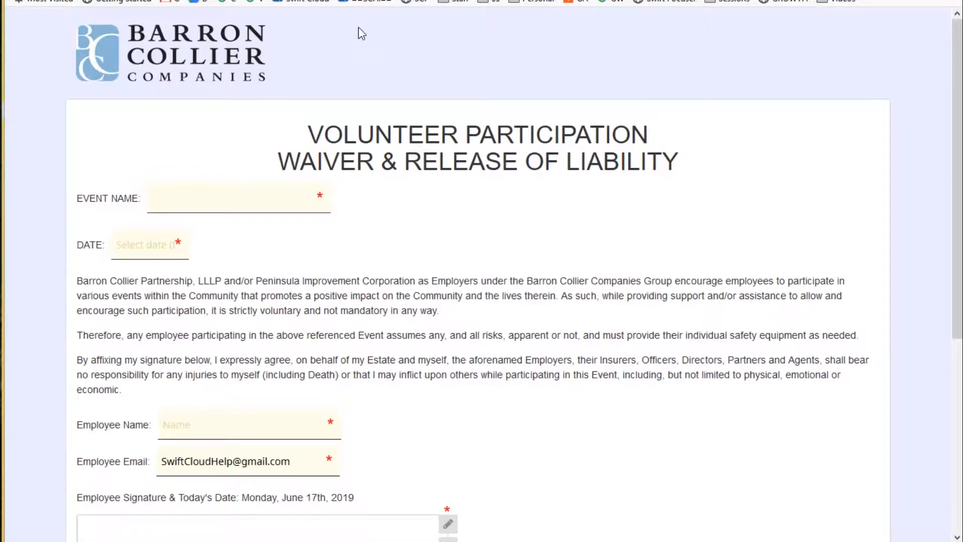
Switch to the SwiftCloud editor tab and scroll to the top of the Volunteer Participation Waiver.
{"action": "key", "text": "ctrl+Tab"}
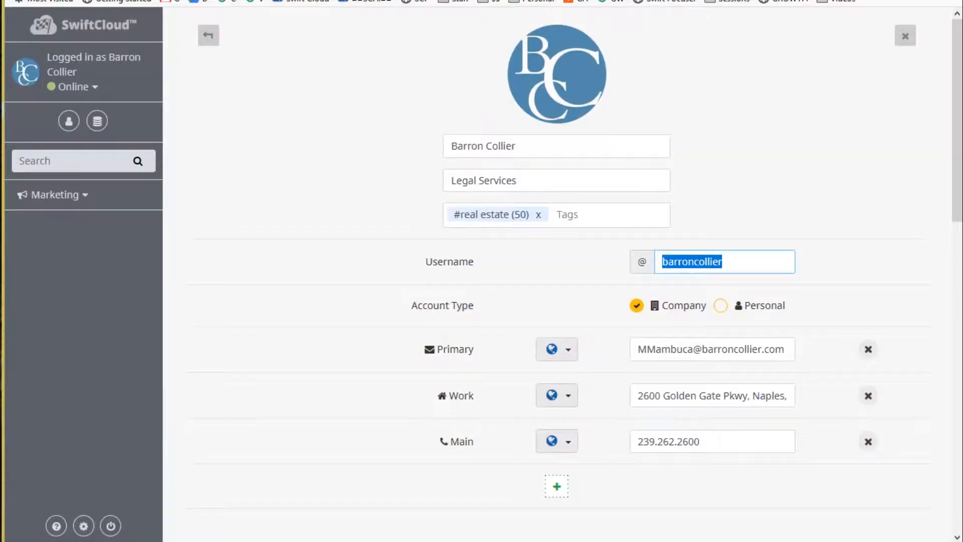
{"action": "key", "text": "ctrl+Tab"}
{"action": "key", "text": "ctrl+Tab"}
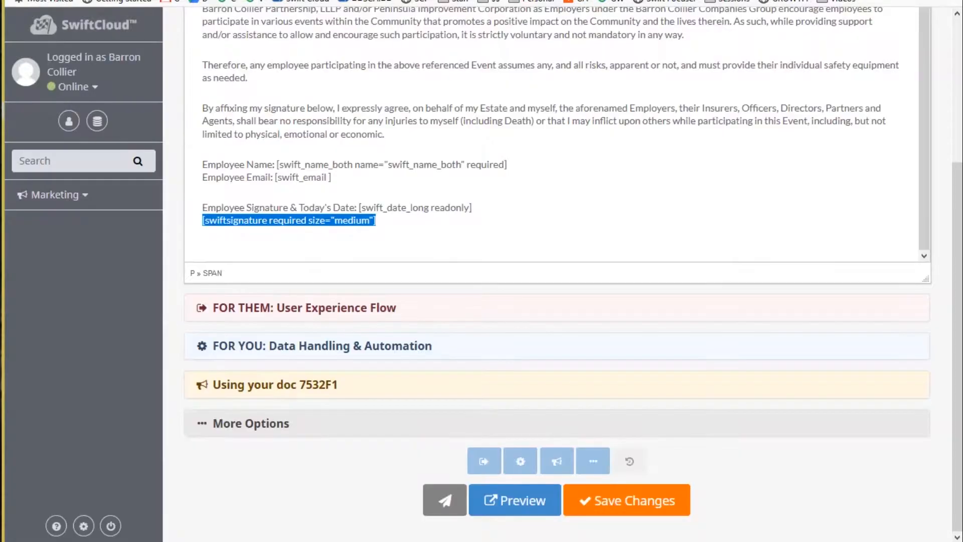
{"action": "scroll", "coordinate": [618, 182], "scroll_direction": "up", "scroll_amount": 3}
{"action": "scroll", "coordinate": [948, 122], "scroll_direction": "up", "scroll_amount": 4}
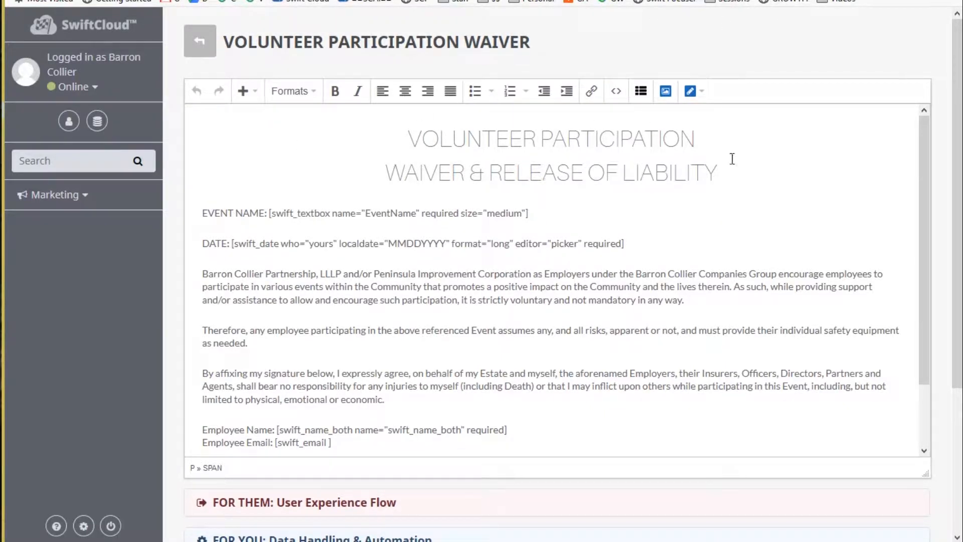
Check the shortcode list, then highlight the swift_email and swiftsignature shortcodes before viewing the live form.
{"action": "left_click", "coordinate": [693, 93]}
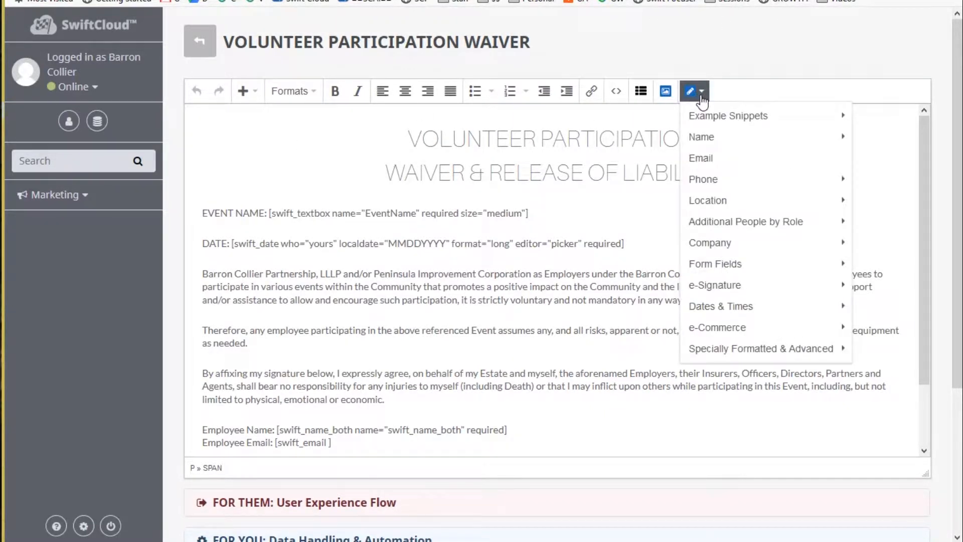
{"action": "left_click", "coordinate": [463, 313]}
{"action": "left_click_drag", "start_coordinate": [331, 442], "coordinate": [276, 437]}
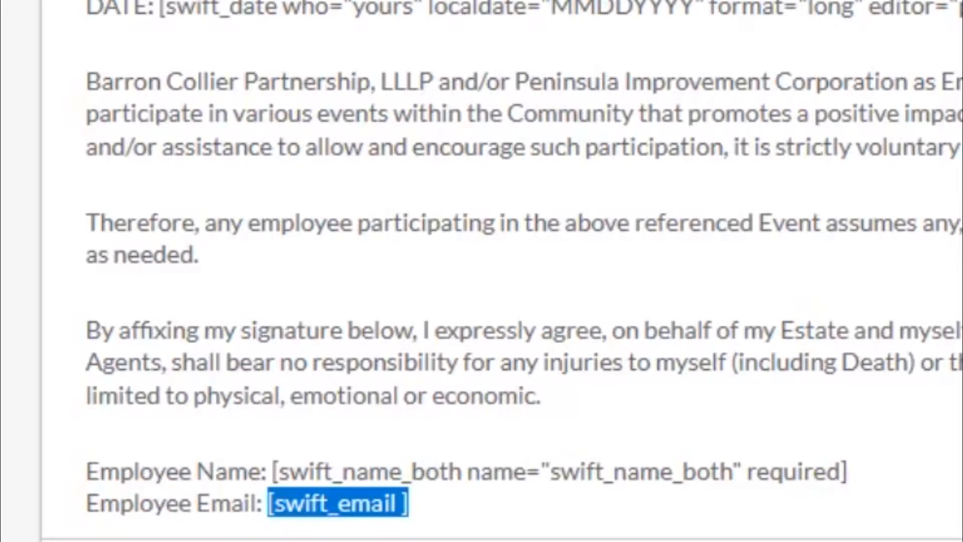
{"action": "scroll", "coordinate": [791, 243], "scroll_direction": "down", "scroll_amount": 3}
{"action": "left_click_drag", "start_coordinate": [521, 436], "coordinate": [67, 449]}
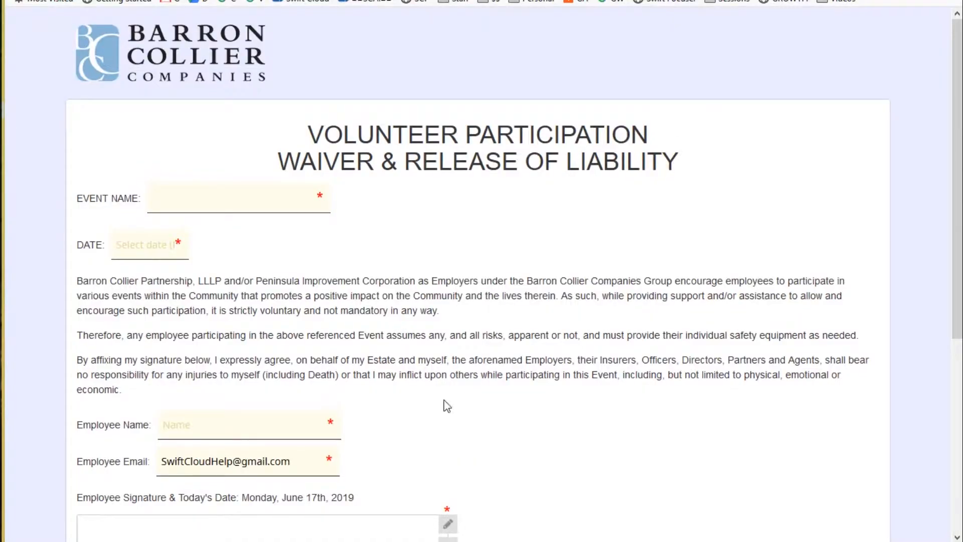
{"action": "scroll", "coordinate": [444, 401], "scroll_direction": "down", "scroll_amount": 5}
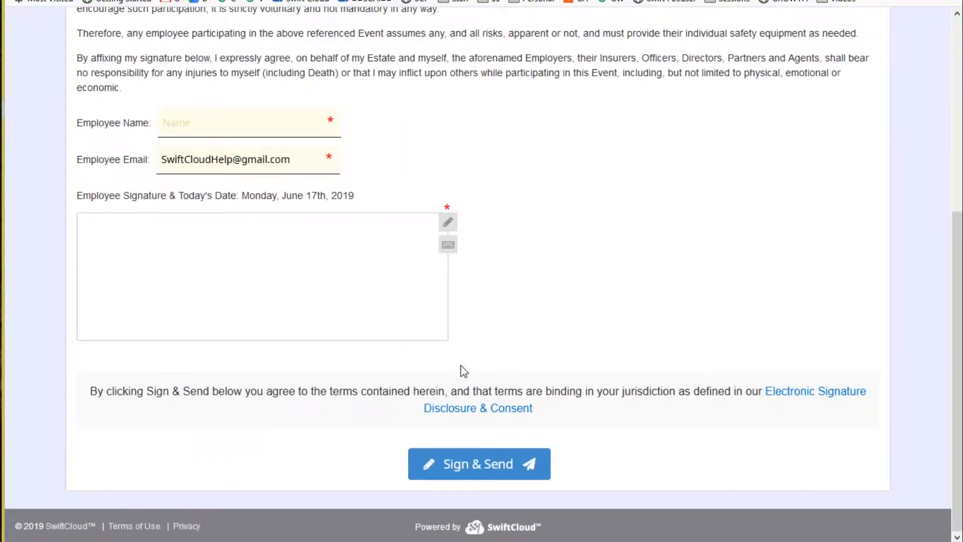
Select the prefilled employee email address on the waiver form, then deselect it.
{"action": "mouse_move", "coordinate": [197, 158]}
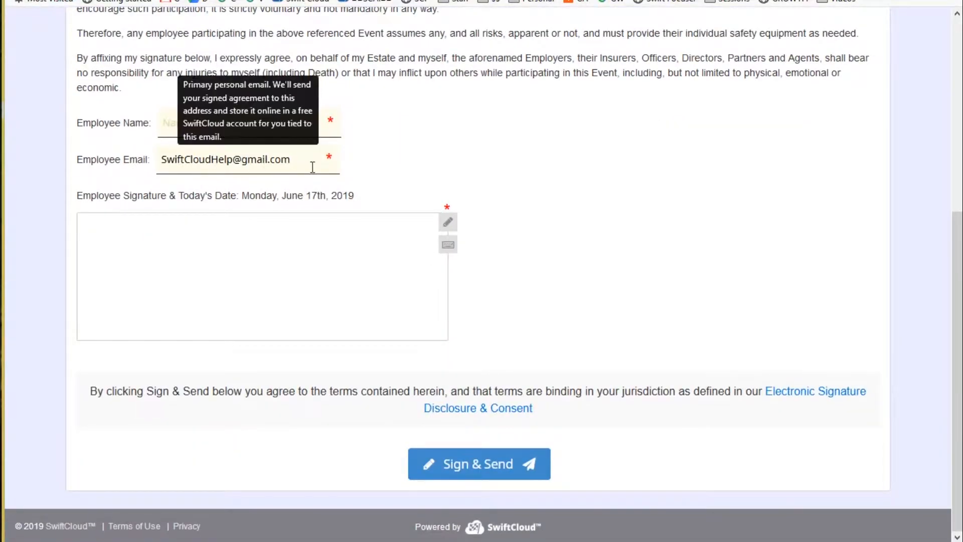
{"action": "triple_click", "coordinate": [300, 158]}
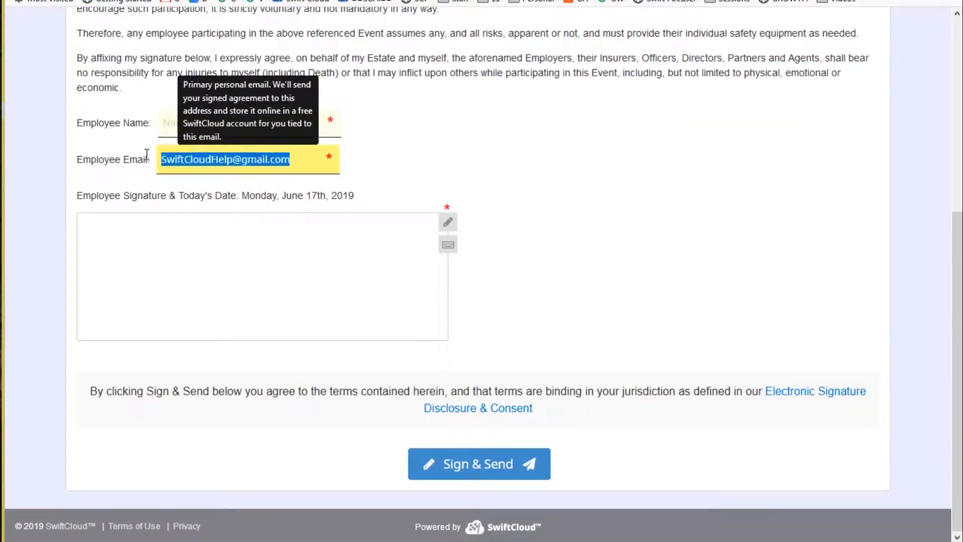
{"action": "left_click", "coordinate": [455, 157]}
Replace the freehand scribble with a typed signature in the first cursive style.
{"action": "mouse_move", "coordinate": [163, 243]}
{"action": "left_mouse_down"}
{"action": "mouse_move", "coordinate": [220, 301]}
{"action": "mouse_move", "coordinate": [339, 262]}
{"action": "mouse_move", "coordinate": [197, 236]}
{"action": "mouse_move", "coordinate": [364, 309]}
{"action": "left_mouse_up"}
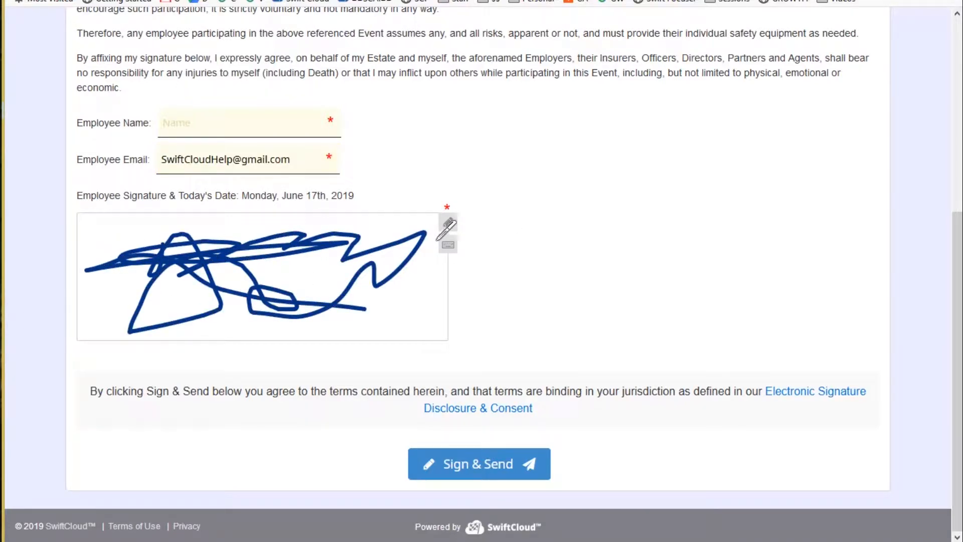
{"action": "left_click", "coordinate": [448, 245]}
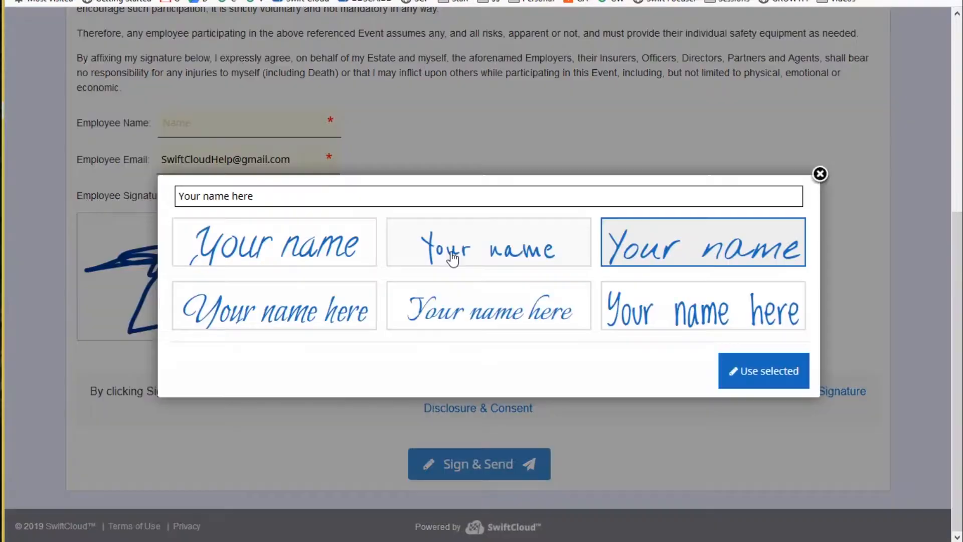
{"action": "triple_click", "coordinate": [315, 201]}
{"action": "type", "text": "John Doe"}
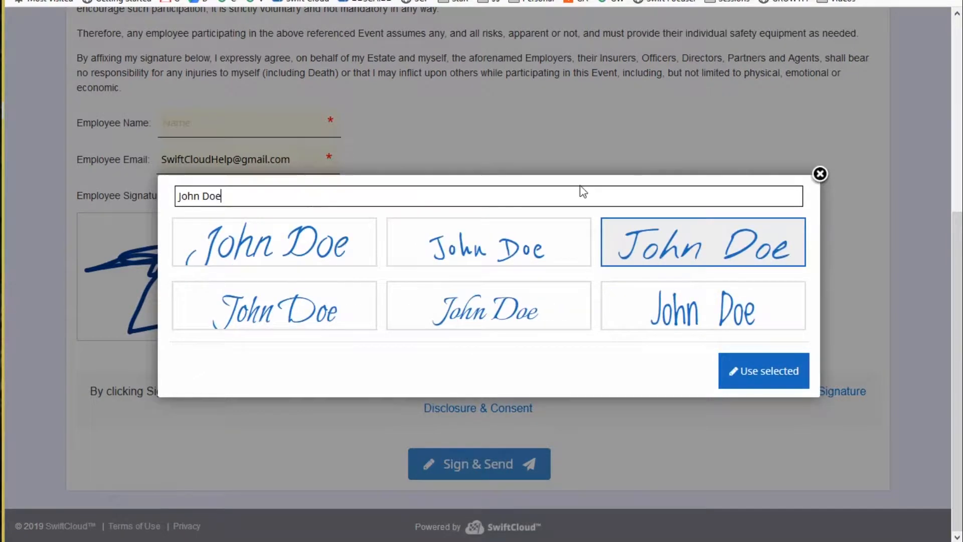
{"action": "left_click", "coordinate": [342, 250]}
{"action": "left_click", "coordinate": [764, 369]}
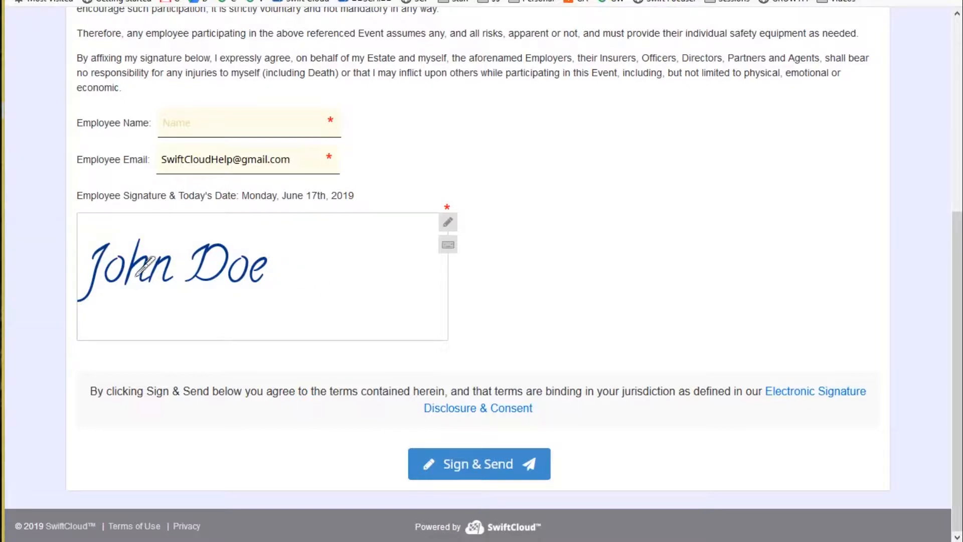
{"action": "scroll", "coordinate": [537, 279], "scroll_direction": "up", "scroll_amount": 3}
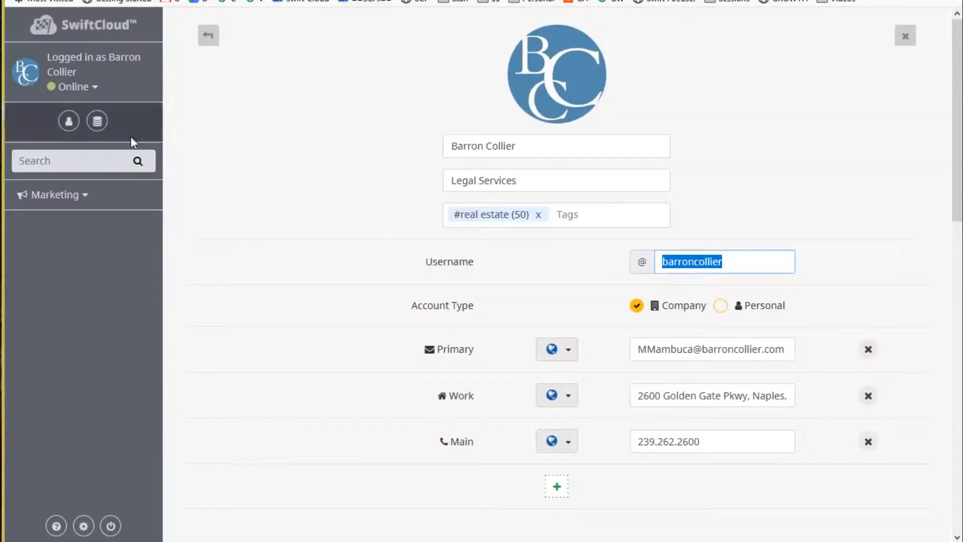
Open Drive in a new tab from the storage options and look over its Add New menu.
{"action": "left_click", "coordinate": [97, 121]}
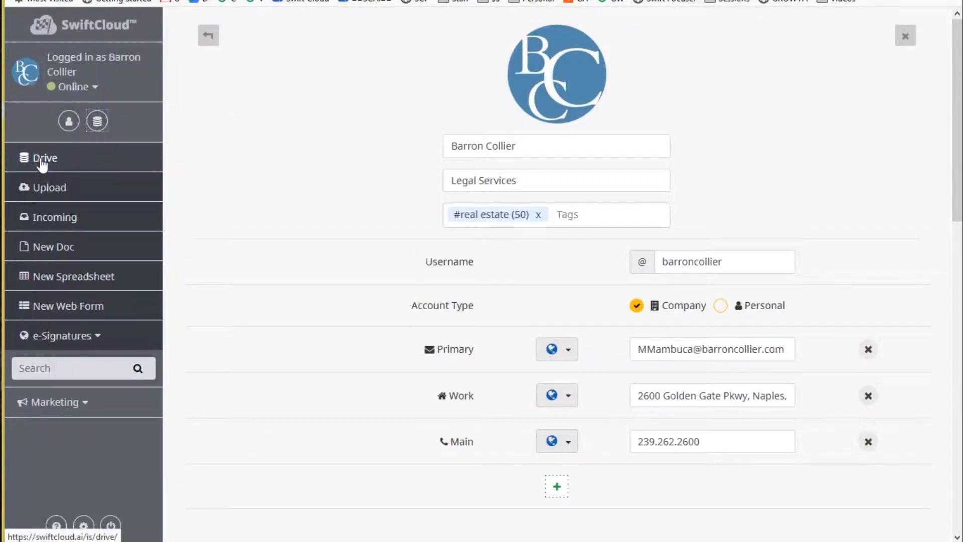
{"action": "right_click", "coordinate": [42, 164]}
{"action": "left_click", "coordinate": [67, 169]}
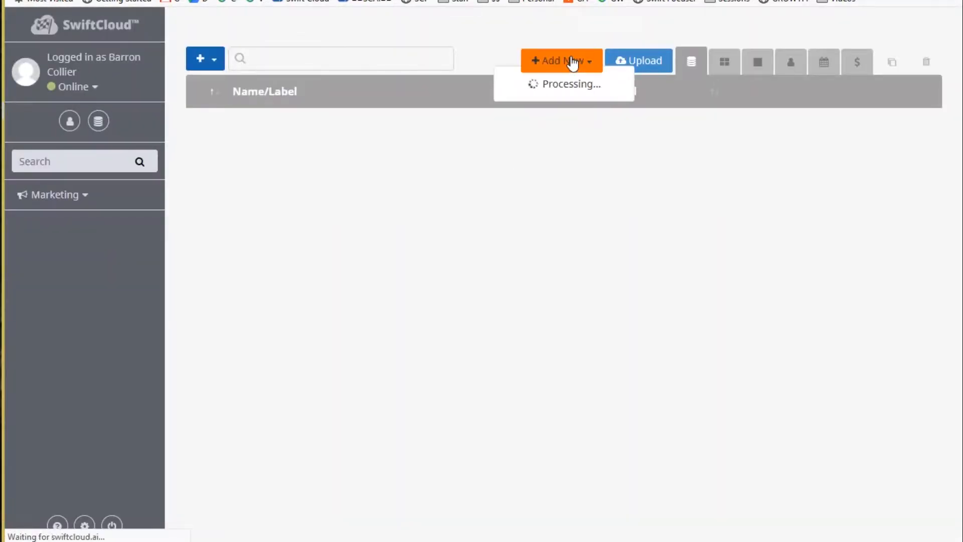
{"action": "left_click", "coordinate": [574, 63]}
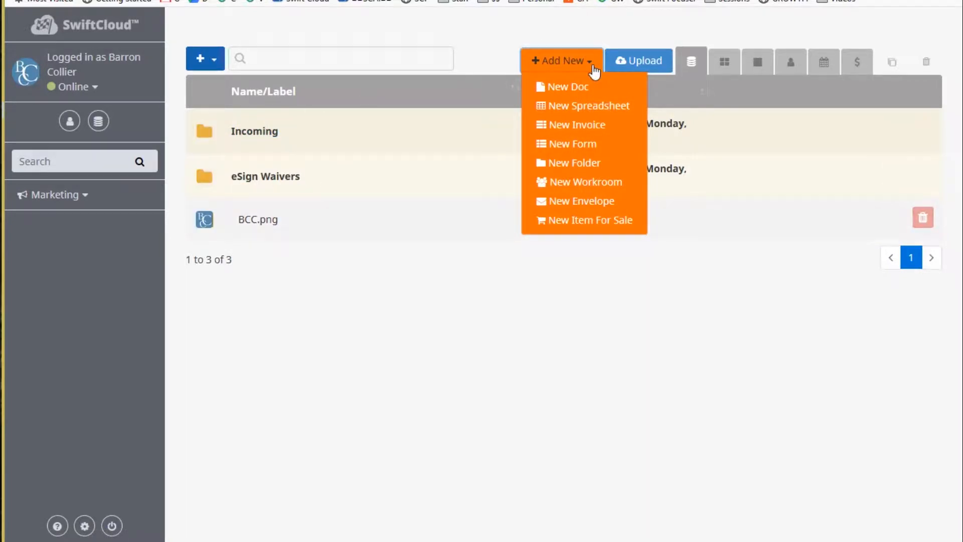
{"action": "left_click", "coordinate": [546, 24]}
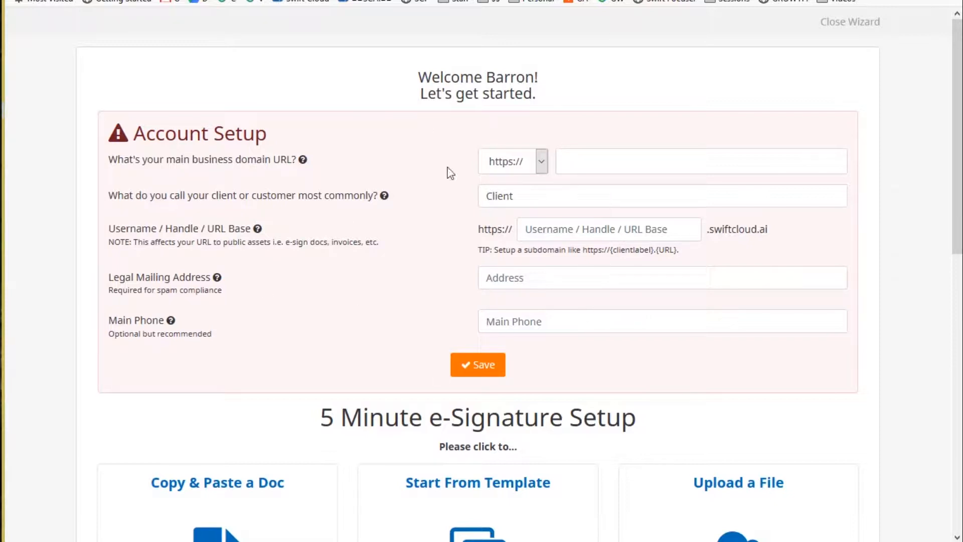
Scroll to 5 Minute e-Signature Setup and start a new Copy & Paste doc.
{"action": "scroll", "coordinate": [521, 371], "scroll_direction": "down", "scroll_amount": 6}
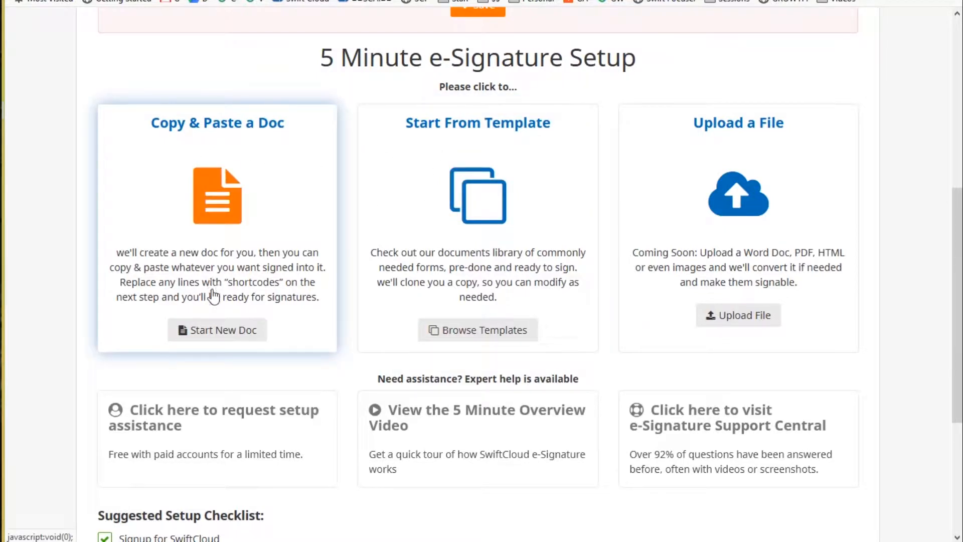
{"action": "left_click", "coordinate": [216, 333]}
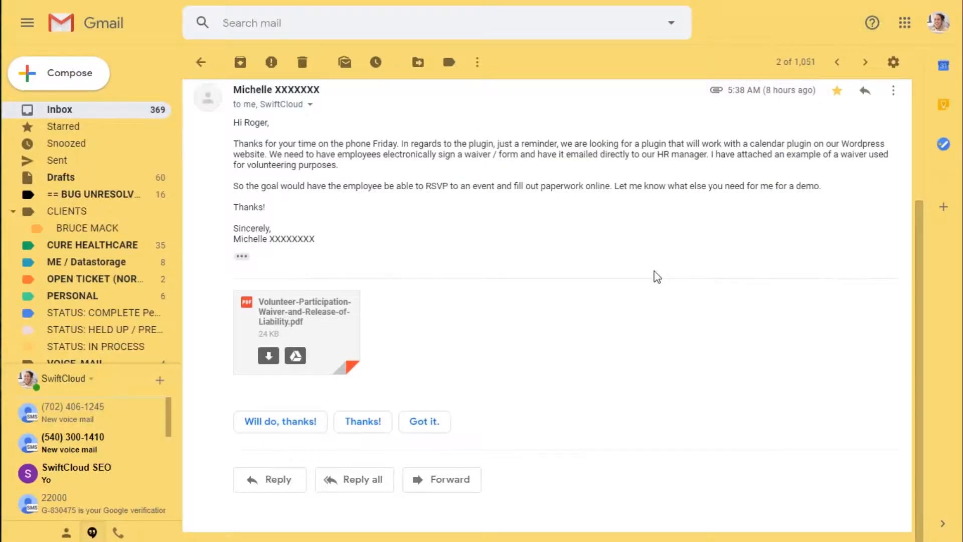
Preview the Volunteer-Participation-Waiver-and-Release-of-Liability.pdf attachment and select its waiver paragraphs.
{"action": "left_click", "coordinate": [331, 339]}
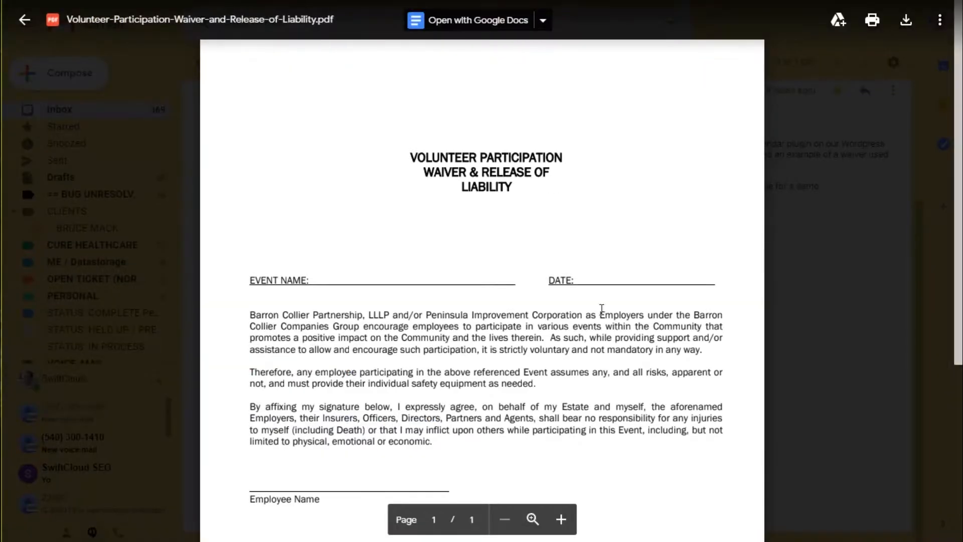
{"action": "scroll", "coordinate": [684, 216], "scroll_direction": "down", "scroll_amount": 5}
{"action": "scroll", "coordinate": [648, 184], "scroll_direction": "up", "scroll_amount": 5}
{"action": "scroll", "coordinate": [607, 218], "scroll_direction": "down", "scroll_amount": 5}
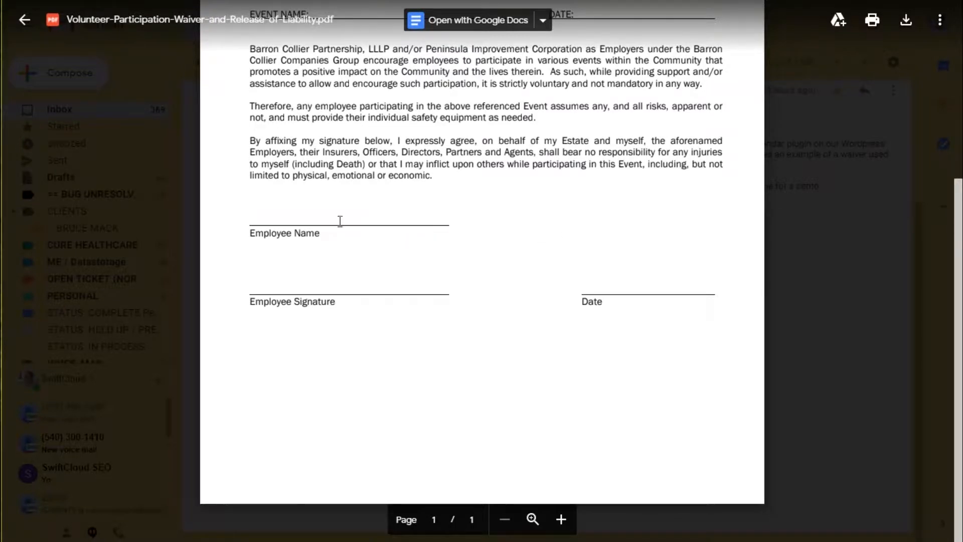
{"action": "scroll", "coordinate": [491, 245], "scroll_direction": "up", "scroll_amount": 4}
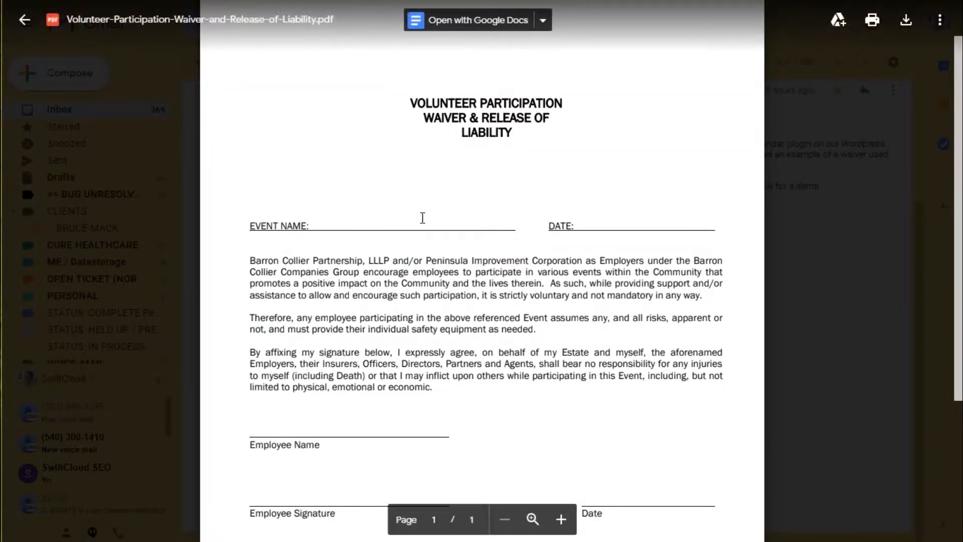
{"action": "left_click_drag", "start_coordinate": [281, 260], "coordinate": [449, 375]}
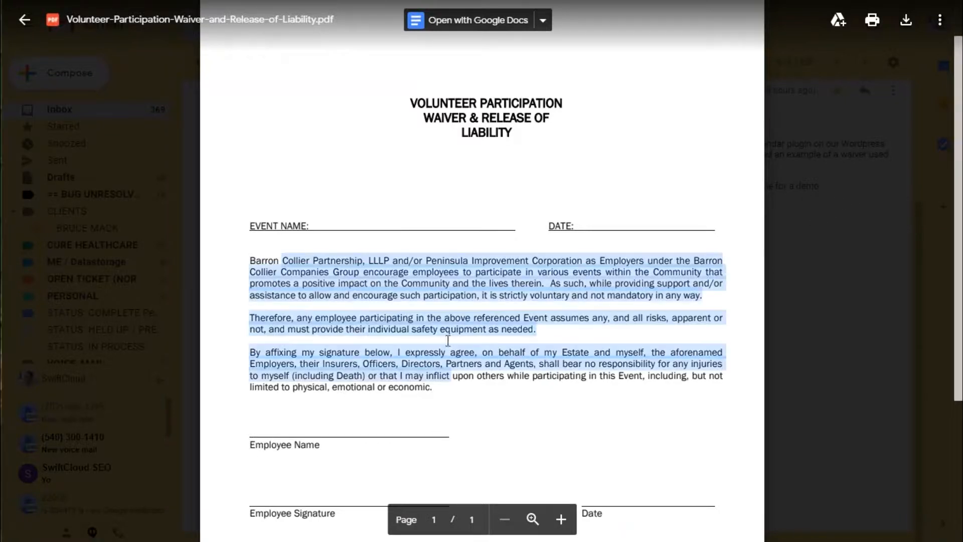
{"action": "left_click", "coordinate": [446, 400]}
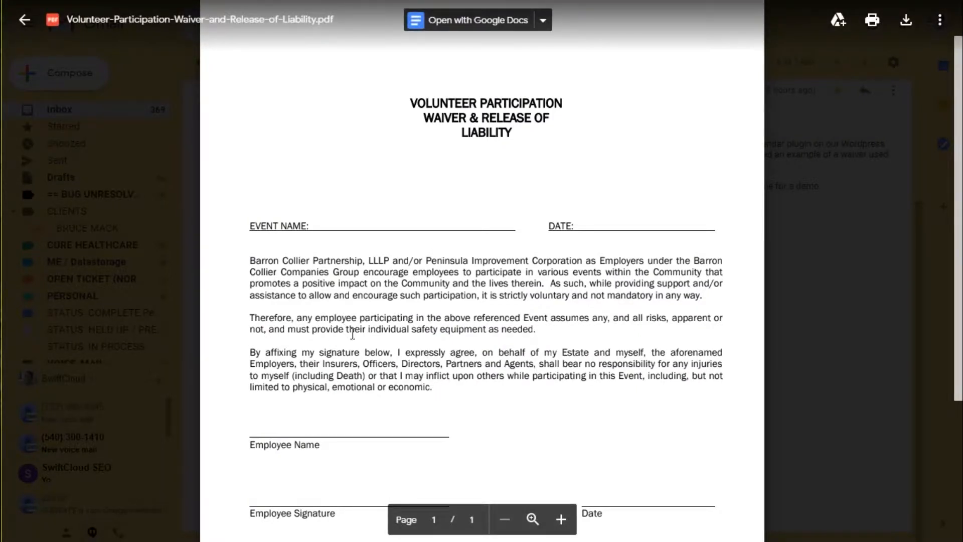
{"action": "left_click_drag", "start_coordinate": [281, 271], "coordinate": [441, 399]}
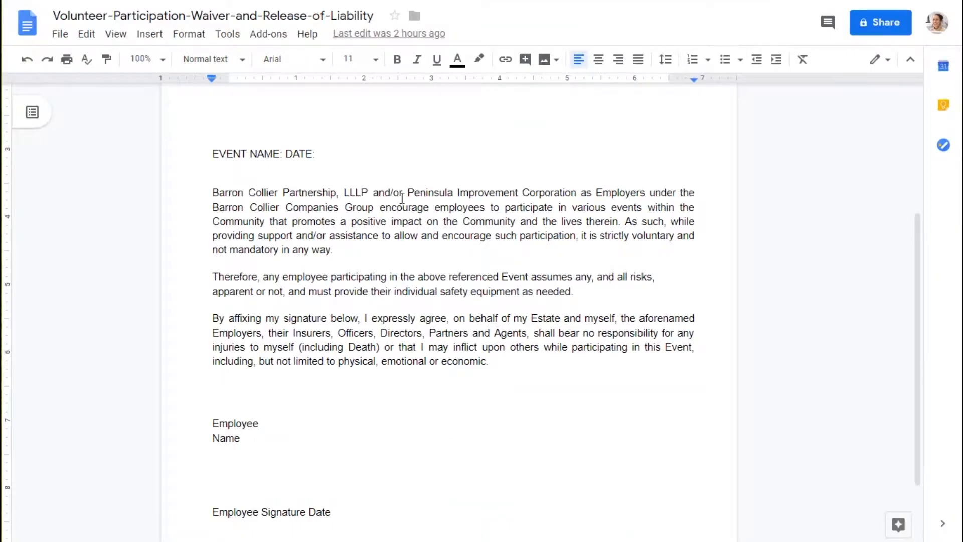
Select all the waiver text in Google Docs and return to the SwiftCloud window.
{"action": "left_click", "coordinate": [395, 220]}
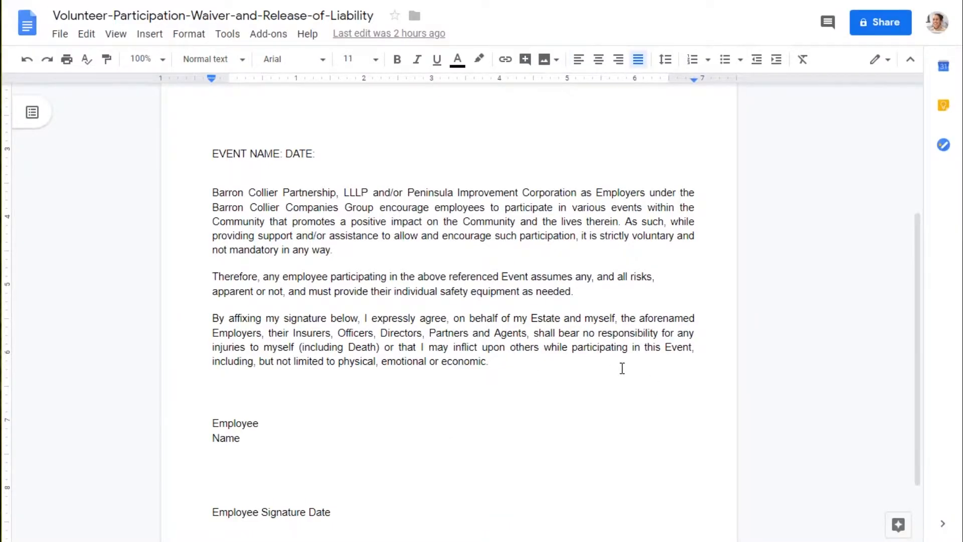
{"action": "key", "text": "ctrl+a"}
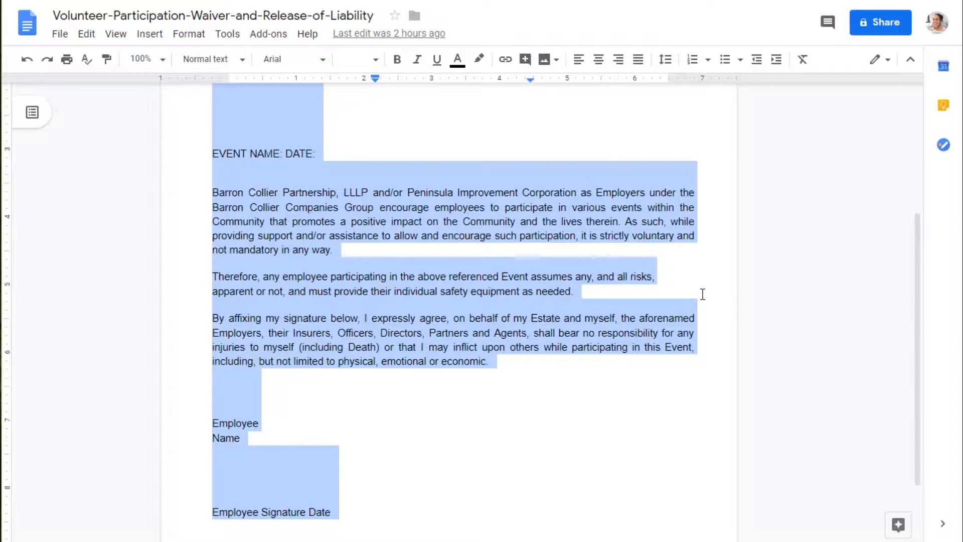
{"action": "key", "text": "alt+Tab"}
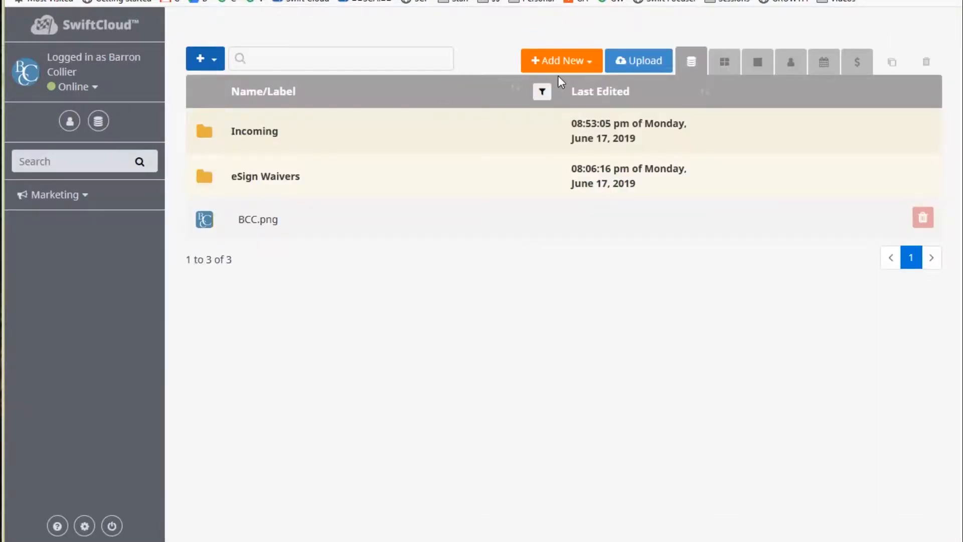
Select the two-line waiver title in the editor, then switch to the Barron Collier Companies homepage.
{"action": "left_click", "coordinate": [560, 62]}
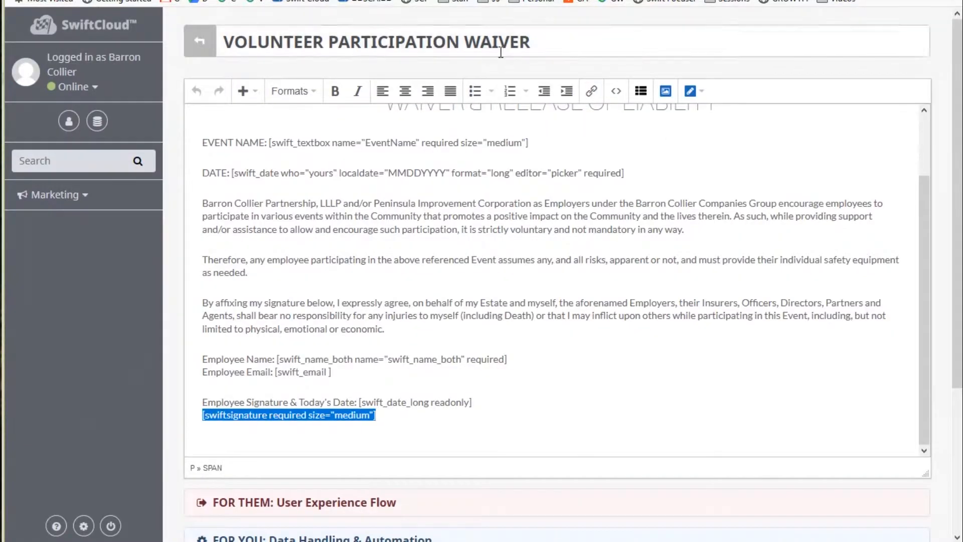
{"action": "left_click", "coordinate": [432, 253]}
{"action": "scroll", "coordinate": [589, 237], "scroll_direction": "up", "scroll_amount": 3}
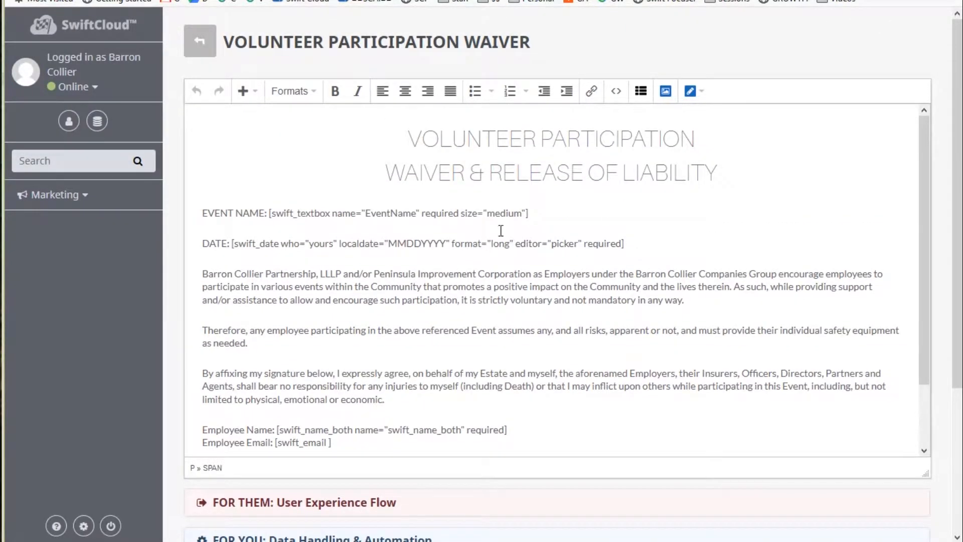
{"action": "left_click_drag", "start_coordinate": [765, 159], "coordinate": [227, 72]}
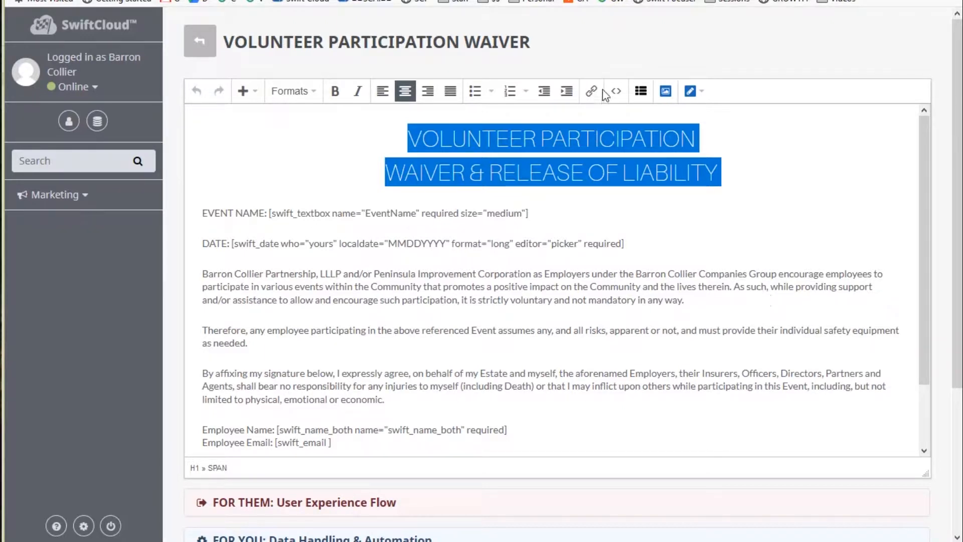
{"action": "left_click", "coordinate": [712, 0]}
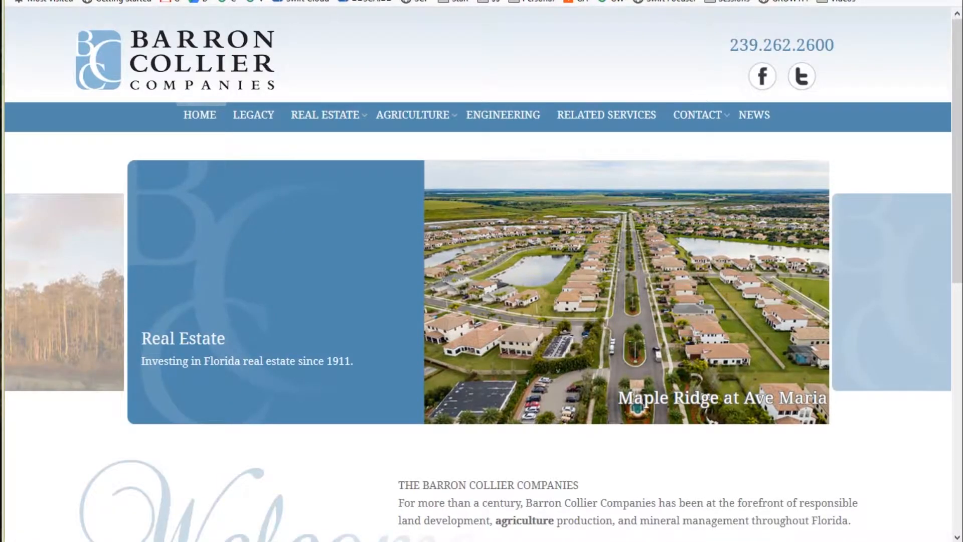
Compare the public waiver form with the Barron Collier homepage and bring up the logo's image options.
{"action": "left_click", "coordinate": [702, 0]}
{"action": "scroll", "coordinate": [691, 295], "scroll_direction": "up", "scroll_amount": 3}
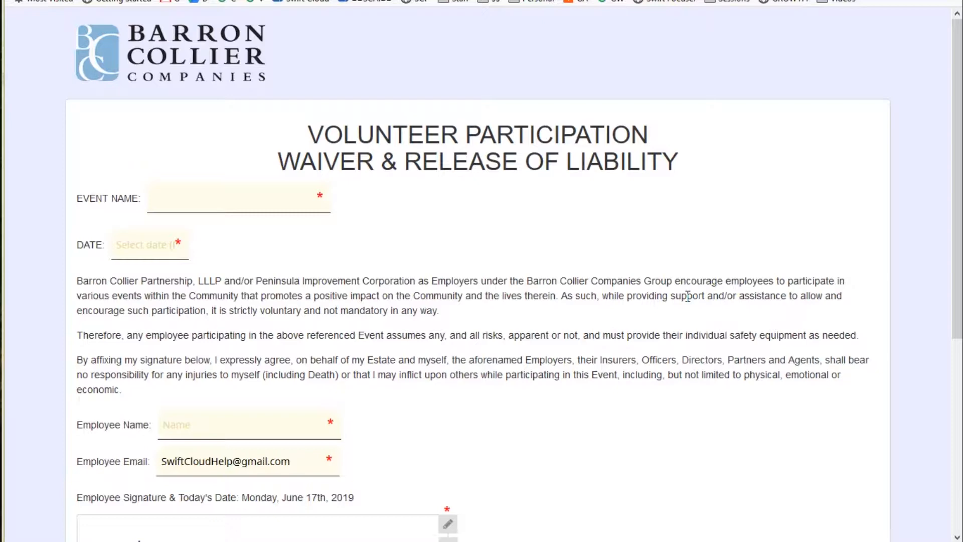
{"action": "left_click", "coordinate": [712, 1]}
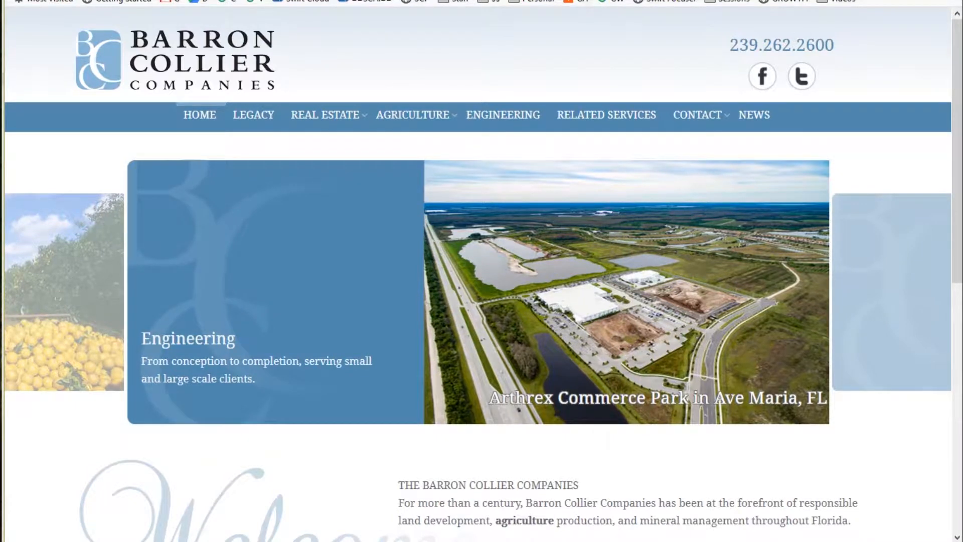
{"action": "left_click", "coordinate": [409, 1]}
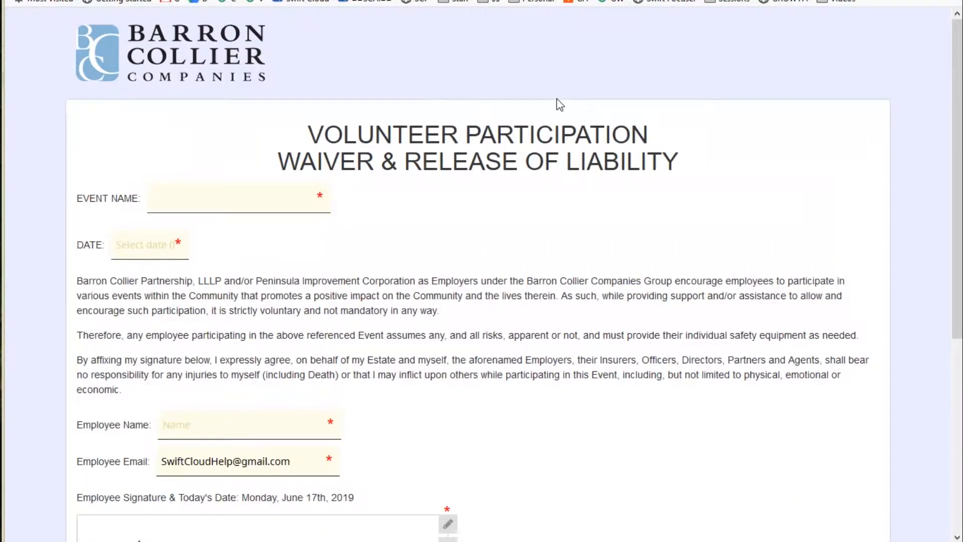
{"action": "left_click", "coordinate": [601, 1]}
{"action": "right_click", "coordinate": [169, 58]}
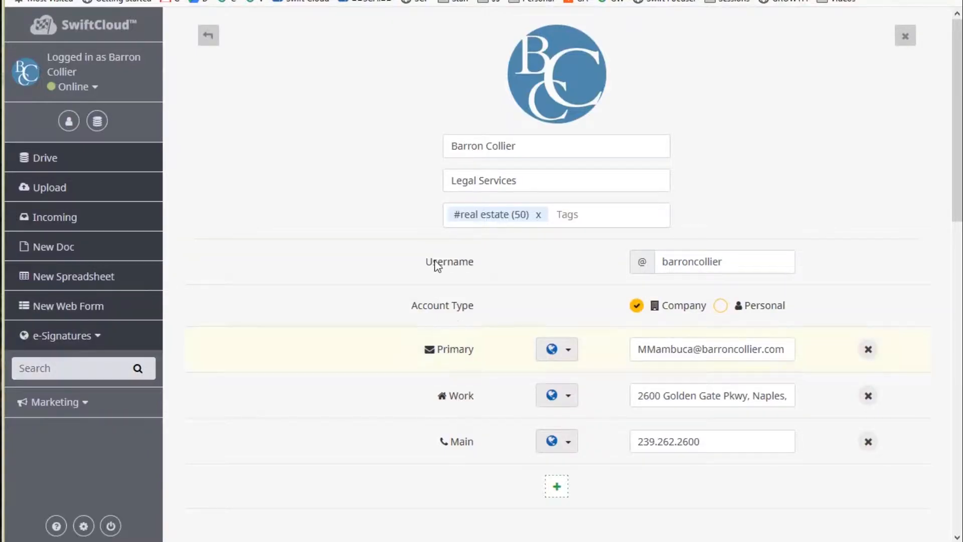
Open the profile settings and scroll to the Appearance & Styling background choices.
{"action": "left_click", "coordinate": [83, 525]}
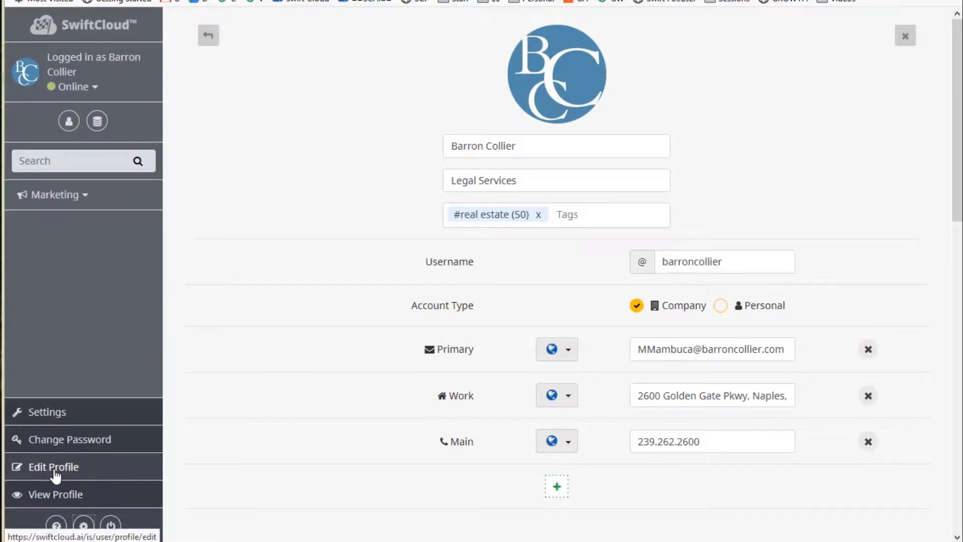
{"action": "scroll", "coordinate": [323, 354], "scroll_direction": "down", "scroll_amount": 7}
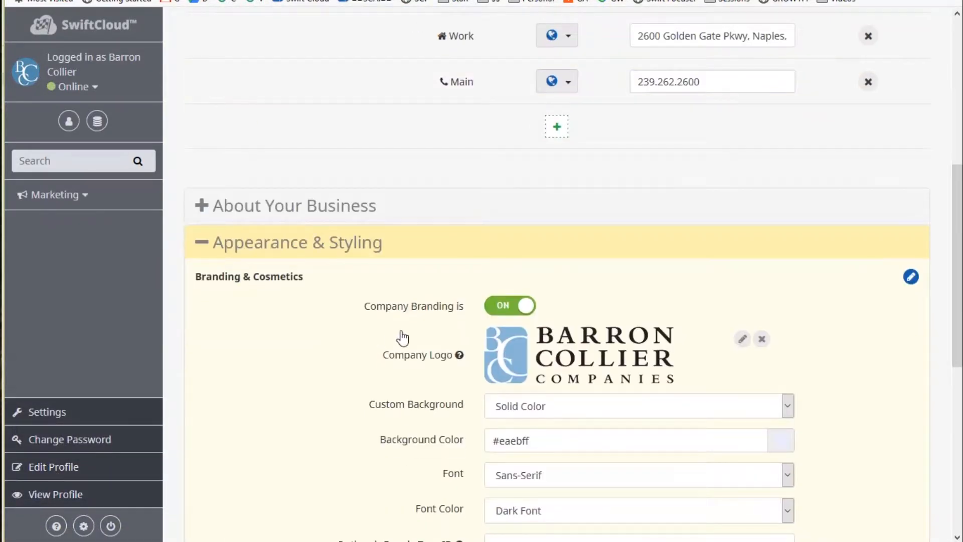
{"action": "scroll", "coordinate": [398, 337], "scroll_direction": "down", "scroll_amount": 3}
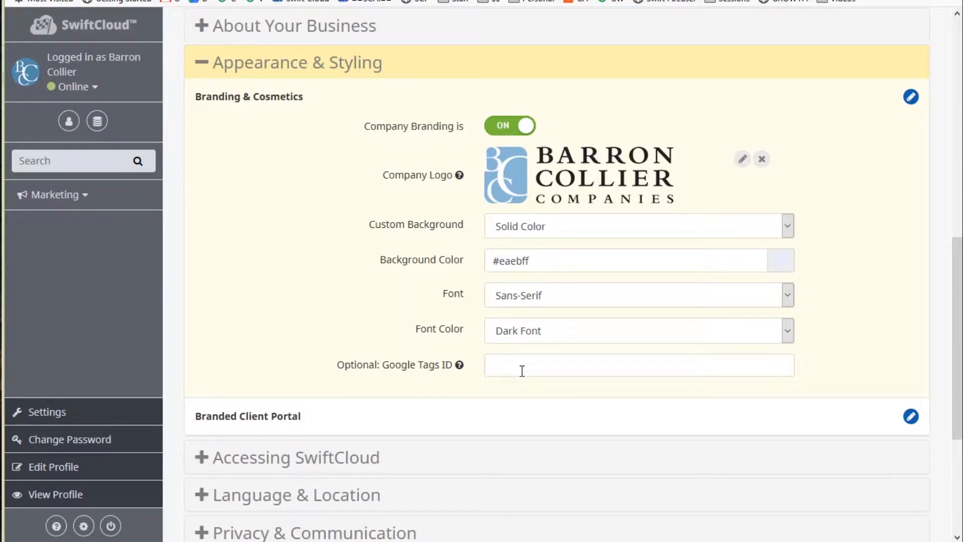
{"action": "left_click", "coordinate": [600, 228]}
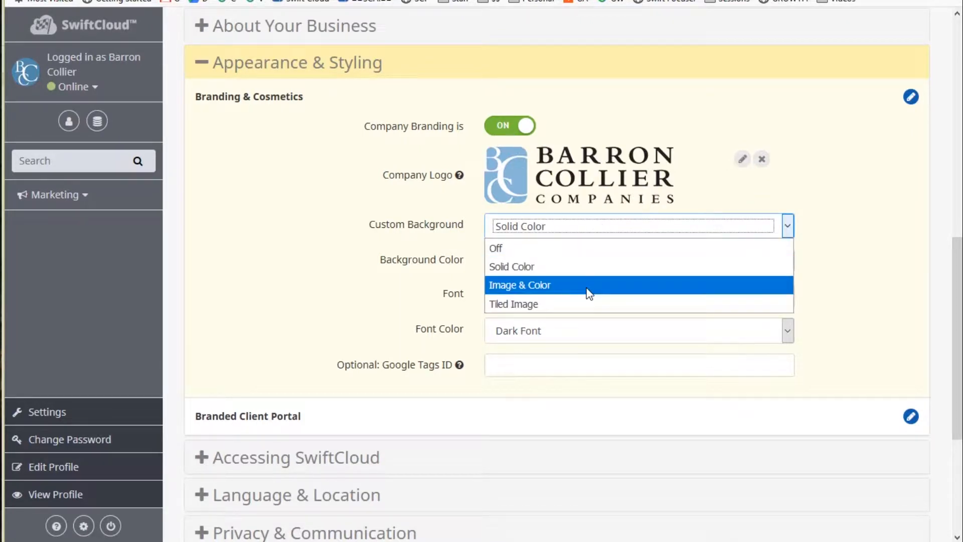
{"action": "left_click", "coordinate": [849, 287]}
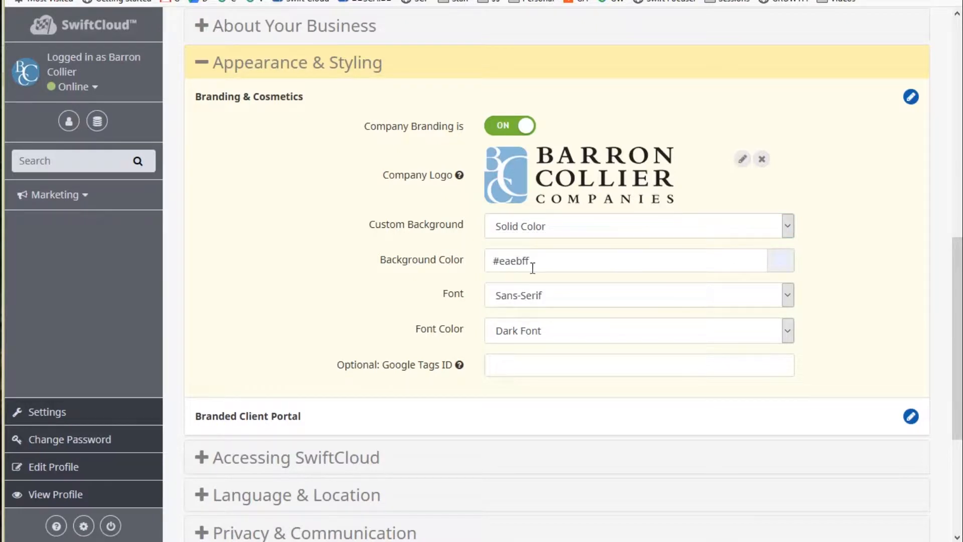
Try an Image & Color background, then revert to Solid Color #eaebff and focus the Google Tags ID field.
{"action": "left_click", "coordinate": [635, 226]}
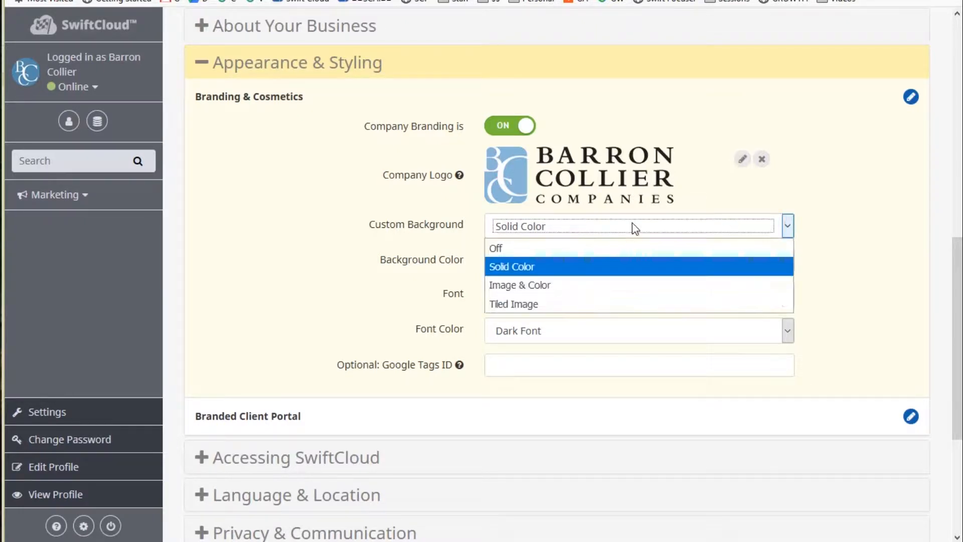
{"action": "left_click", "coordinate": [596, 289]}
{"action": "left_click", "coordinate": [742, 295]}
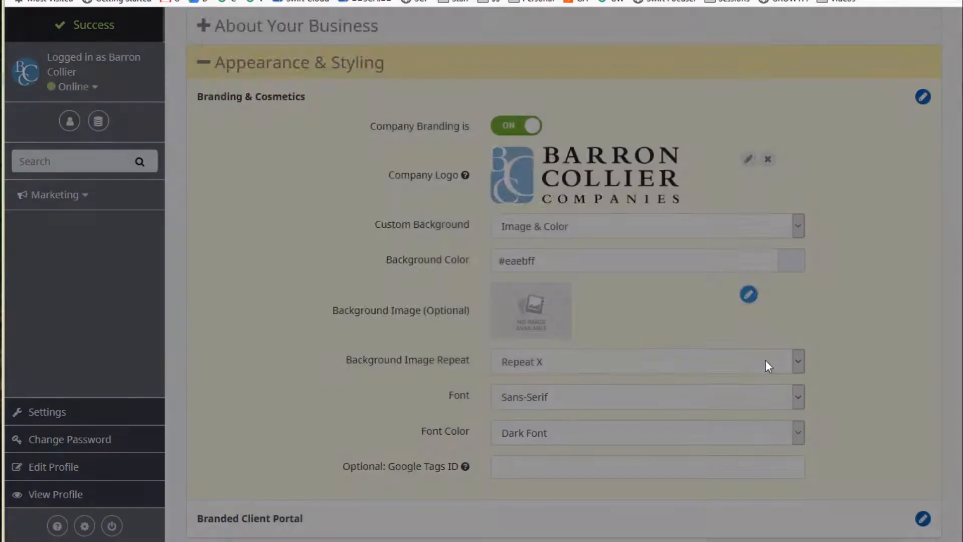
{"action": "left_click", "coordinate": [766, 28]}
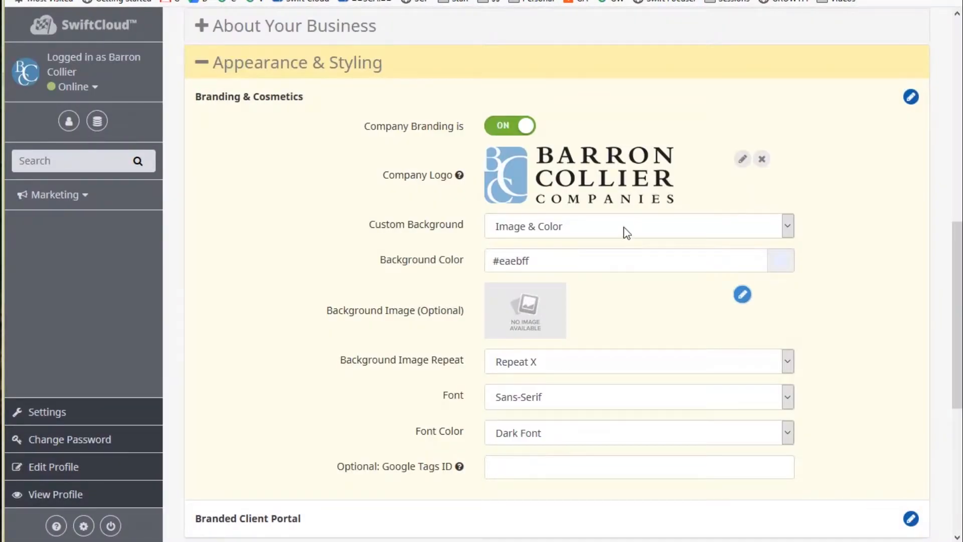
{"action": "left_click", "coordinate": [629, 231]}
{"action": "left_click", "coordinate": [606, 265]}
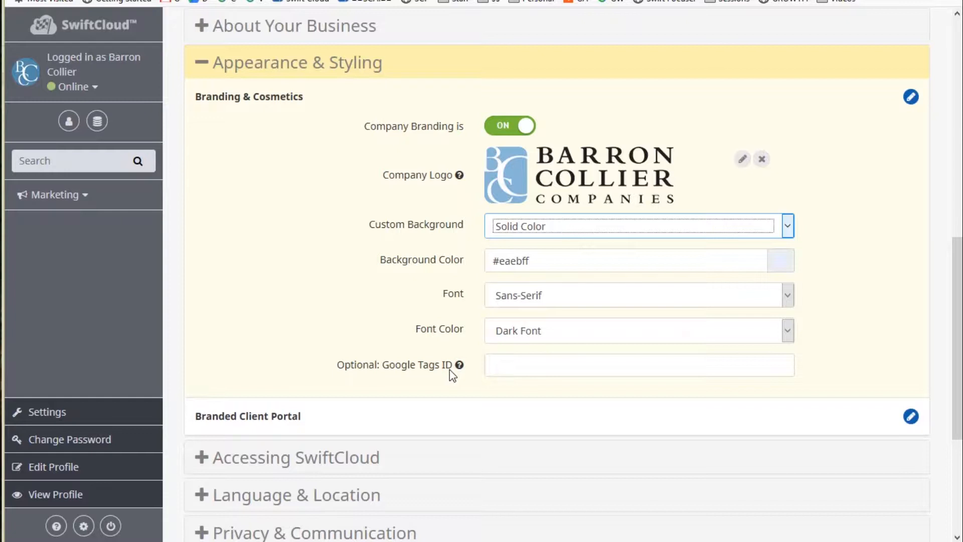
{"action": "left_click", "coordinate": [504, 366]}
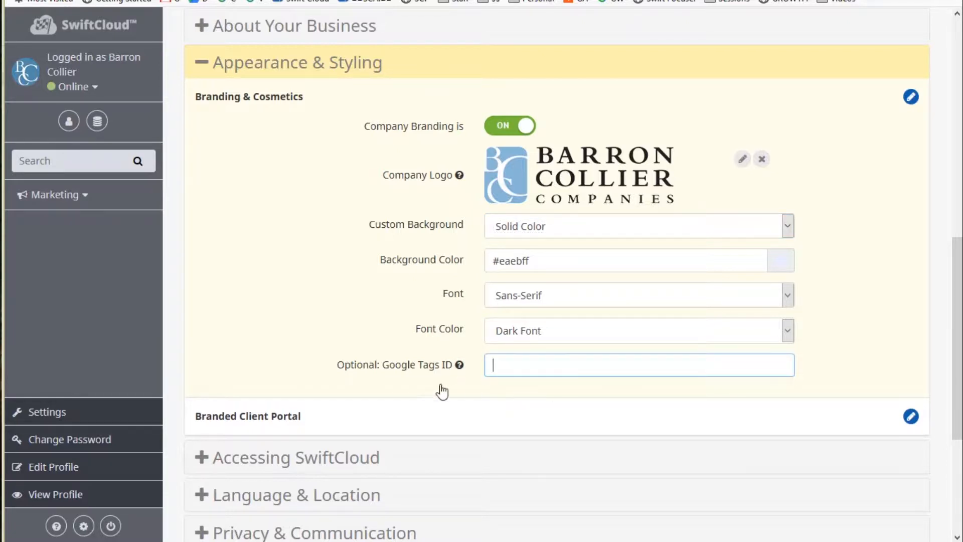
{"action": "mouse_move", "coordinate": [459, 366]}
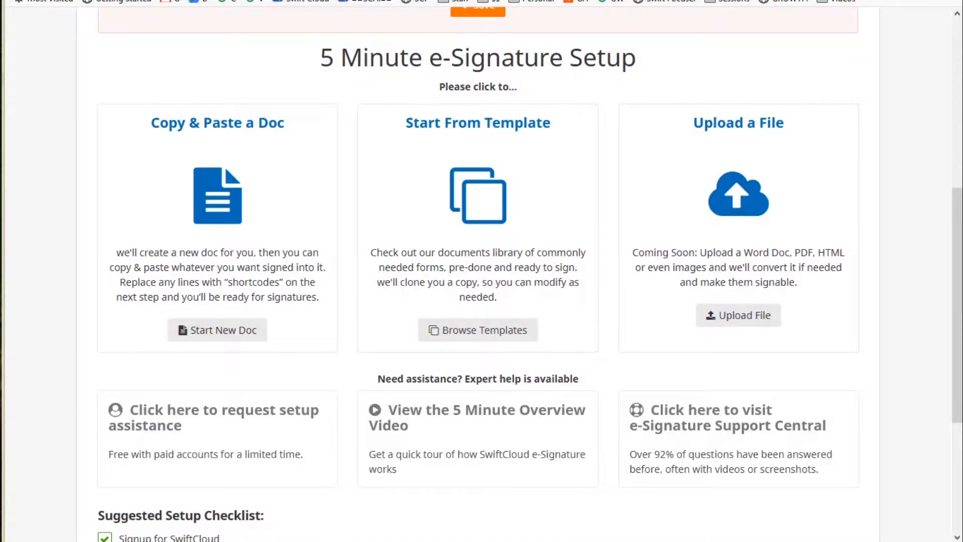
Paste barroncollier.com as the main business domain and keep 'Client' as the customer label.
{"action": "scroll", "coordinate": [681, 180], "scroll_direction": "up", "scroll_amount": 6}
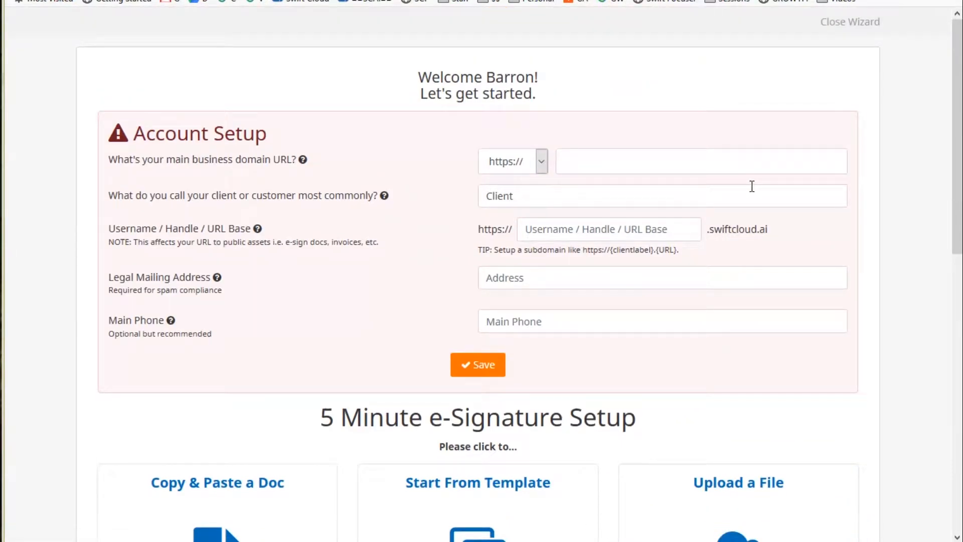
{"action": "left_click", "coordinate": [659, 160]}
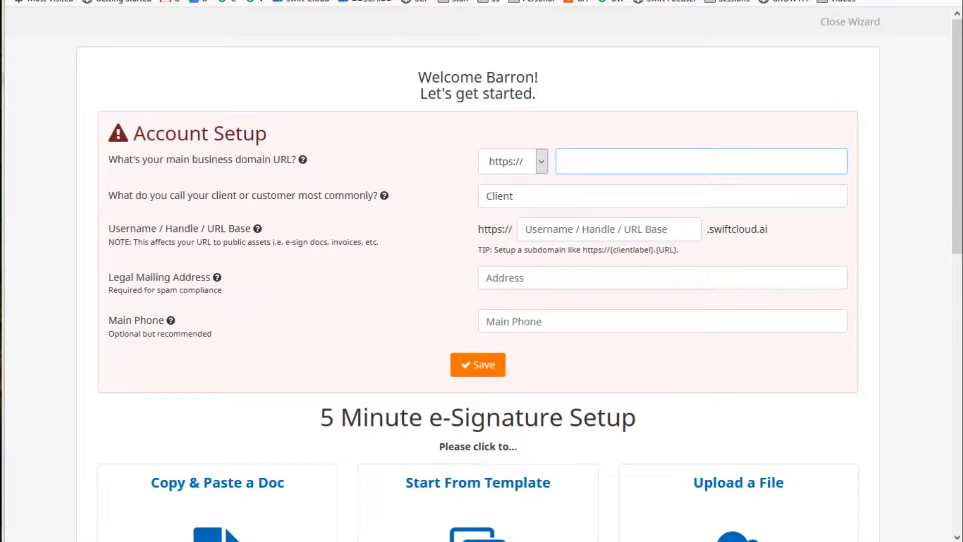
{"action": "left_click", "coordinate": [656, 160]}
{"action": "type", "text": "https://barroncollier.com"}
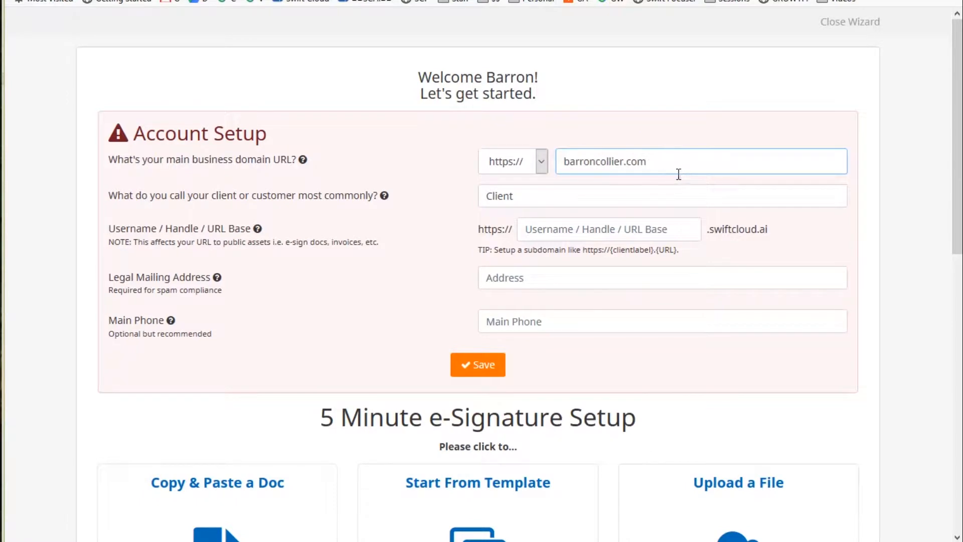
{"action": "left_click", "coordinate": [562, 195]}
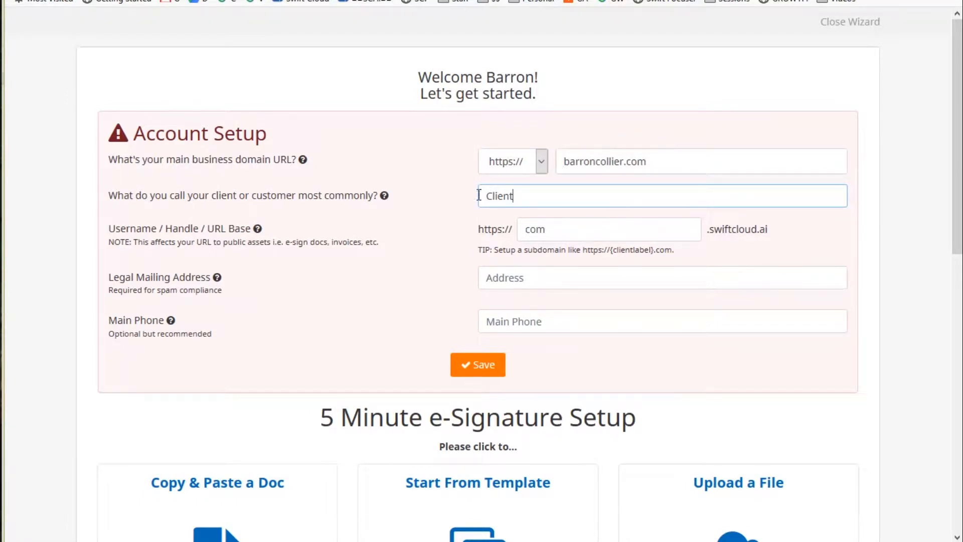
{"action": "left_click_drag", "start_coordinate": [478, 194], "coordinate": [538, 214]}
{"action": "left_click", "coordinate": [515, 187]}
{"action": "double_click", "coordinate": [538, 193]}
Replace 'com' with 'barroncollier' in the Username / Handle field.
{"action": "double_click", "coordinate": [553, 233]}
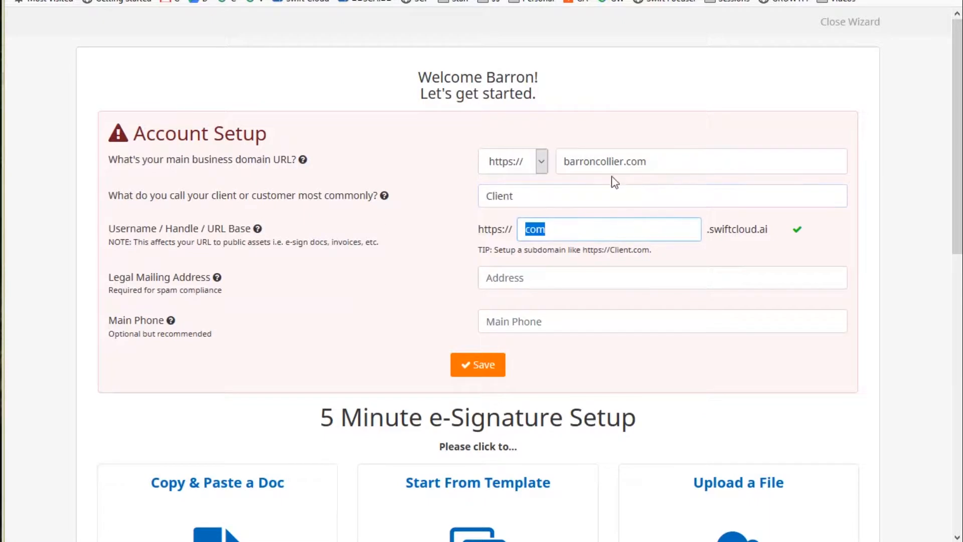
{"action": "left_click", "coordinate": [625, 156]}
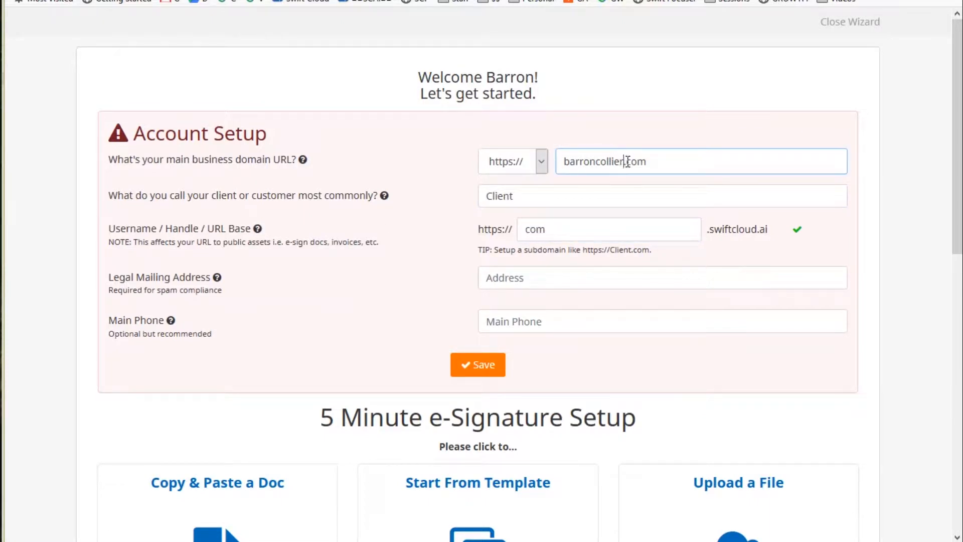
{"action": "double_click", "coordinate": [625, 159]}
{"action": "key", "text": "ctrl+c"}
{"action": "left_click", "coordinate": [526, 228]}
{"action": "double_click", "coordinate": [526, 229]}
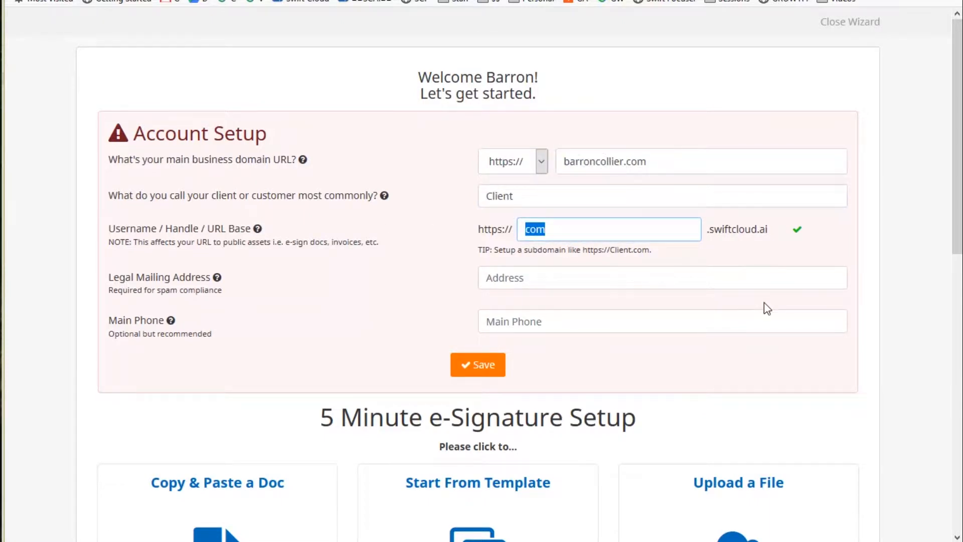
{"action": "key", "text": "ctrl+v"}
{"action": "left_click", "coordinate": [627, 254]}
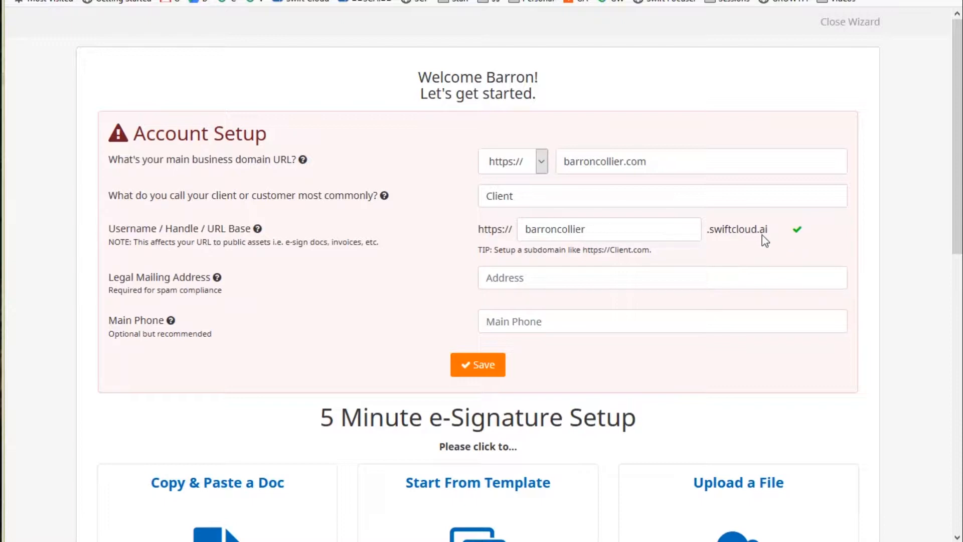
{"action": "left_click", "coordinate": [551, 280]}
{"action": "mouse_move", "coordinate": [217, 277]}
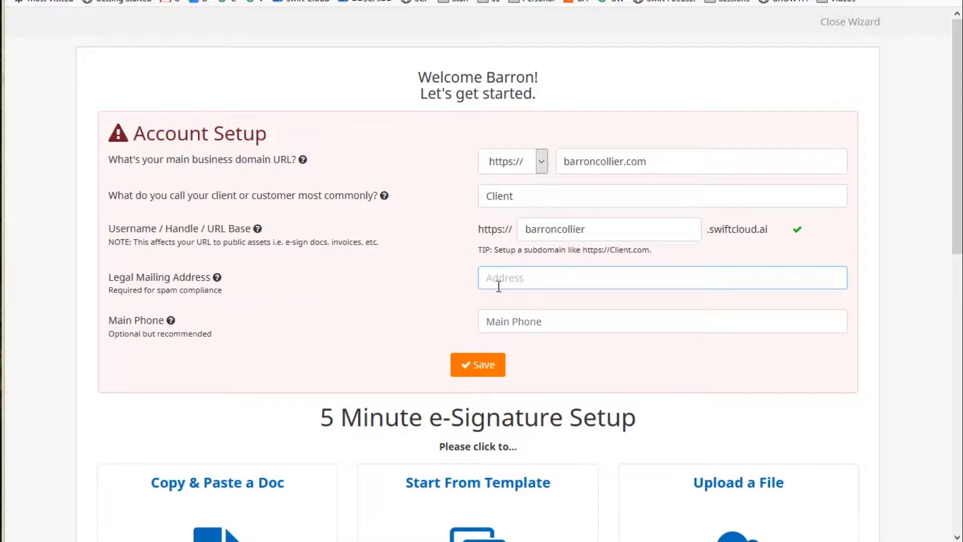
{"action": "left_click", "coordinate": [650, 279]}
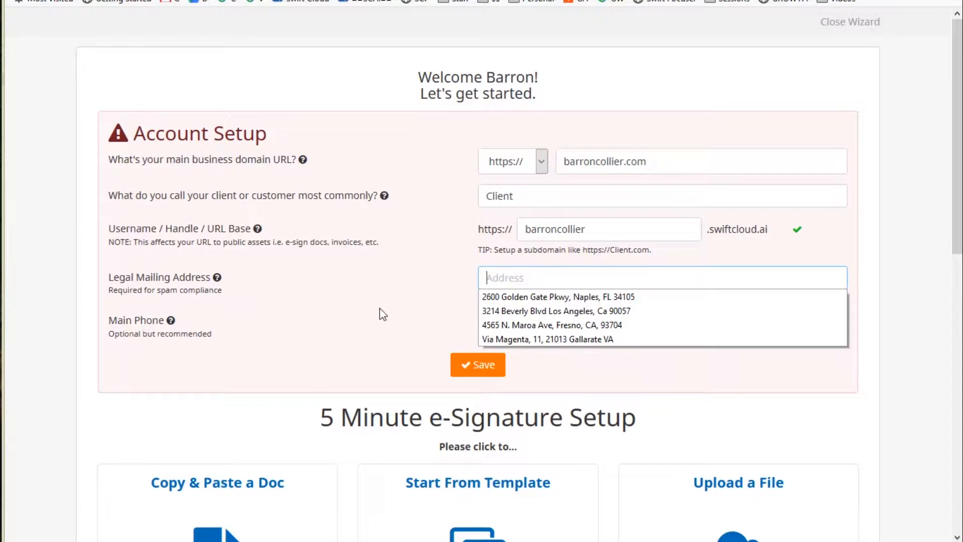
{"action": "left_click", "coordinate": [333, 301]}
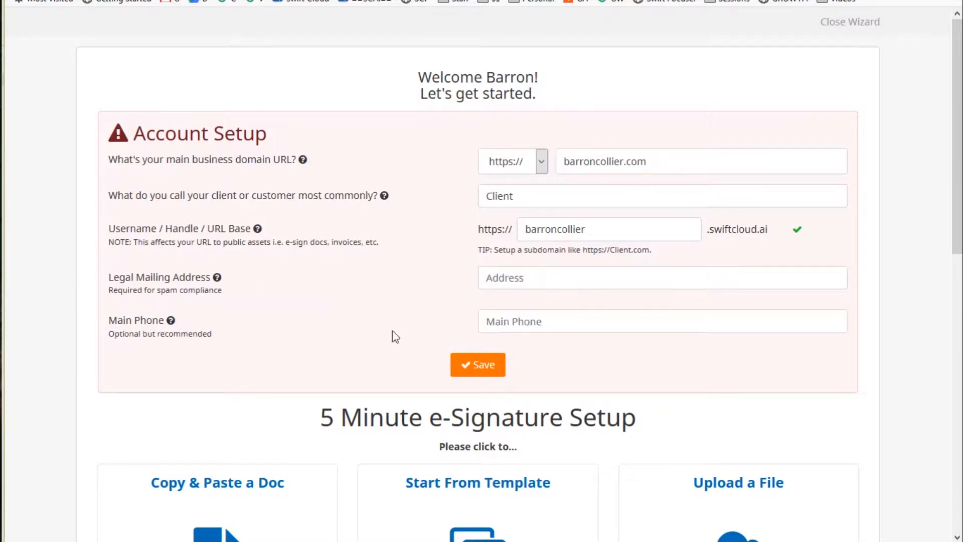
{"action": "left_click", "coordinate": [568, 325]}
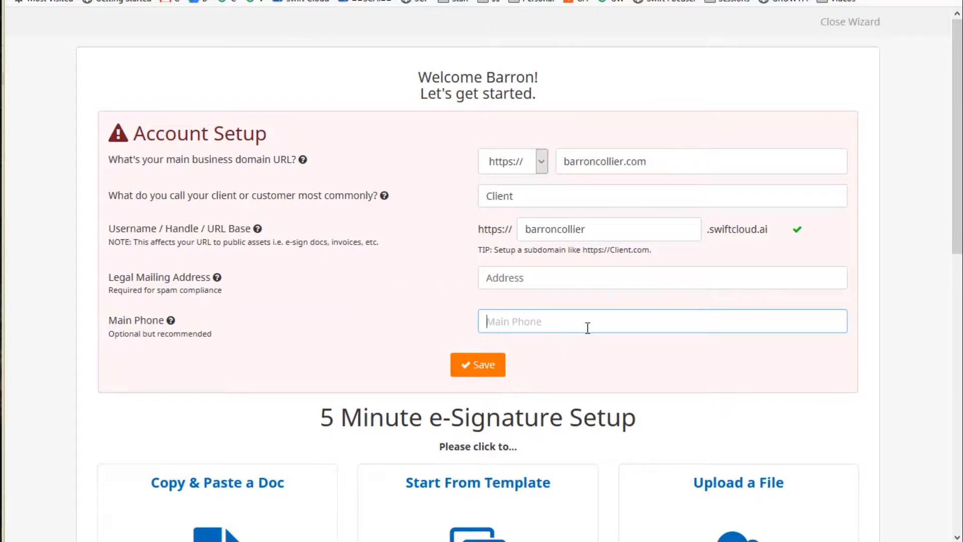
{"action": "scroll", "coordinate": [585, 327], "scroll_direction": "down", "scroll_amount": 10}
{"action": "scroll", "coordinate": [586, 331], "scroll_direction": "up", "scroll_amount": 3}
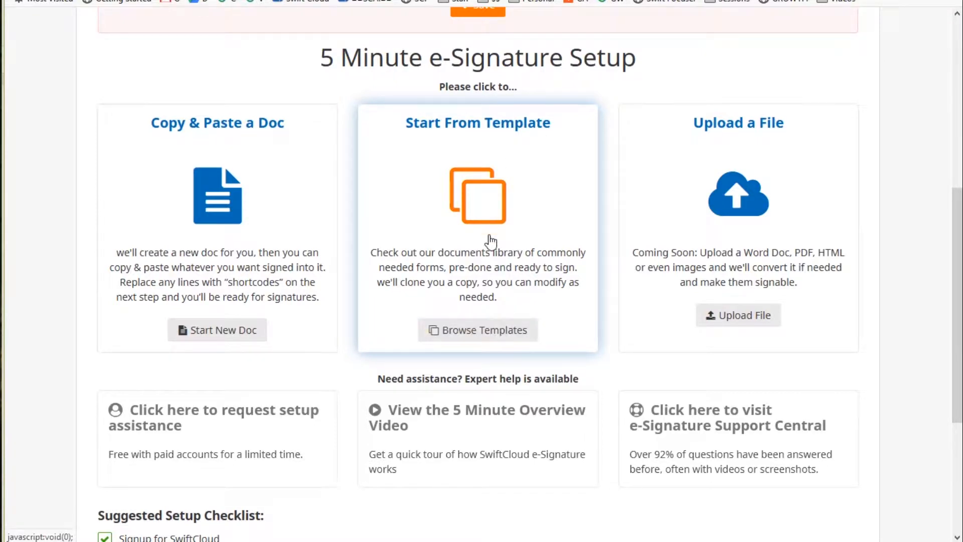
Leave the integrate-to-workflows checklist step unticked and close the setup wizard.
{"action": "scroll", "coordinate": [606, 302], "scroll_direction": "down", "scroll_amount": 4}
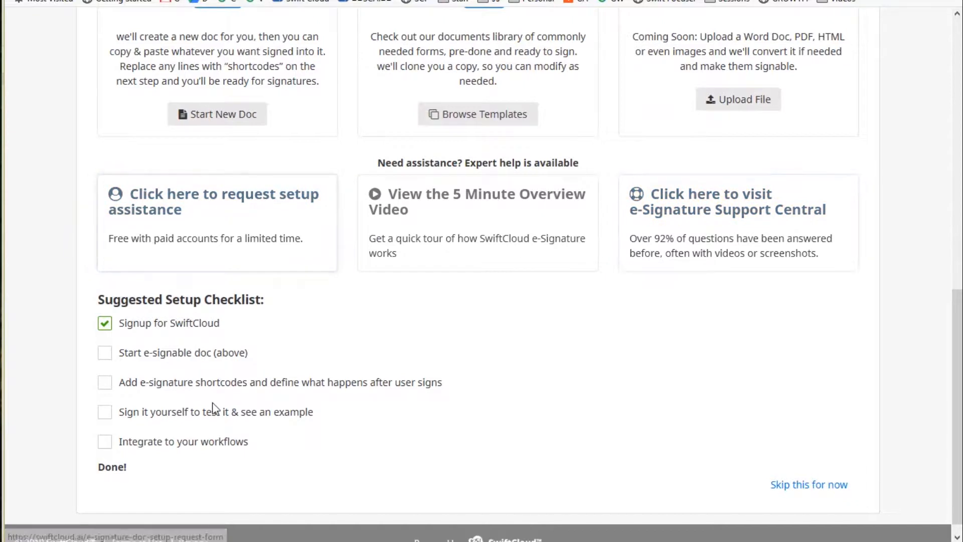
{"action": "scroll", "coordinate": [250, 420], "scroll_direction": "down", "scroll_amount": 1}
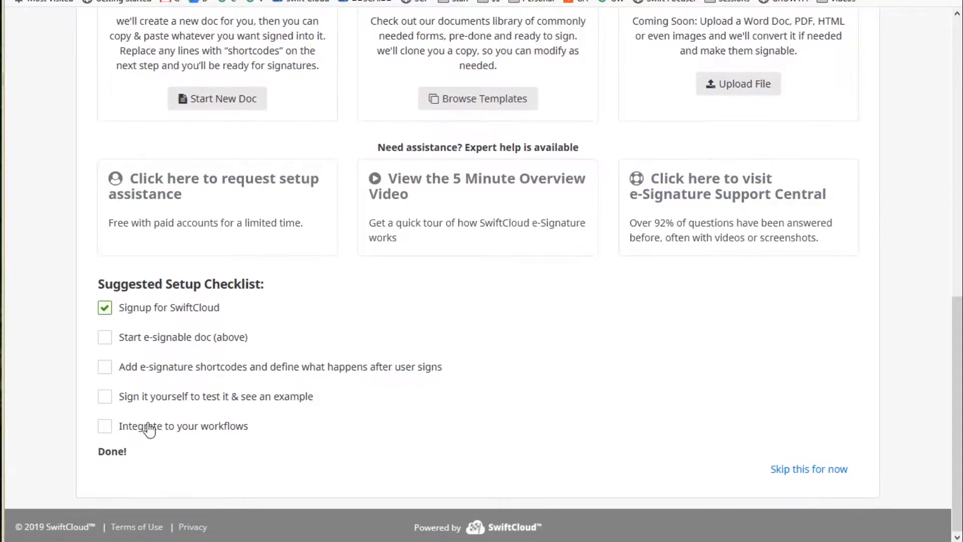
{"action": "left_click", "coordinate": [104, 427]}
{"action": "left_click", "coordinate": [105, 428]}
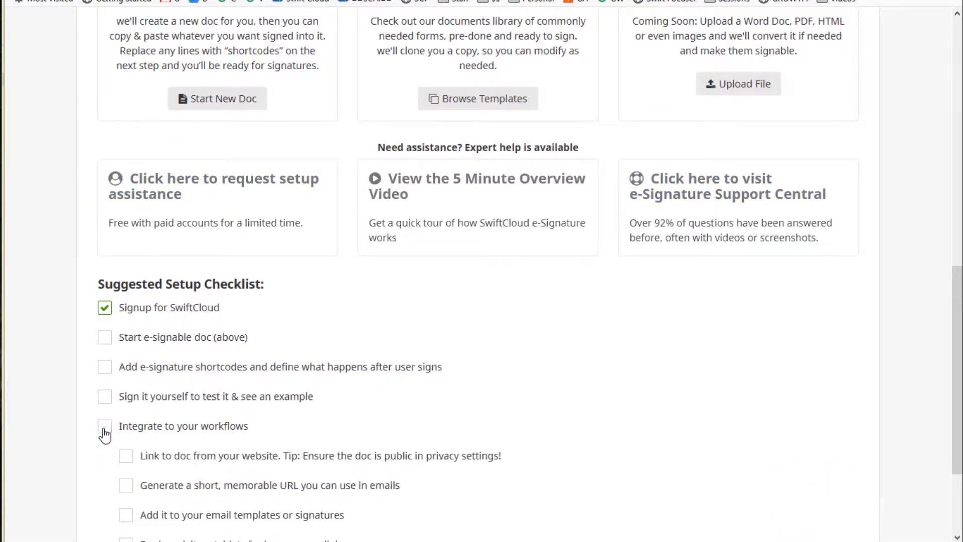
{"action": "scroll", "coordinate": [602, 361], "scroll_direction": "up", "scroll_amount": 10}
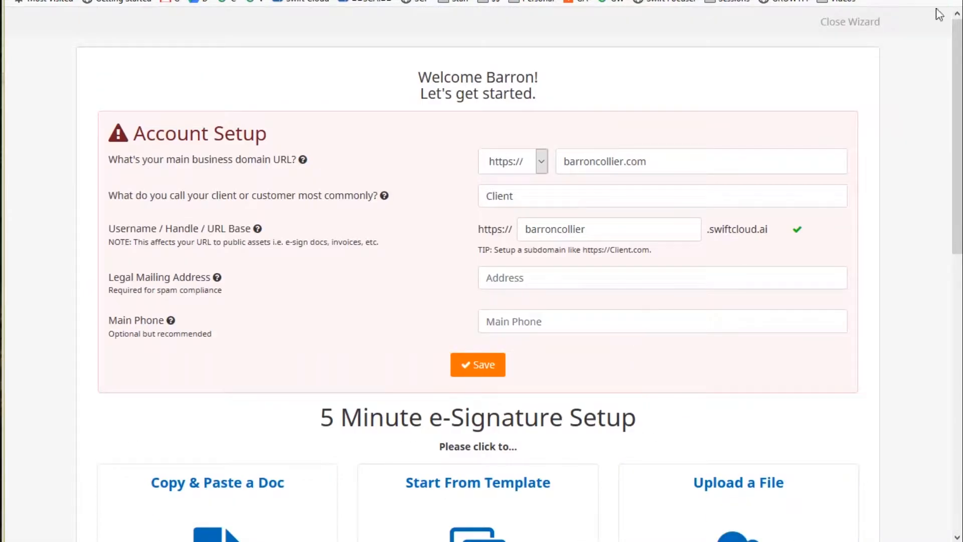
{"action": "left_click", "coordinate": [850, 21]}
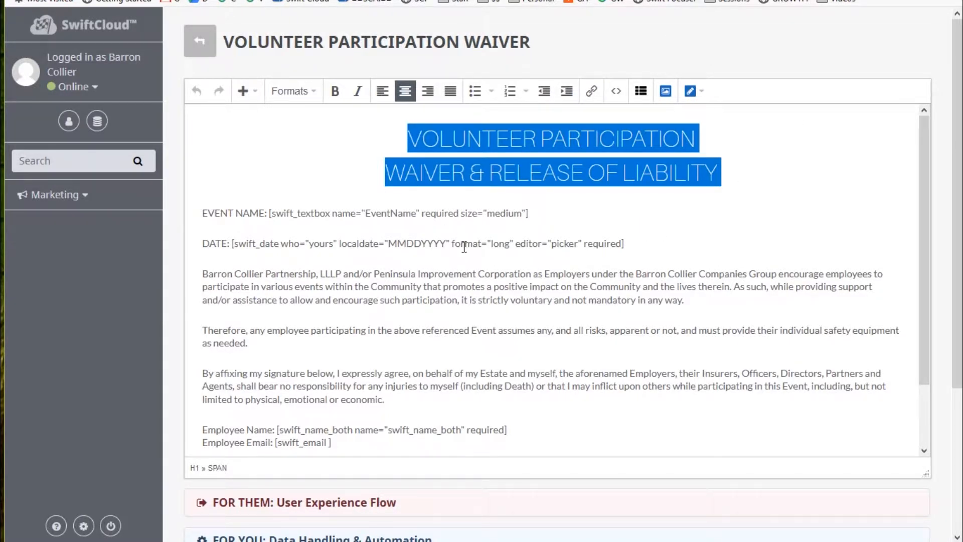
Leave the heading formatting unchanged, select the EVENT NAME shortcode and list the shortcode categories.
{"action": "left_click_drag", "start_coordinate": [598, 243], "coordinate": [603, 273]}
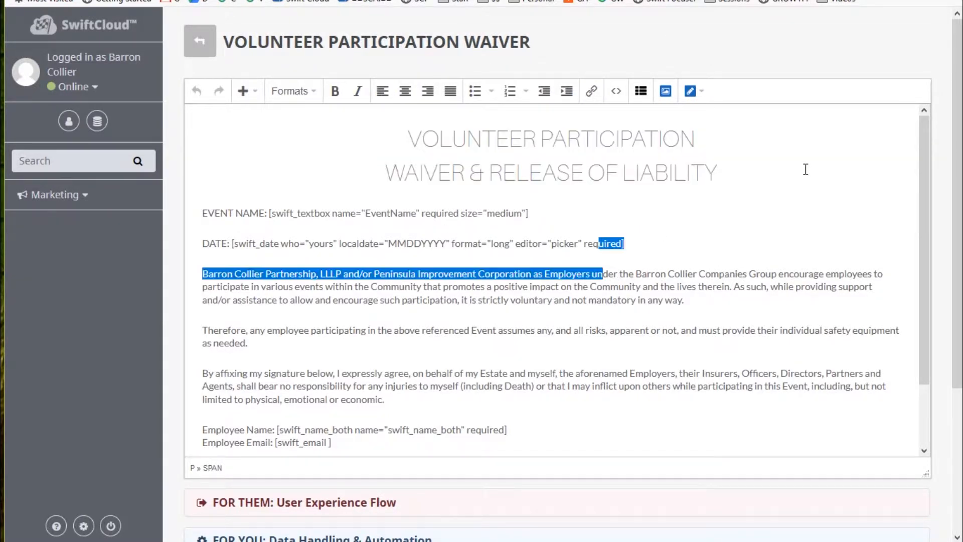
{"action": "left_click_drag", "start_coordinate": [762, 174], "coordinate": [224, 135]}
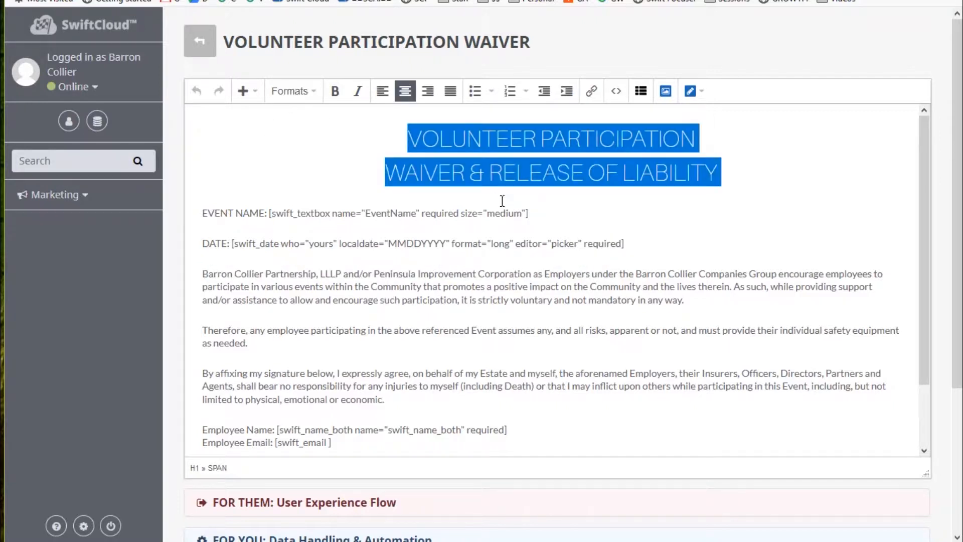
{"action": "left_click", "coordinate": [303, 103]}
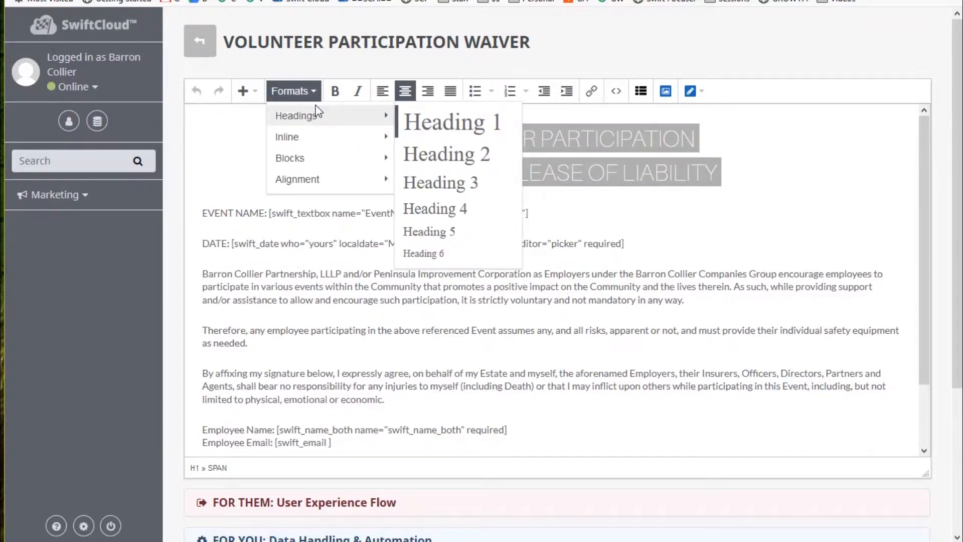
{"action": "left_click", "coordinate": [779, 174]}
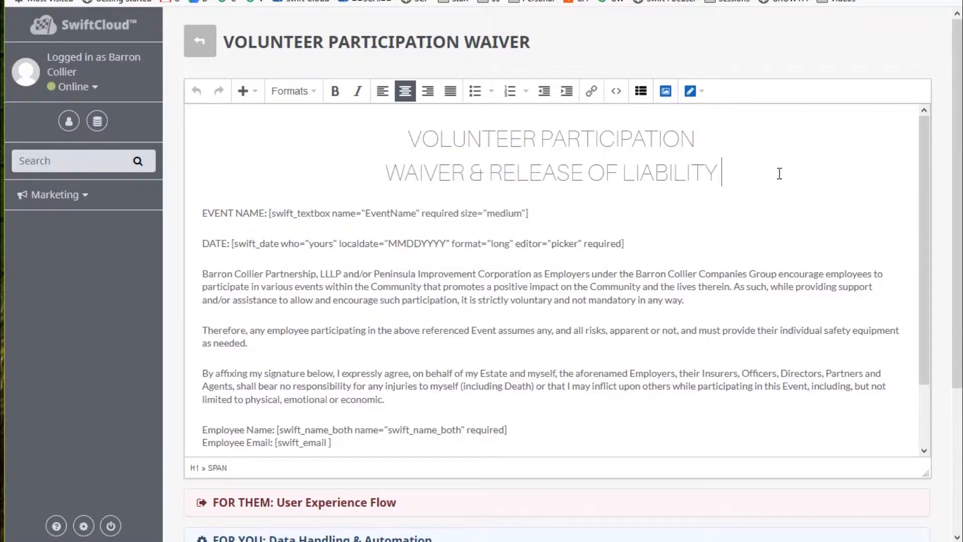
{"action": "left_click", "coordinate": [296, 93]}
{"action": "mouse_move", "coordinate": [300, 178]}
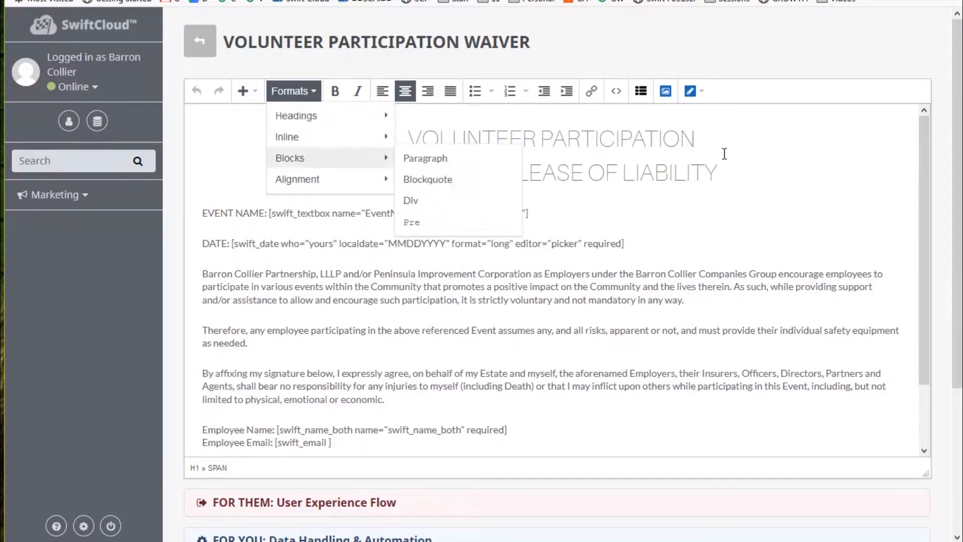
{"action": "left_click", "coordinate": [748, 193]}
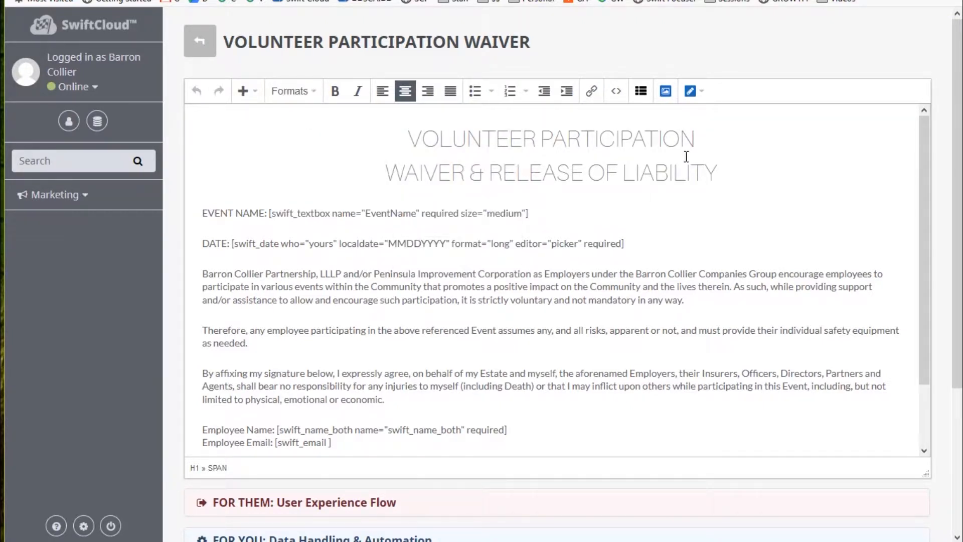
{"action": "left_click_drag", "start_coordinate": [570, 215], "coordinate": [271, 213]}
{"action": "left_click", "coordinate": [696, 96]}
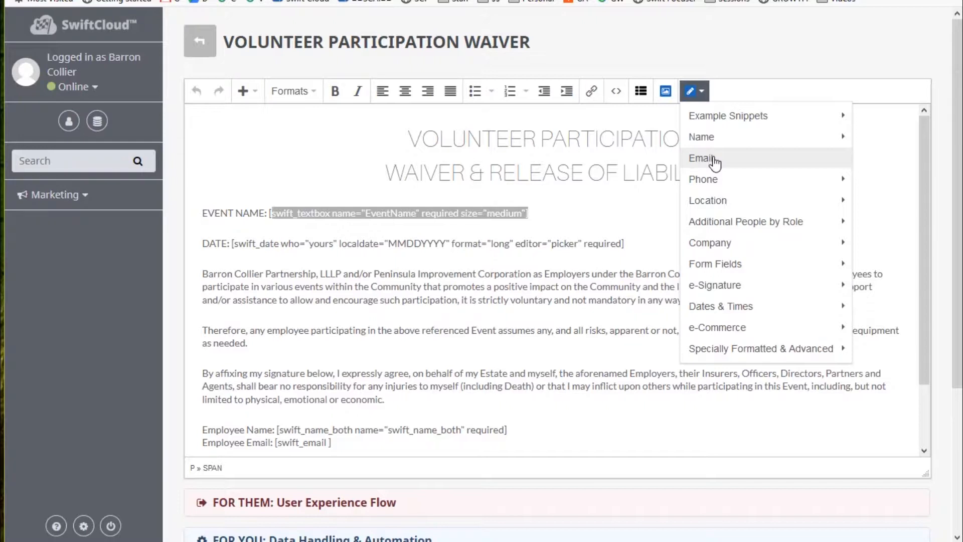
Click back into the waiver body to close the shortcode list without inserting anything.
{"action": "left_click", "coordinate": [643, 323]}
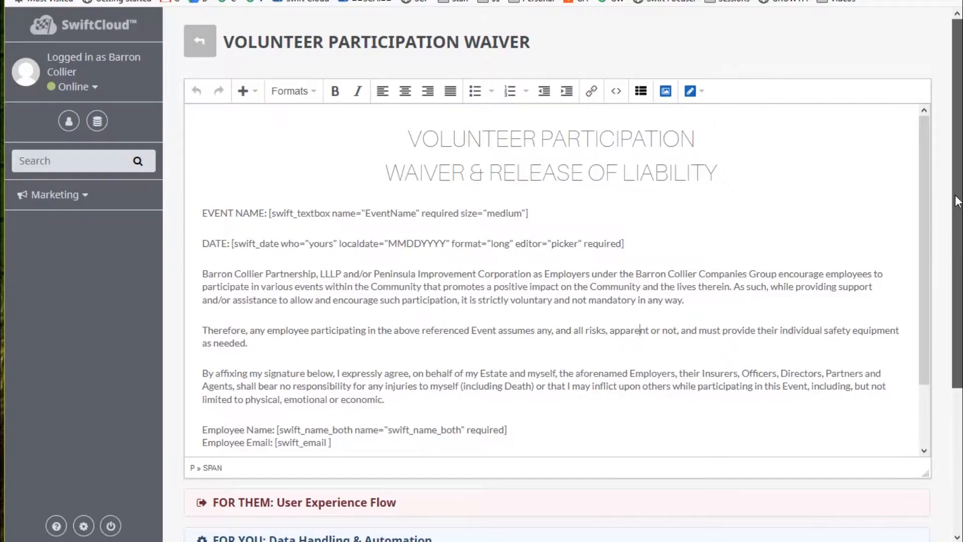
Review the DATE, EVENT NAME and employee email shortcodes, closing the shortcode list without inserting.
{"action": "mouse_move", "coordinate": [958, 200]}
{"action": "left_mouse_down"}
{"action": "mouse_move", "coordinate": [961, 329]}
{"action": "mouse_move", "coordinate": [960, 198]}
{"action": "mouse_move", "coordinate": [959, 213]}
{"action": "left_mouse_up"}
{"action": "left_click", "coordinate": [547, 262]}
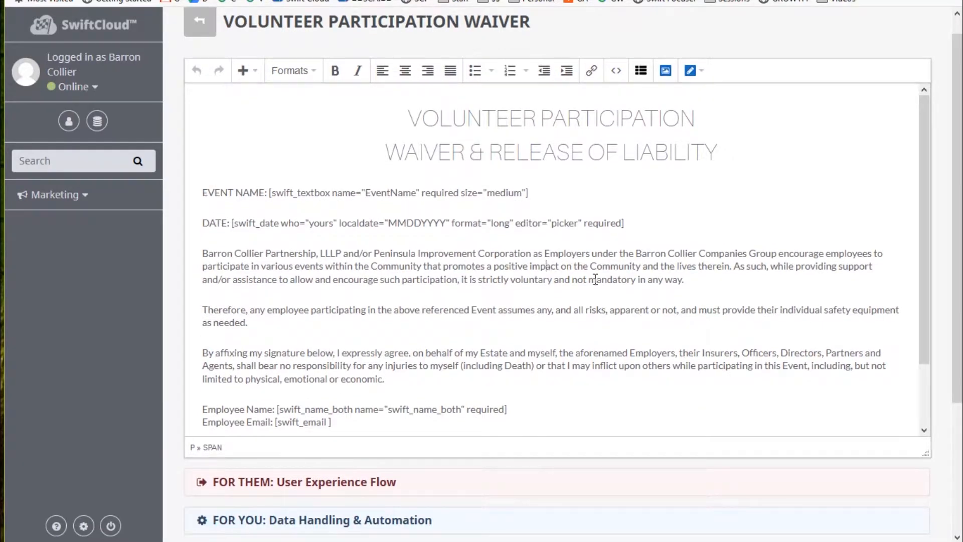
{"action": "left_click_drag", "start_coordinate": [646, 230], "coordinate": [132, 231]}
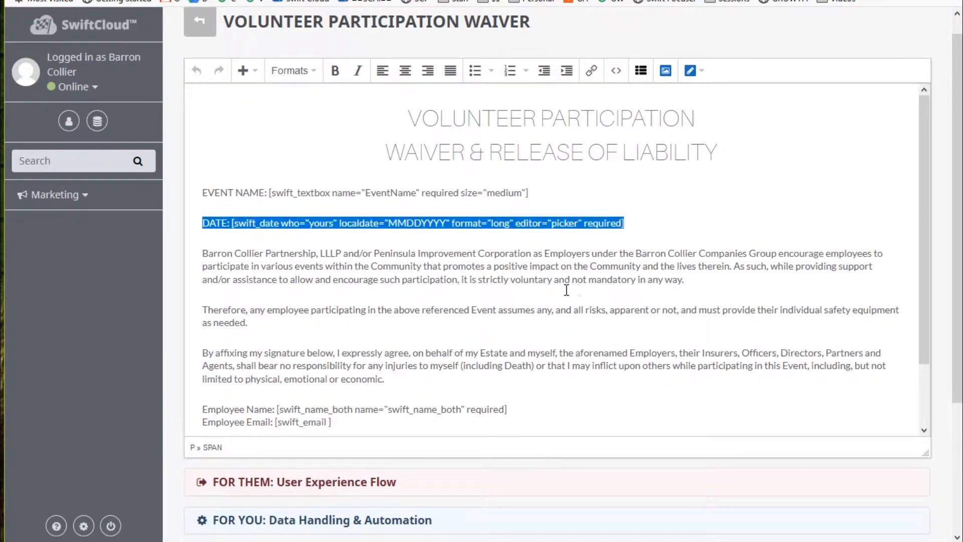
{"action": "scroll", "coordinate": [595, 249], "scroll_direction": "down", "scroll_amount": 3}
{"action": "scroll", "coordinate": [557, 204], "scroll_direction": "up", "scroll_amount": 3}
{"action": "left_click_drag", "start_coordinate": [559, 190], "coordinate": [269, 193]}
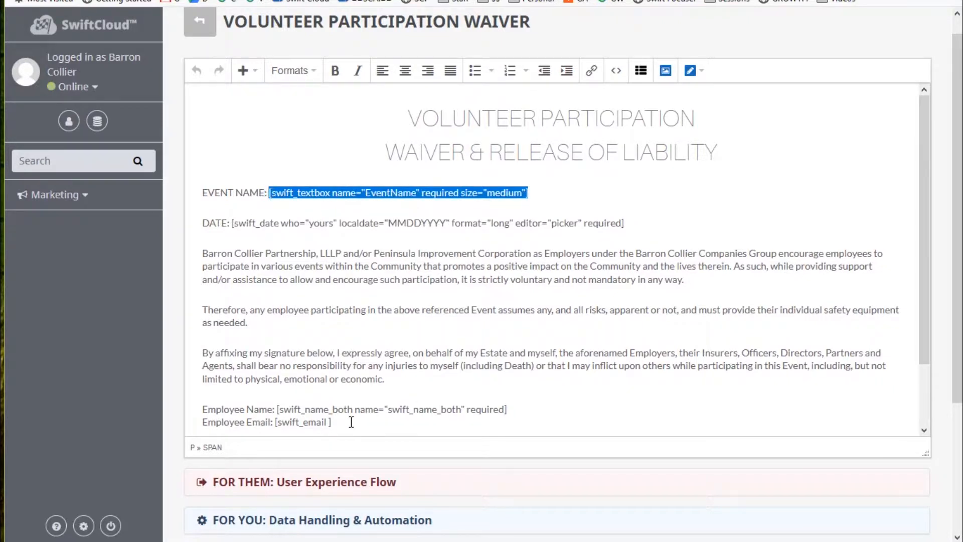
{"action": "left_click_drag", "start_coordinate": [333, 421], "coordinate": [274, 423]}
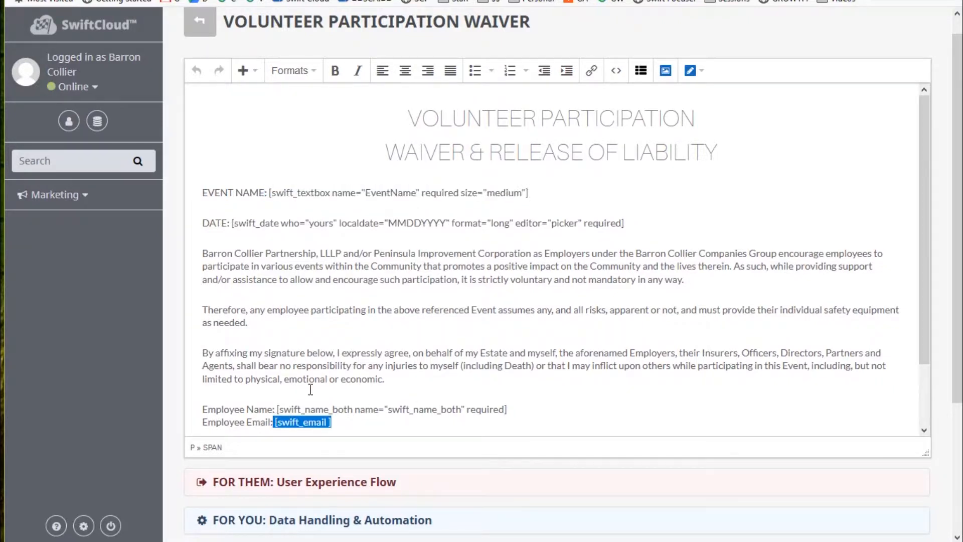
{"action": "left_click", "coordinate": [696, 75]}
{"action": "mouse_move", "coordinate": [734, 120]}
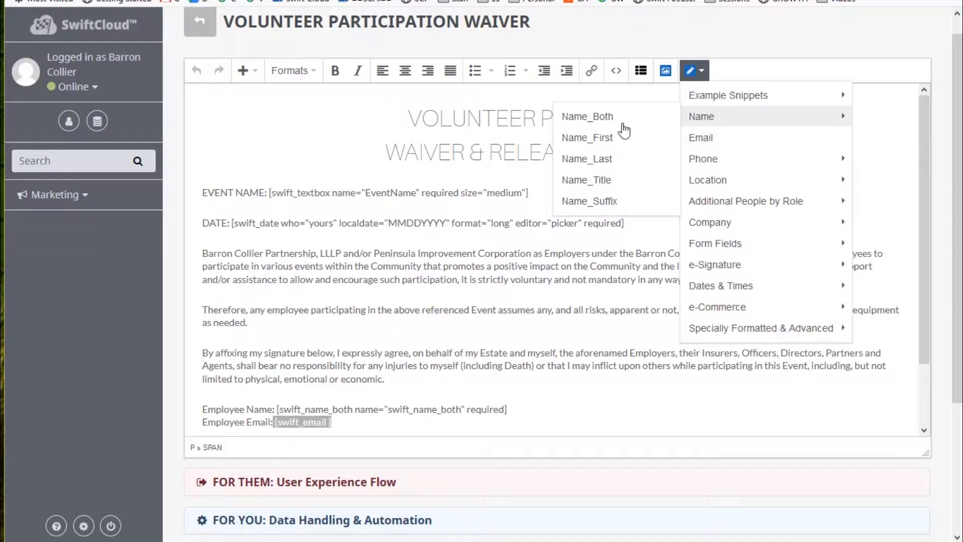
{"action": "left_click", "coordinate": [265, 193]}
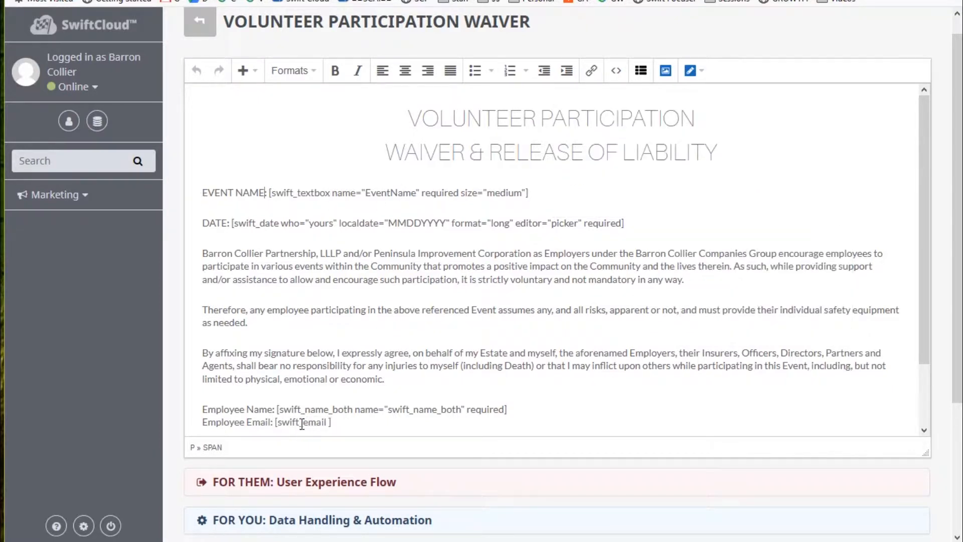
Select the employee name shortcode and view the Additional People by Role shortcode options.
{"action": "left_click_drag", "start_coordinate": [544, 409], "coordinate": [194, 408]}
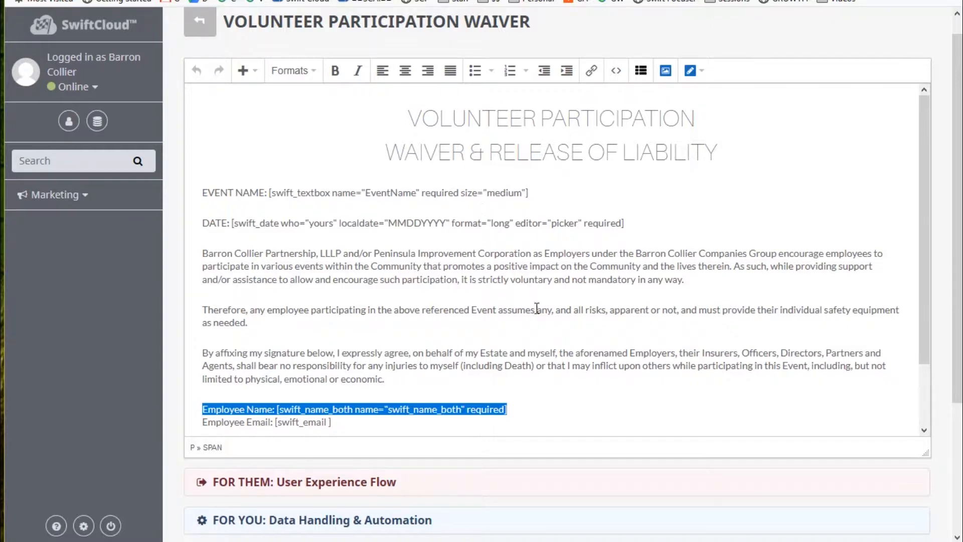
{"action": "left_click", "coordinate": [508, 408]}
{"action": "left_click_drag", "start_coordinate": [507, 408], "coordinate": [274, 409]}
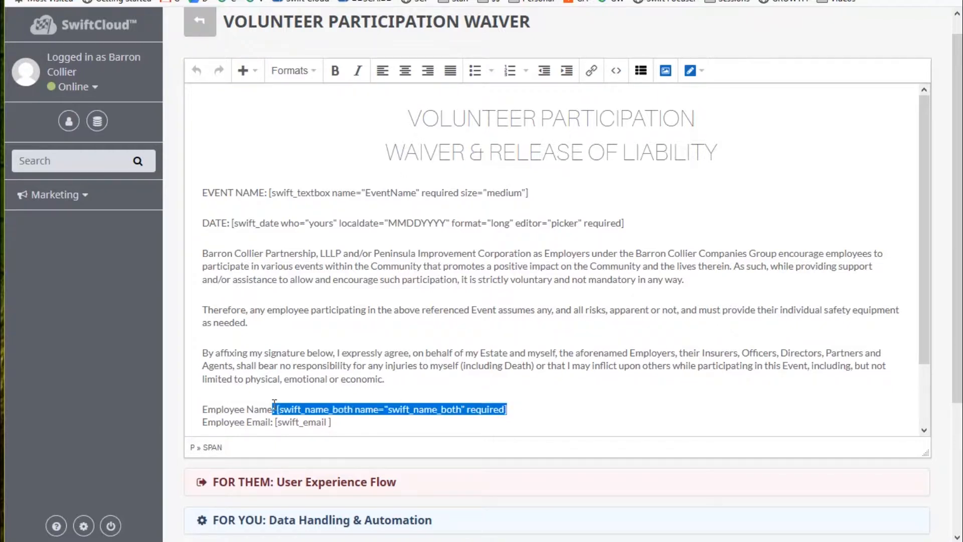
{"action": "left_click", "coordinate": [692, 71]}
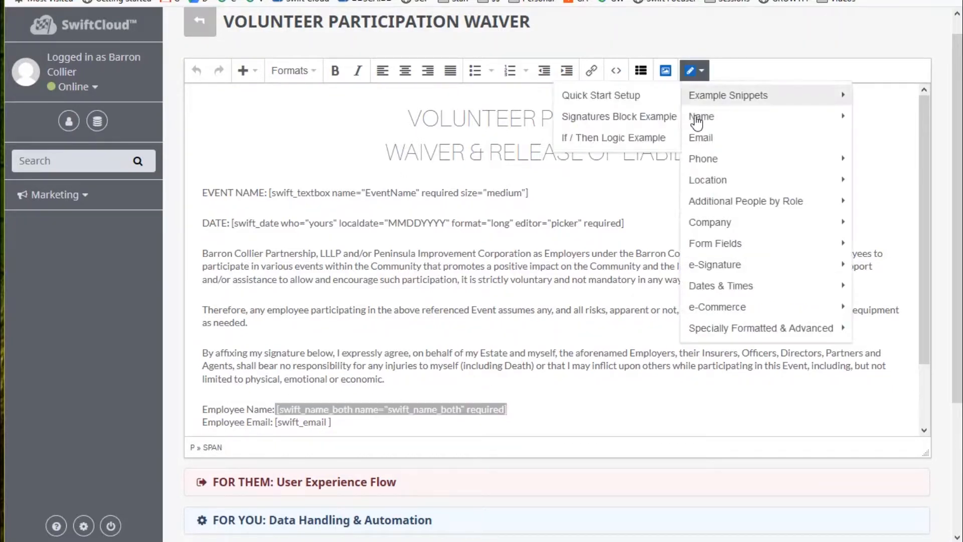
{"action": "mouse_move", "coordinate": [697, 121]}
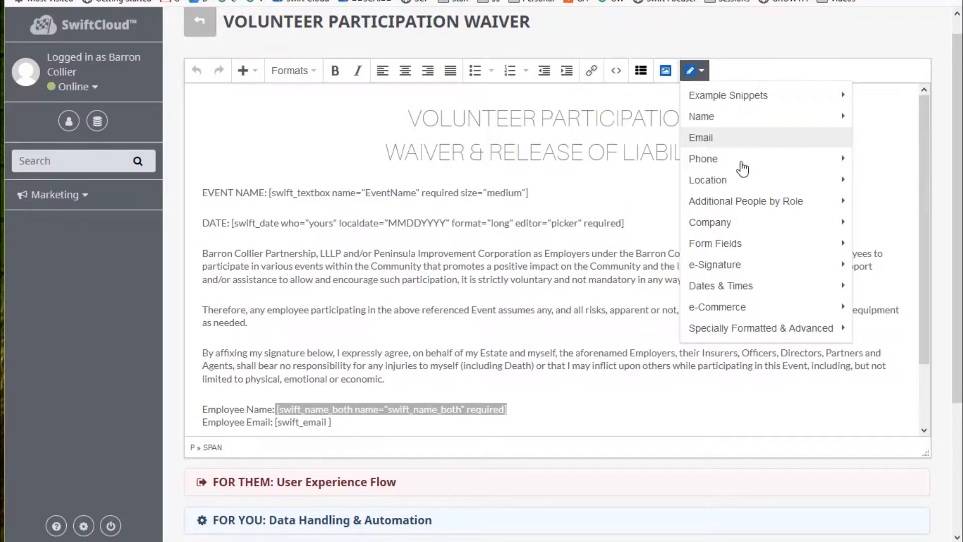
{"action": "mouse_move", "coordinate": [741, 170]}
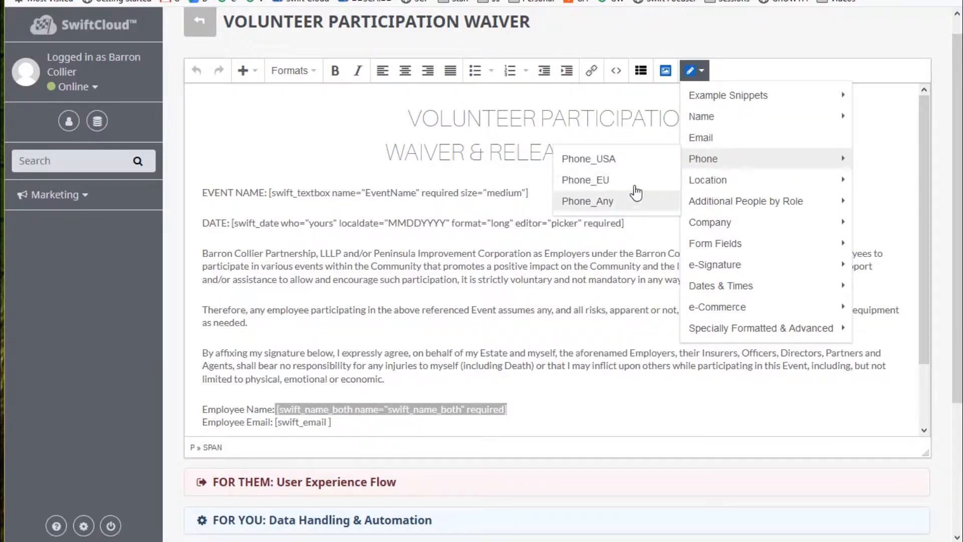
{"action": "mouse_move", "coordinate": [721, 187]}
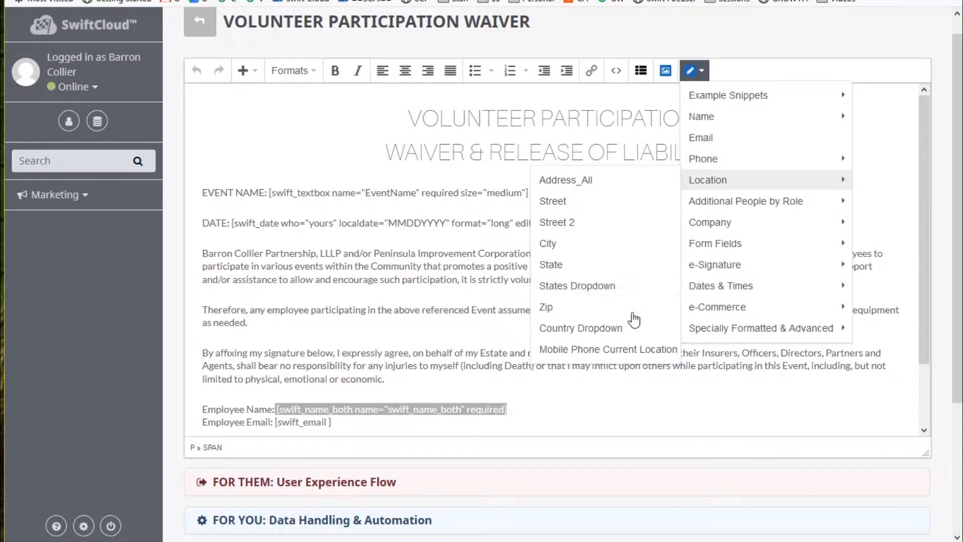
{"action": "mouse_move", "coordinate": [743, 206]}
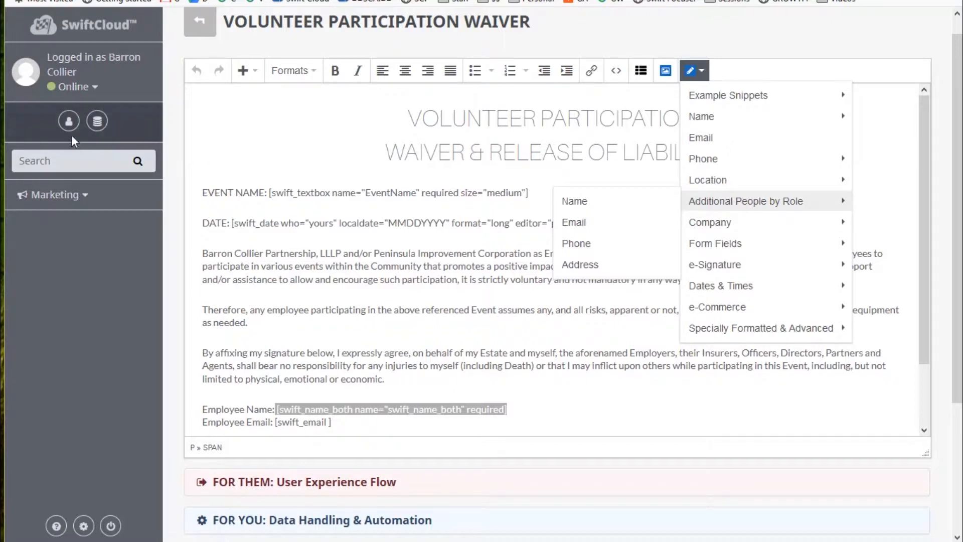
{"action": "left_click", "coordinate": [58, 146]}
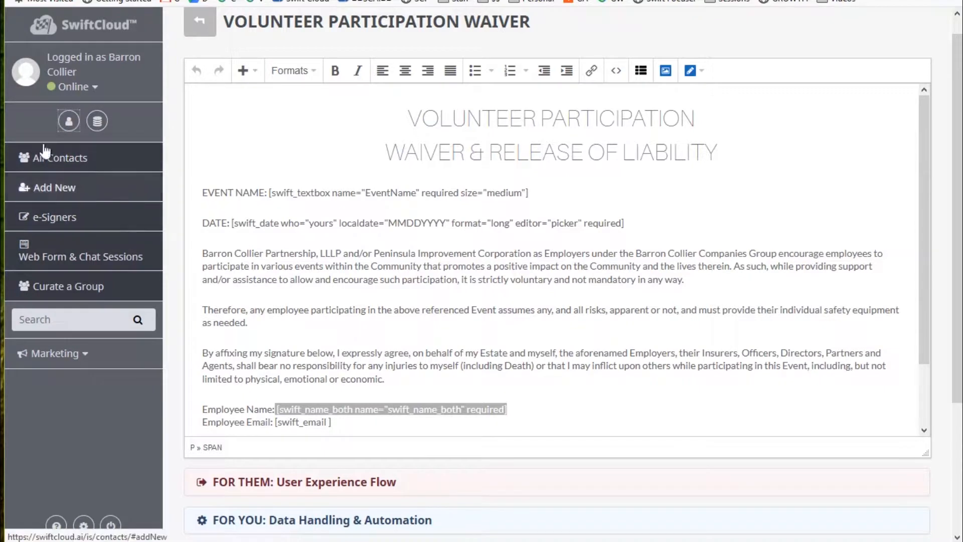
Bring up the shortcode categories and look over the Company fields submenu.
{"action": "left_click", "coordinate": [456, 279]}
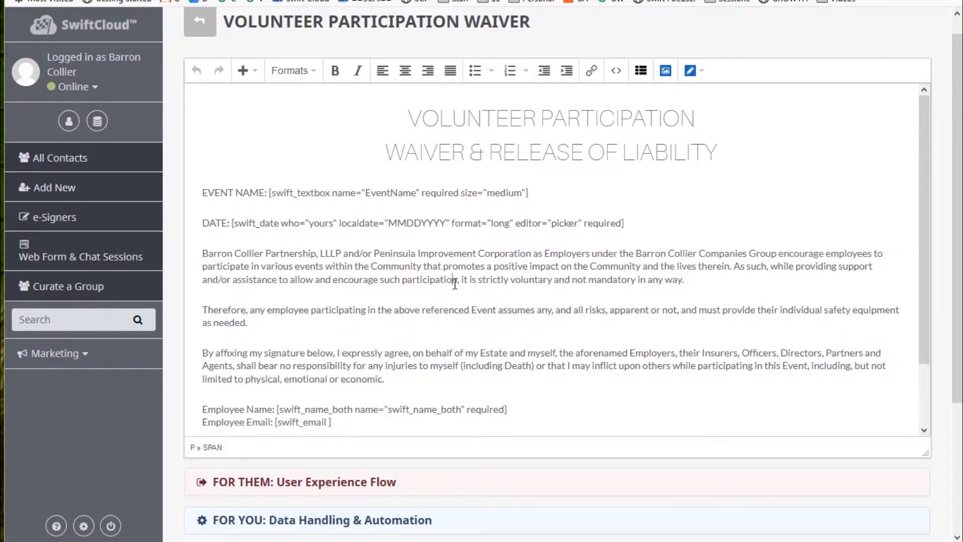
{"action": "left_click", "coordinate": [699, 71]}
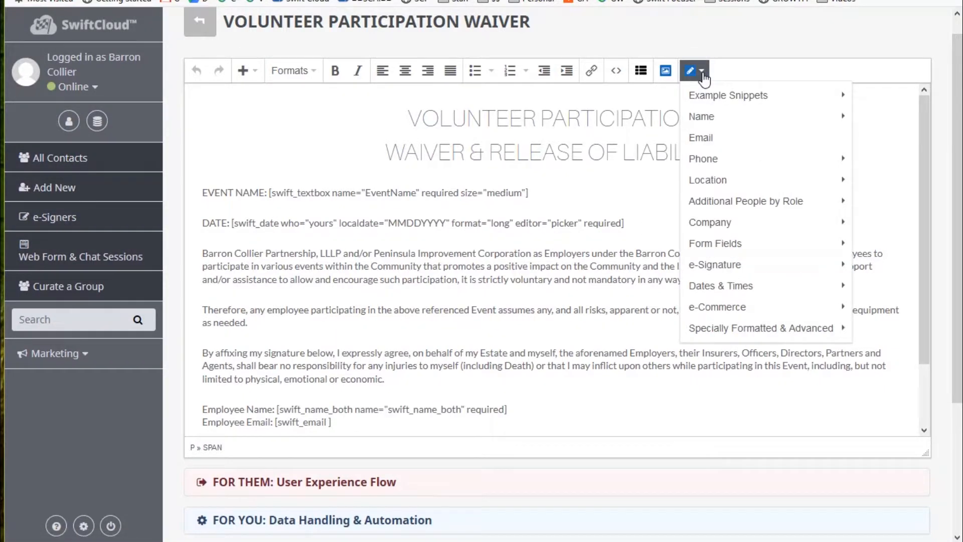
{"action": "mouse_move", "coordinate": [733, 223]}
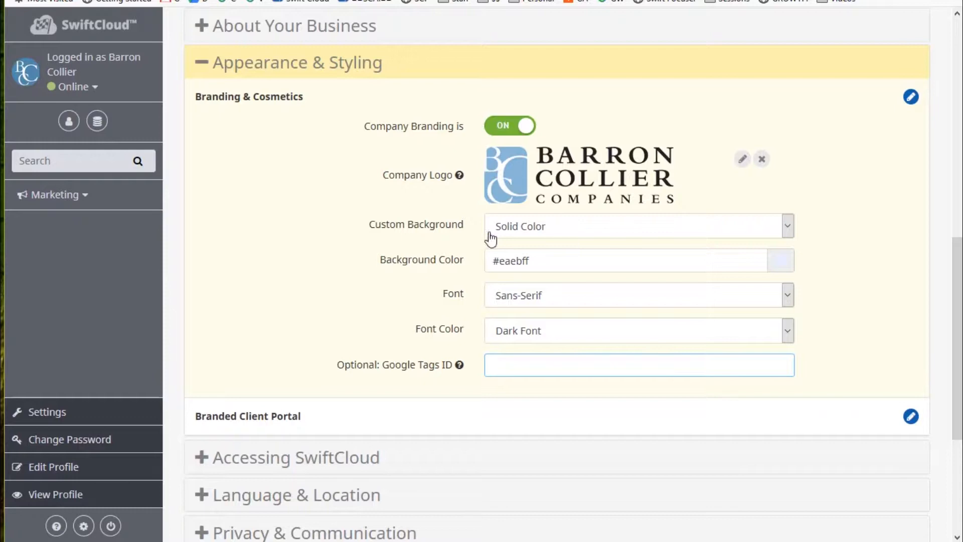
{"action": "scroll", "coordinate": [491, 240], "scroll_direction": "up", "scroll_amount": 10}
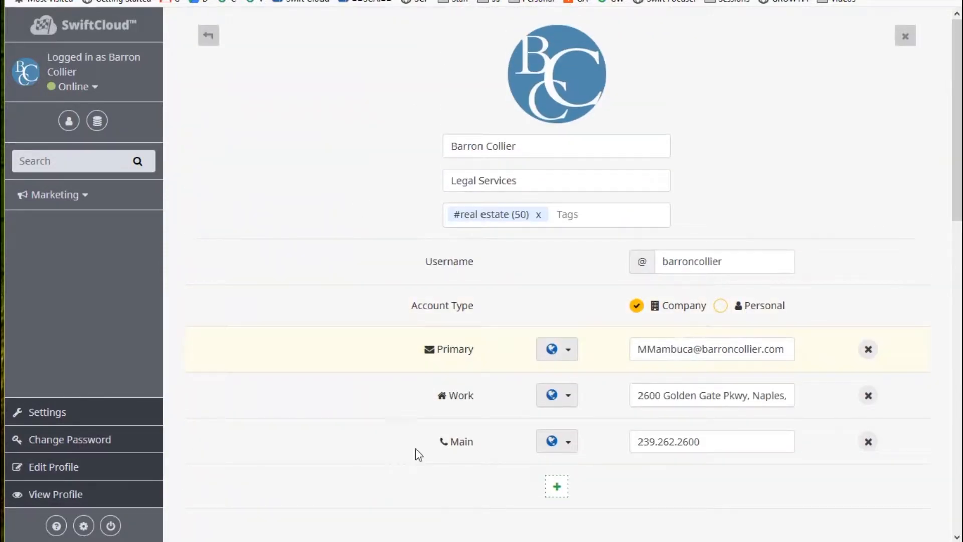
{"action": "left_click", "coordinate": [602, 1]}
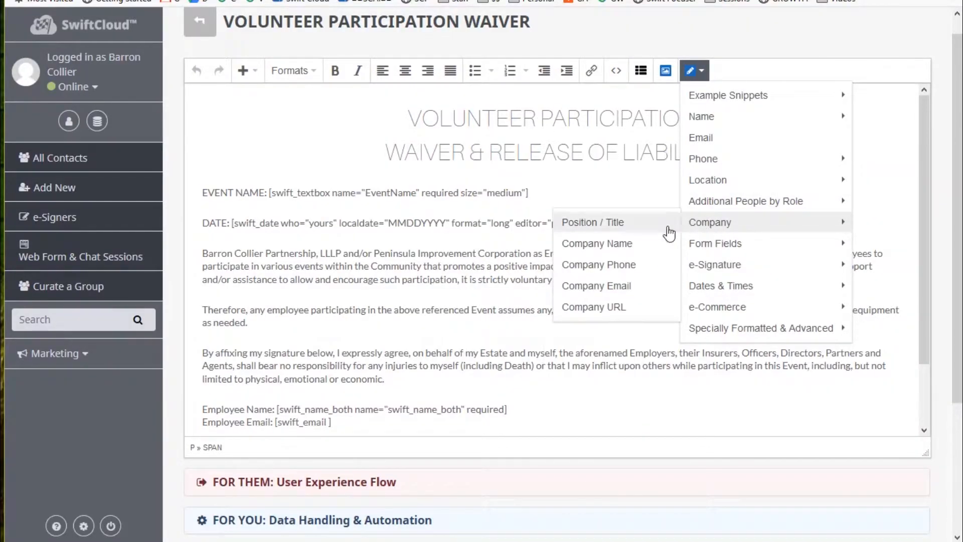
{"action": "mouse_move", "coordinate": [719, 258]}
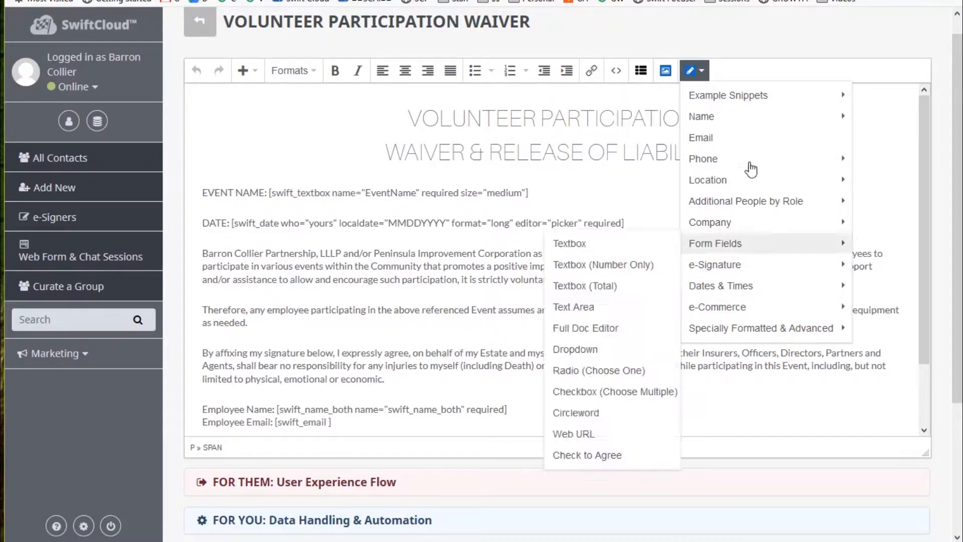
Browse the Form Fields, e-Signature and Specially Formatted shortcode submenus, ending on Dates & Times.
{"action": "mouse_move", "coordinate": [742, 118]}
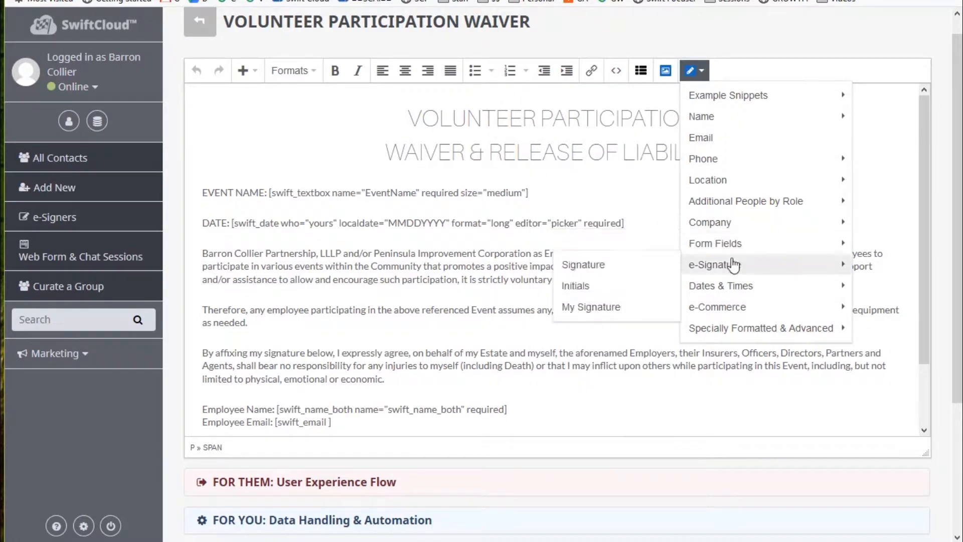
{"action": "mouse_move", "coordinate": [736, 243]}
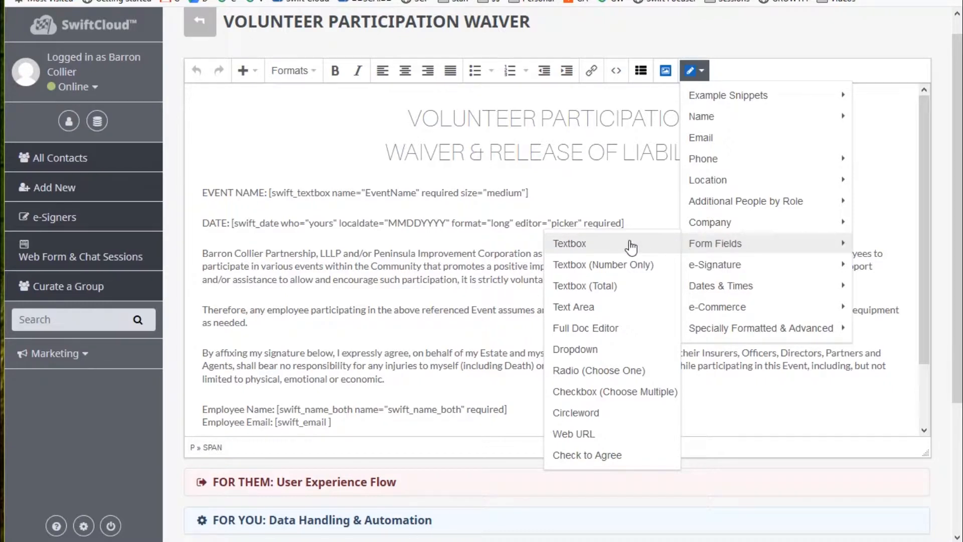
{"action": "mouse_move", "coordinate": [741, 322]}
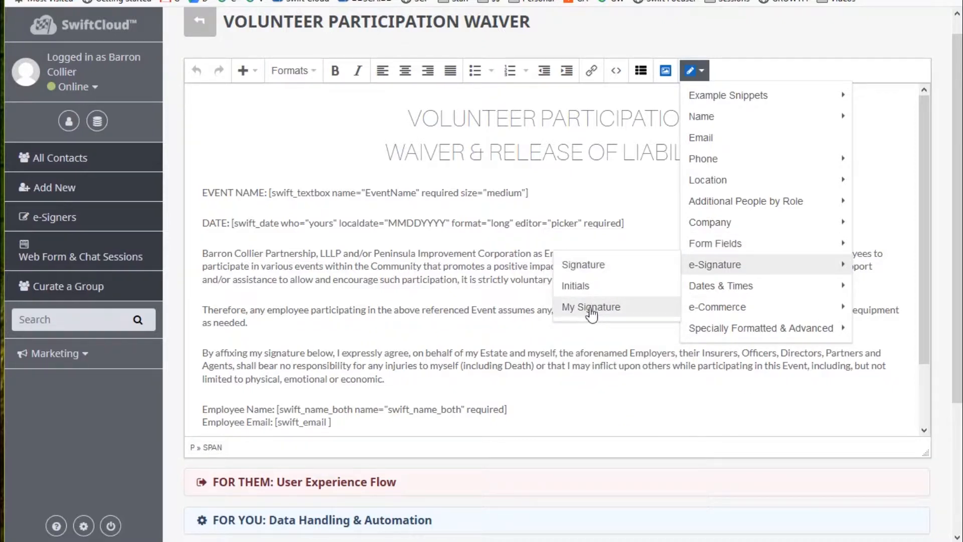
{"action": "mouse_move", "coordinate": [730, 288]}
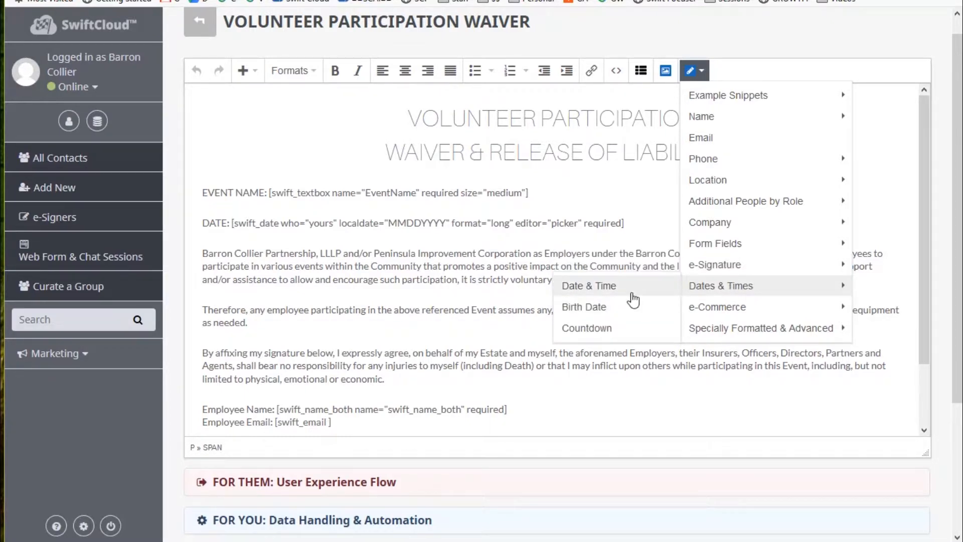
{"action": "left_click", "coordinate": [633, 295]}
{"action": "left_click", "coordinate": [546, 177]}
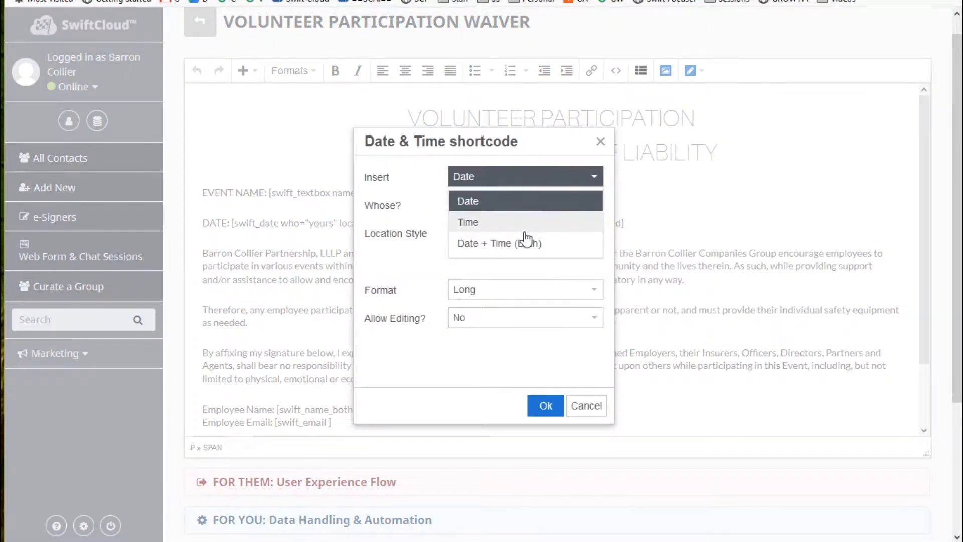
{"action": "left_click", "coordinate": [396, 244]}
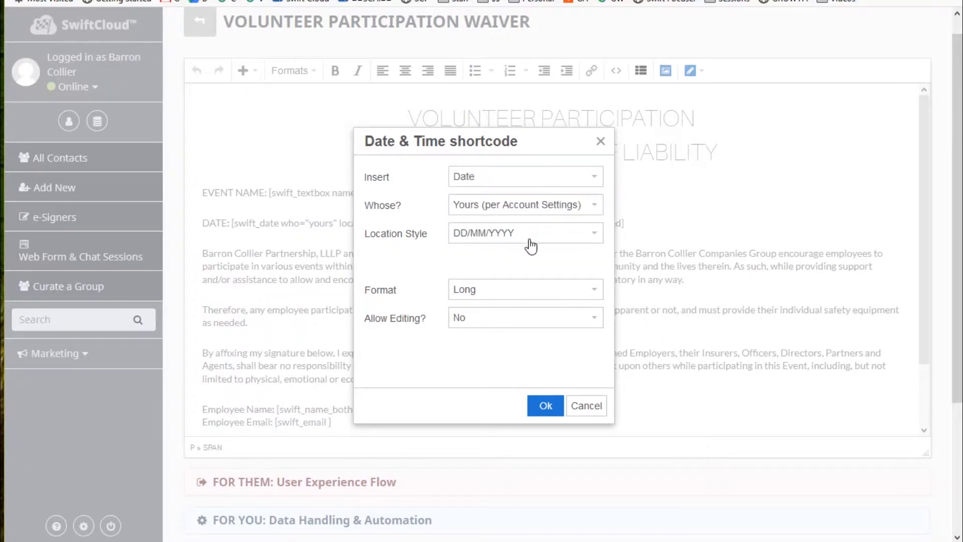
{"action": "left_click", "coordinate": [530, 239]}
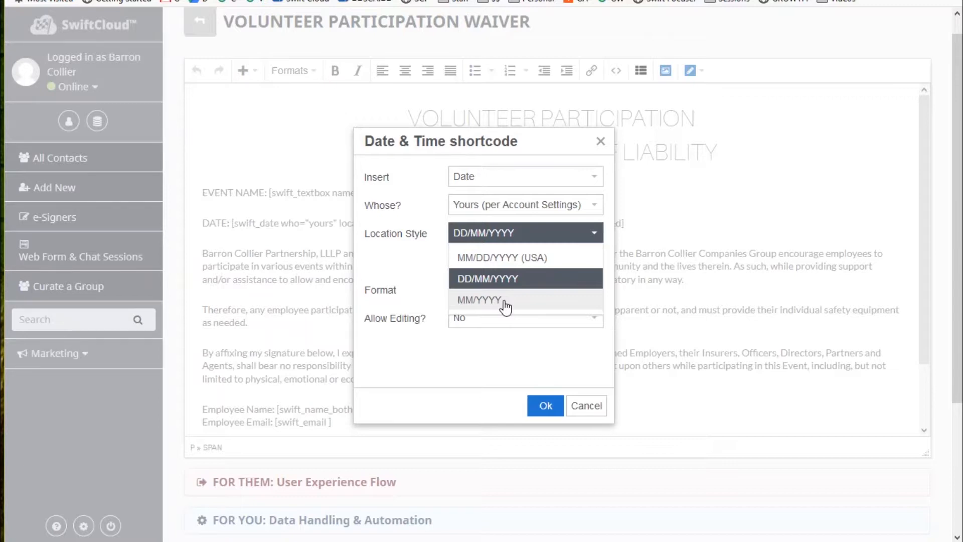
{"action": "left_click", "coordinate": [385, 256]}
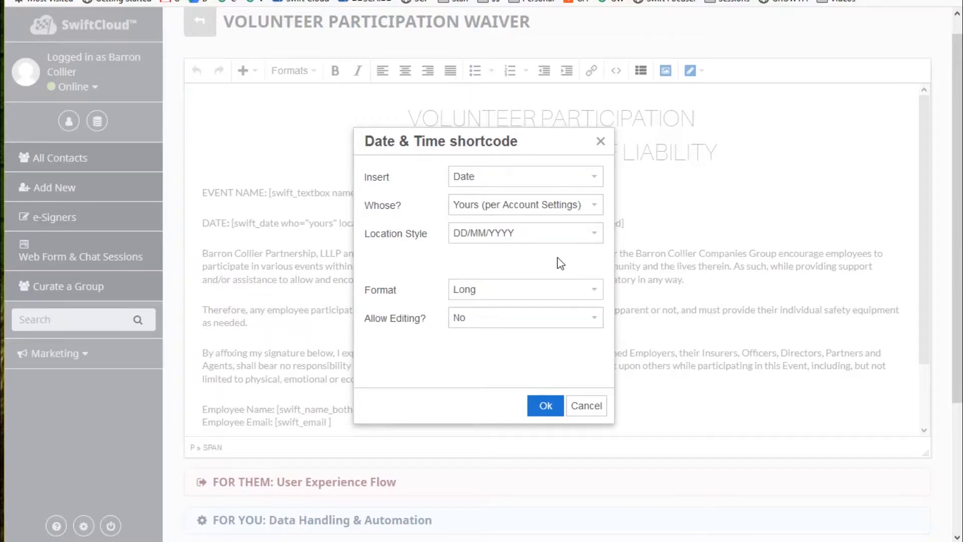
{"action": "left_click", "coordinate": [538, 240]}
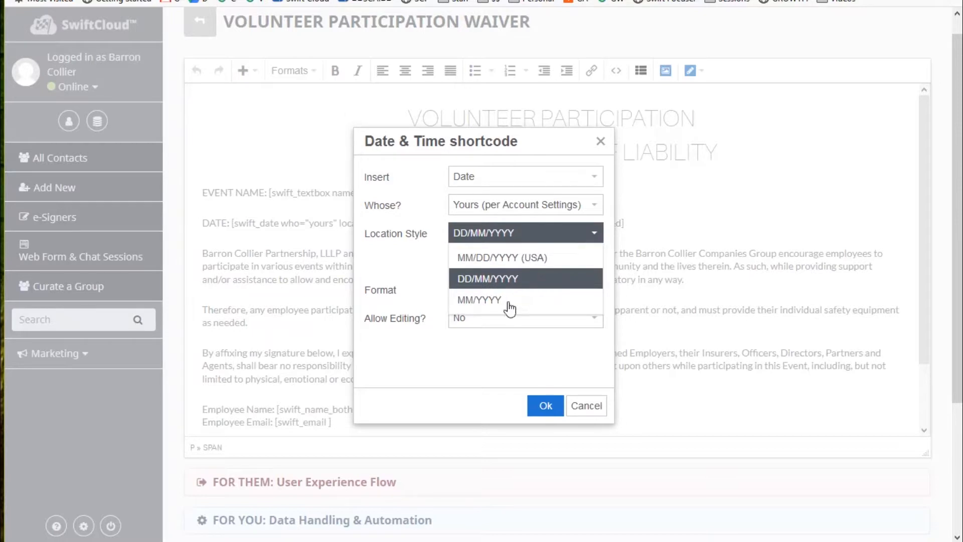
{"action": "left_click", "coordinate": [373, 266]}
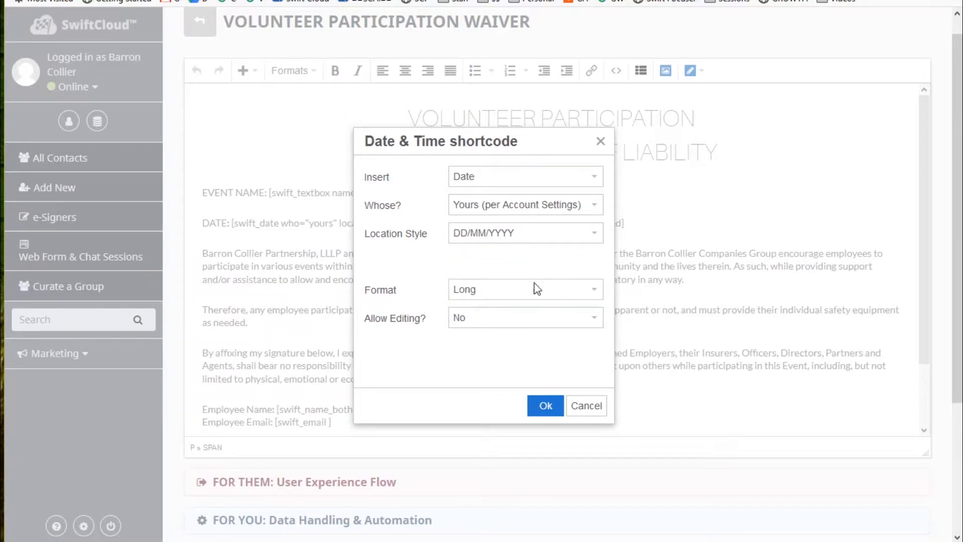
{"action": "left_click", "coordinate": [526, 324]}
{"action": "left_click", "coordinate": [597, 437]}
{"action": "left_click", "coordinate": [586, 406]}
{"action": "left_click_drag", "start_coordinate": [627, 222], "coordinate": [201, 222]}
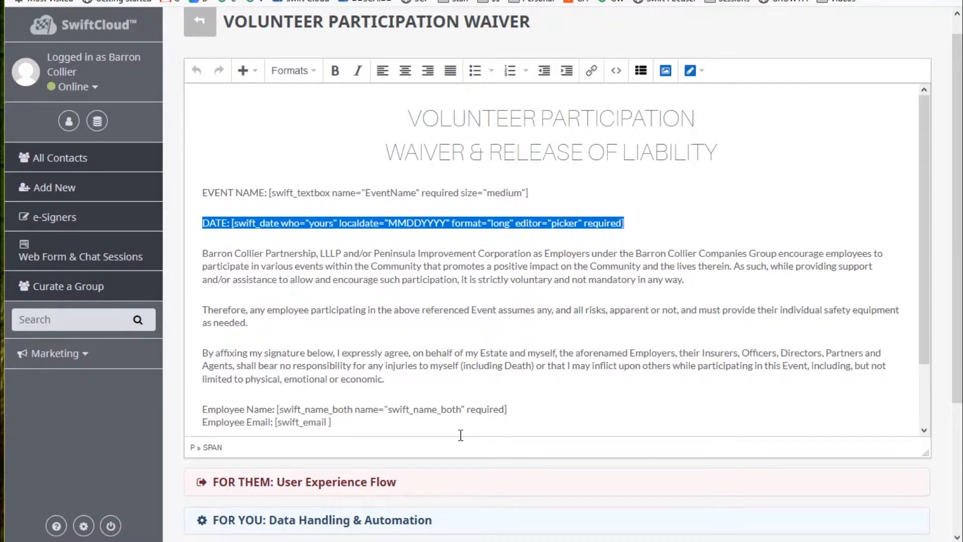
{"action": "left_click", "coordinate": [587, 252]}
Highlight the date shortcode and then the whole DATE line while explaining them.
{"action": "left_click_drag", "start_coordinate": [640, 225], "coordinate": [234, 232]}
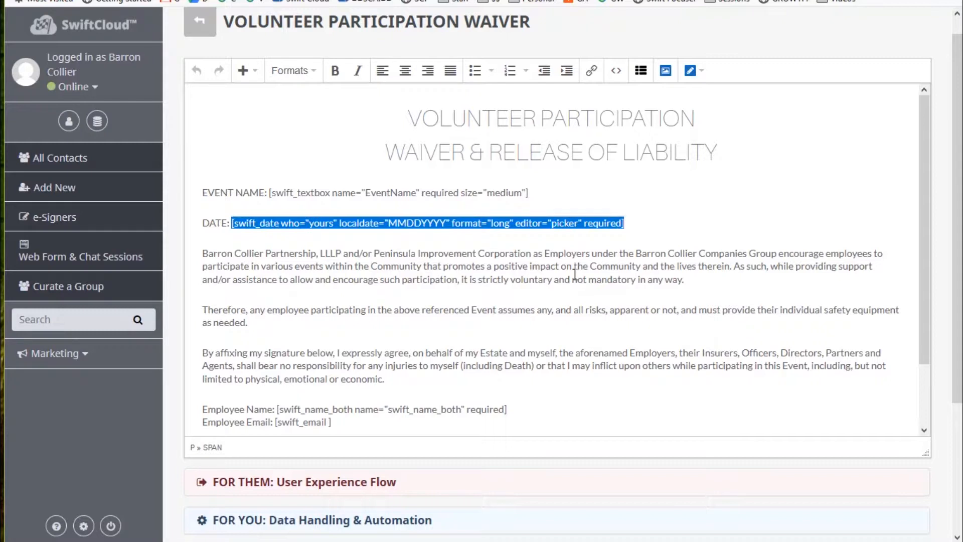
{"action": "left_click", "coordinate": [642, 224]}
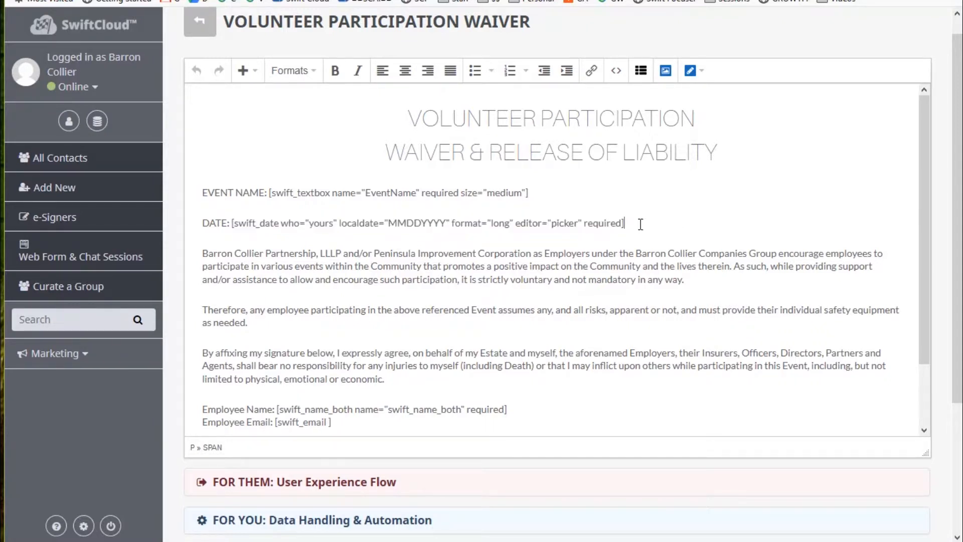
{"action": "left_click_drag", "start_coordinate": [624, 223], "coordinate": [231, 224]}
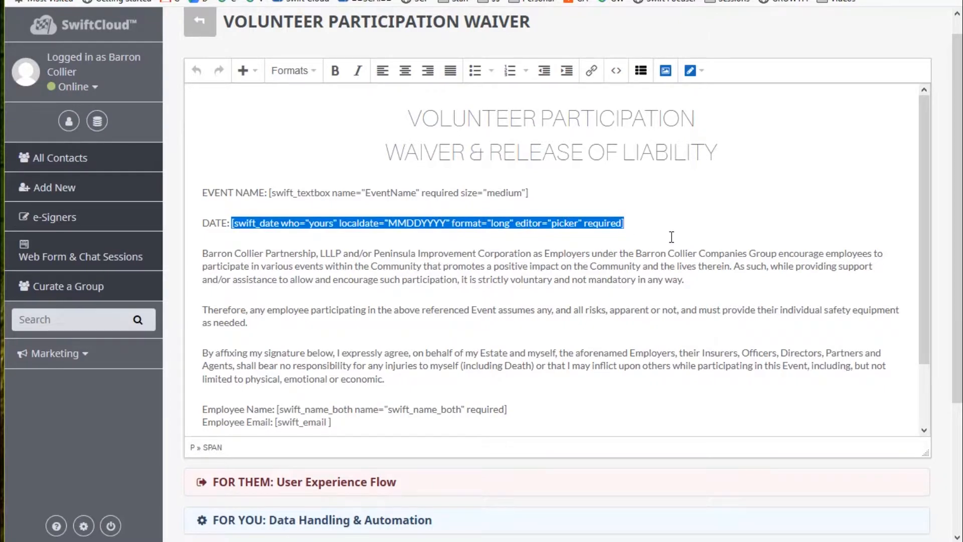
{"action": "left_click", "coordinate": [644, 224]}
{"action": "left_click_drag", "start_coordinate": [642, 224], "coordinate": [228, 222]}
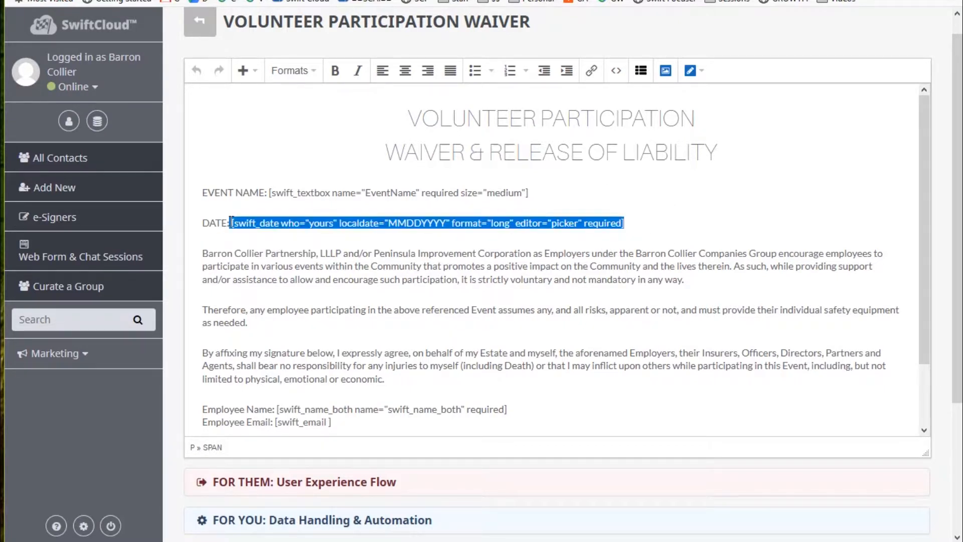
{"action": "left_click", "coordinate": [701, 232]}
{"action": "left_click_drag", "start_coordinate": [652, 229], "coordinate": [202, 230]}
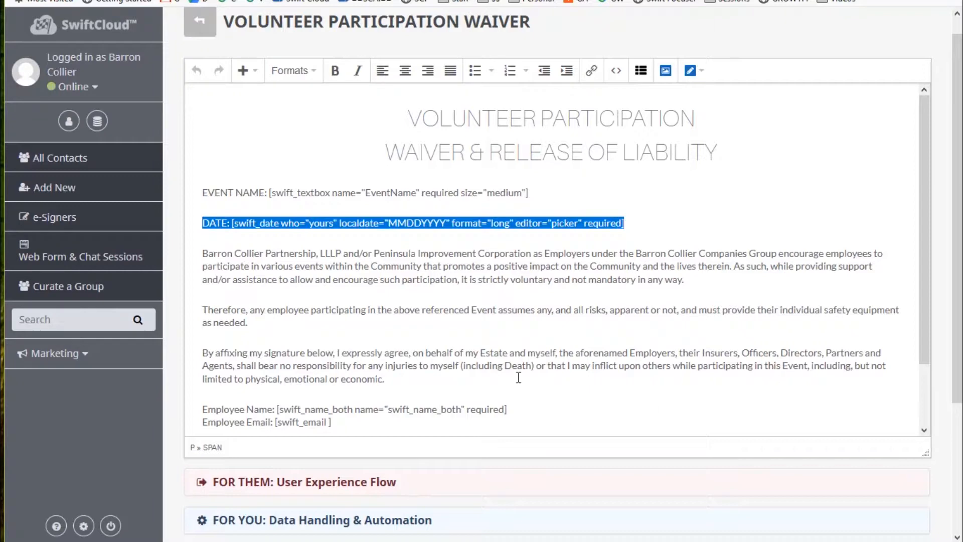
{"action": "left_click", "coordinate": [547, 384]}
Highlight the employee name and email lines, then switch to the Barron Collier website.
{"action": "scroll", "coordinate": [643, 392], "scroll_direction": "down", "scroll_amount": 3}
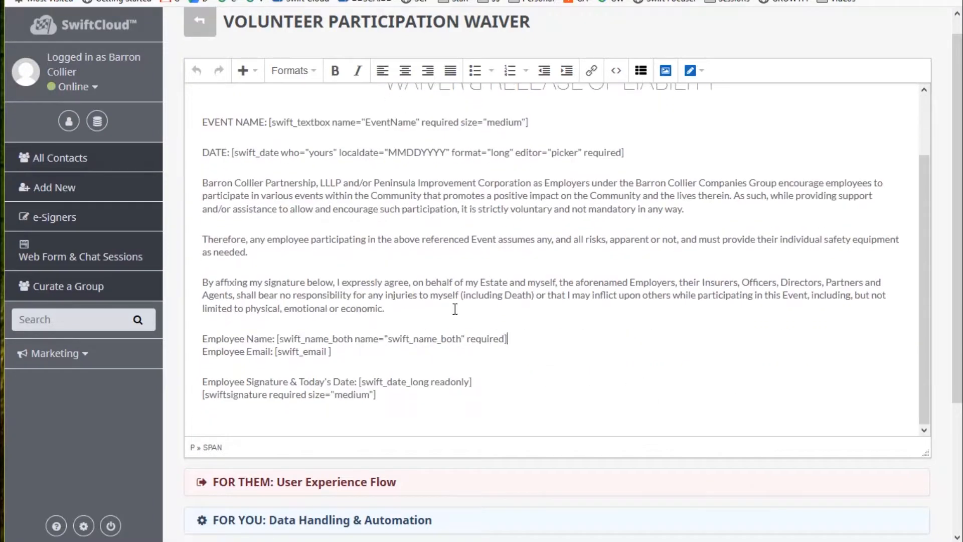
{"action": "left_click_drag", "start_coordinate": [380, 355], "coordinate": [195, 338]}
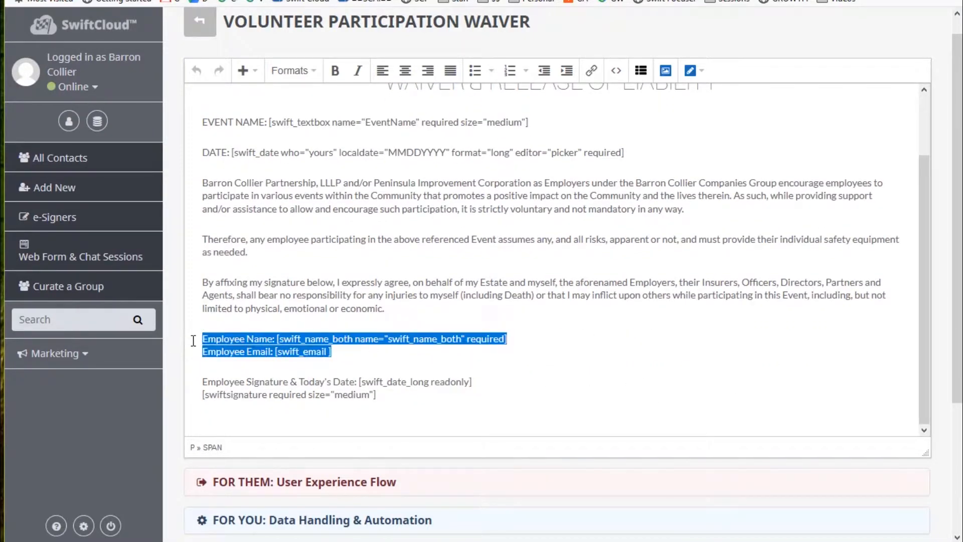
{"action": "left_click", "coordinate": [256, 336]}
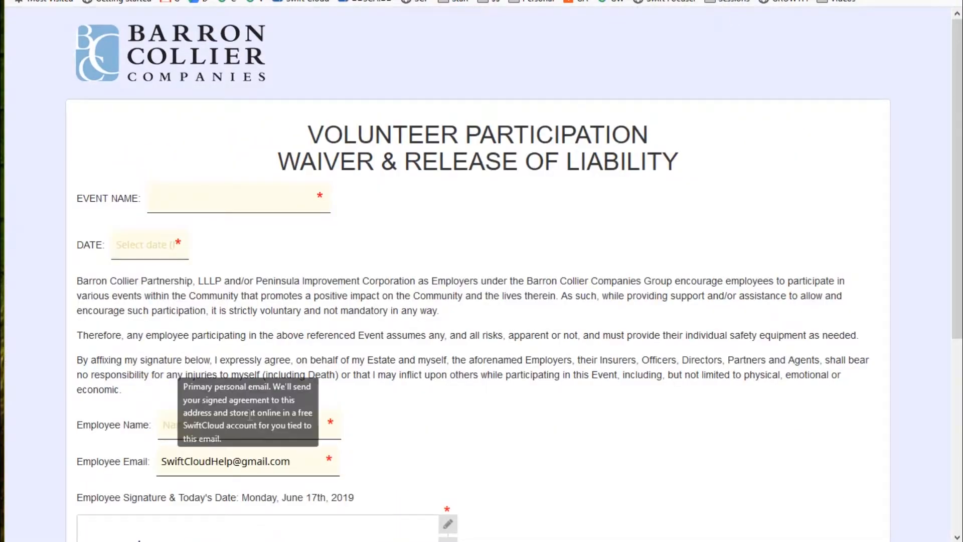
Fill Employee Name with a sample name and redraw a freehand signature.
{"action": "left_click", "coordinate": [253, 417]}
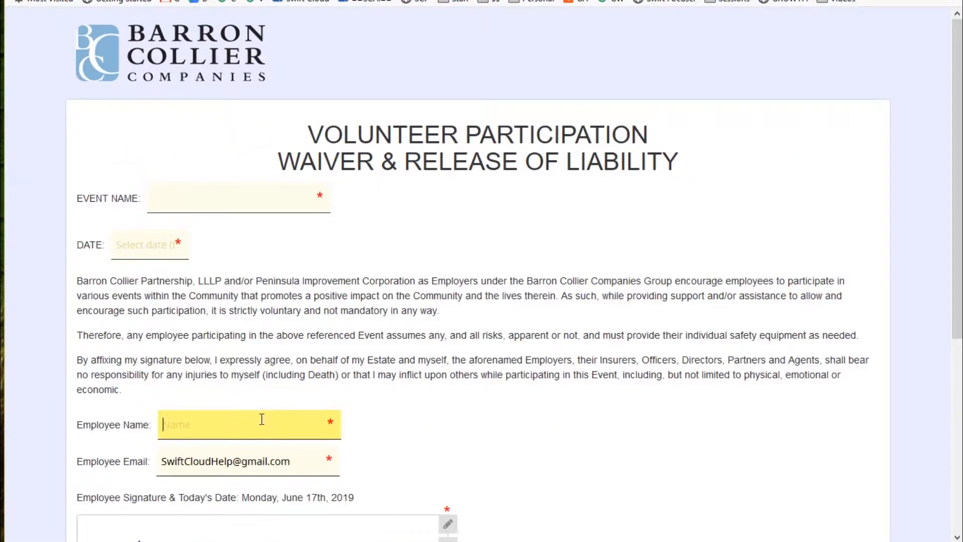
{"action": "type", "text": "John Doe"}
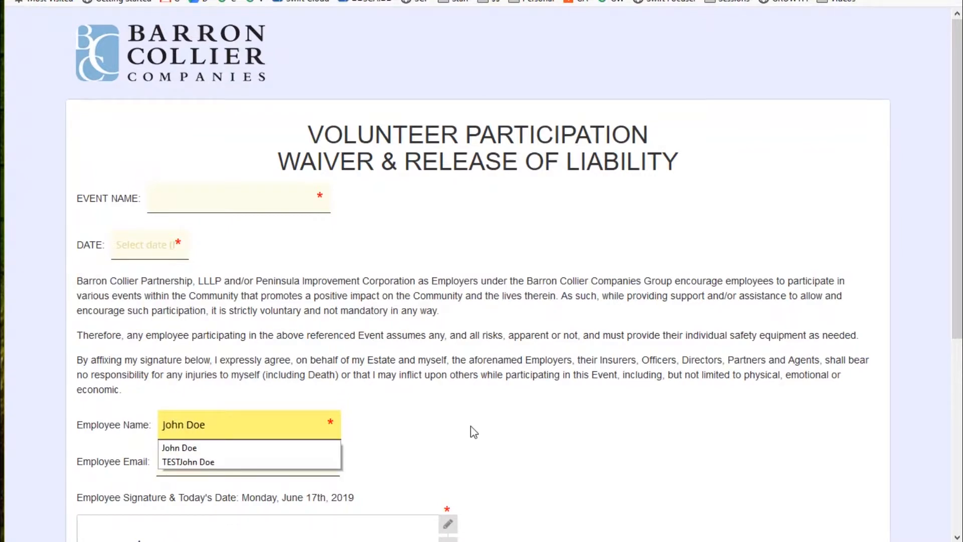
{"action": "key", "text": "Tab"}
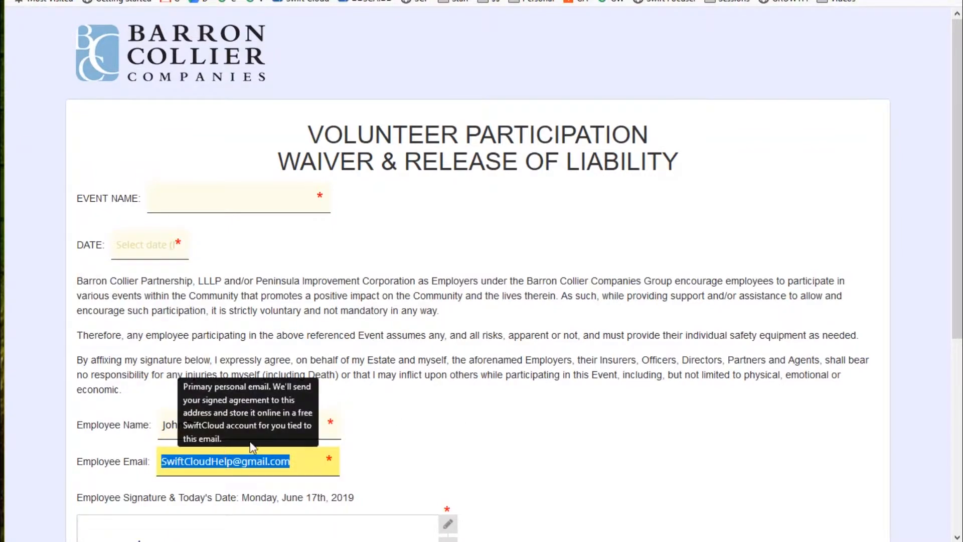
{"action": "key", "text": "Down"}
{"action": "left_click", "coordinate": [466, 434]}
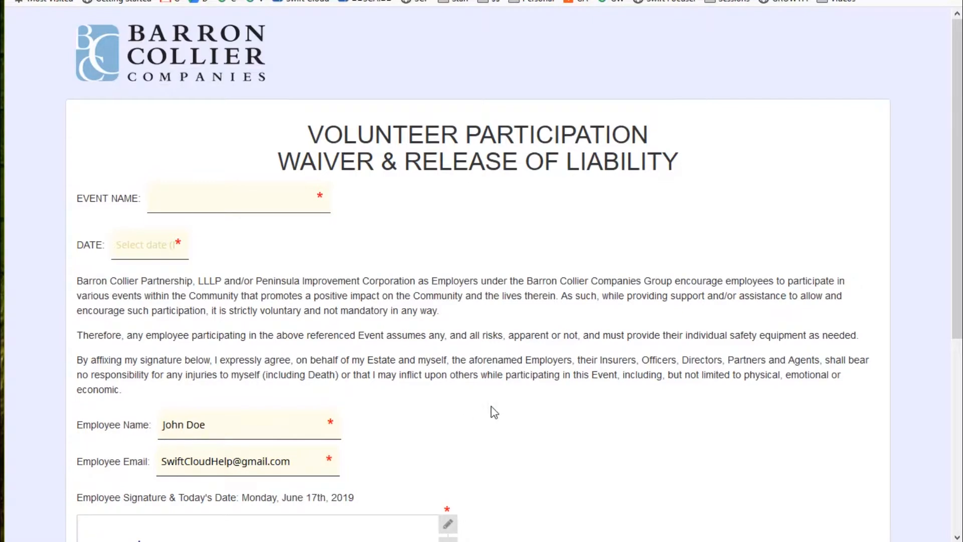
{"action": "scroll", "coordinate": [494, 412], "scroll_direction": "down", "scroll_amount": 6}
{"action": "scroll", "coordinate": [494, 409], "scroll_direction": "up", "scroll_amount": 6}
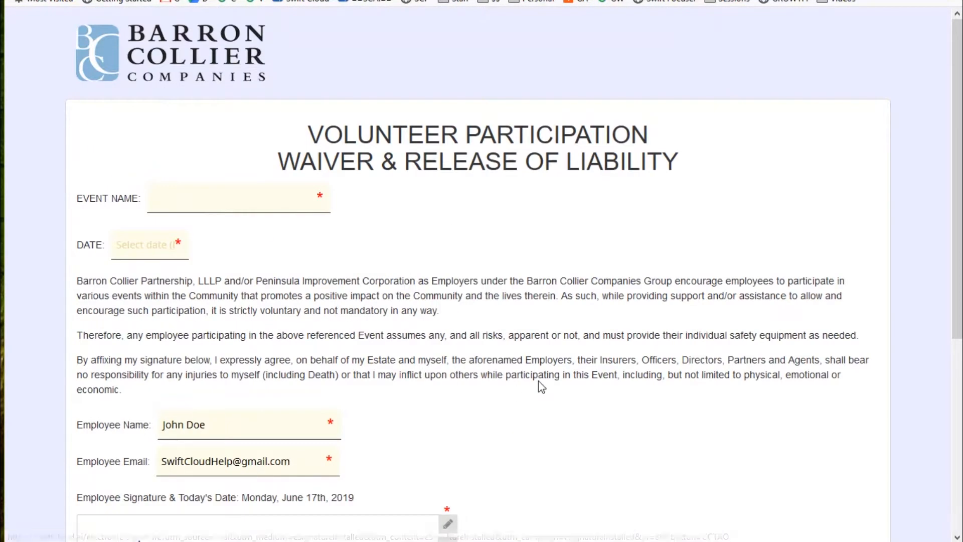
{"action": "scroll", "coordinate": [443, 312], "scroll_direction": "down", "scroll_amount": 5}
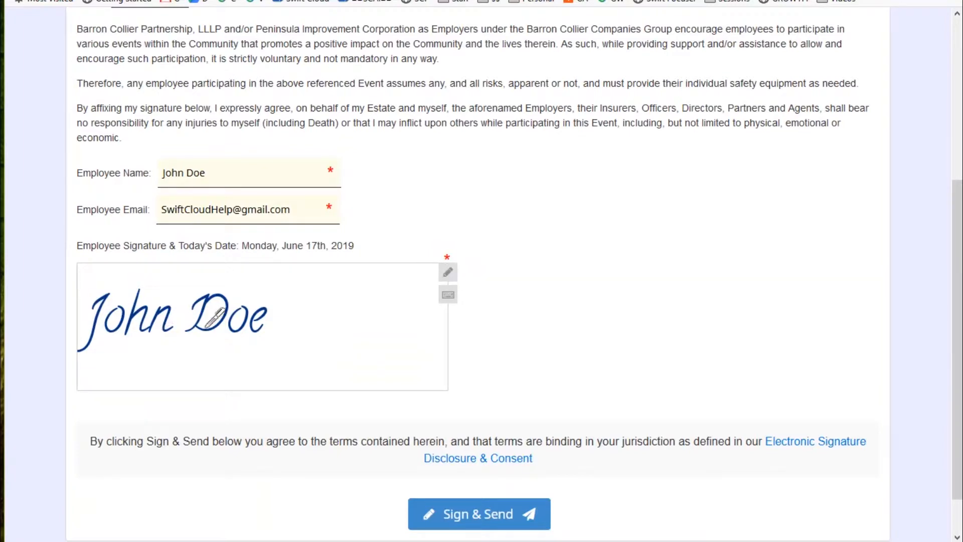
{"action": "left_click", "coordinate": [447, 272]}
{"action": "mouse_move", "coordinate": [177, 308]}
{"action": "left_mouse_down"}
{"action": "mouse_move", "coordinate": [268, 300]}
{"action": "mouse_move", "coordinate": [326, 360]}
{"action": "mouse_move", "coordinate": [314, 307]}
{"action": "mouse_move", "coordinate": [406, 342]}
{"action": "left_mouse_up"}
{"action": "scroll", "coordinate": [481, 311], "scroll_direction": "up", "scroll_amount": 5}
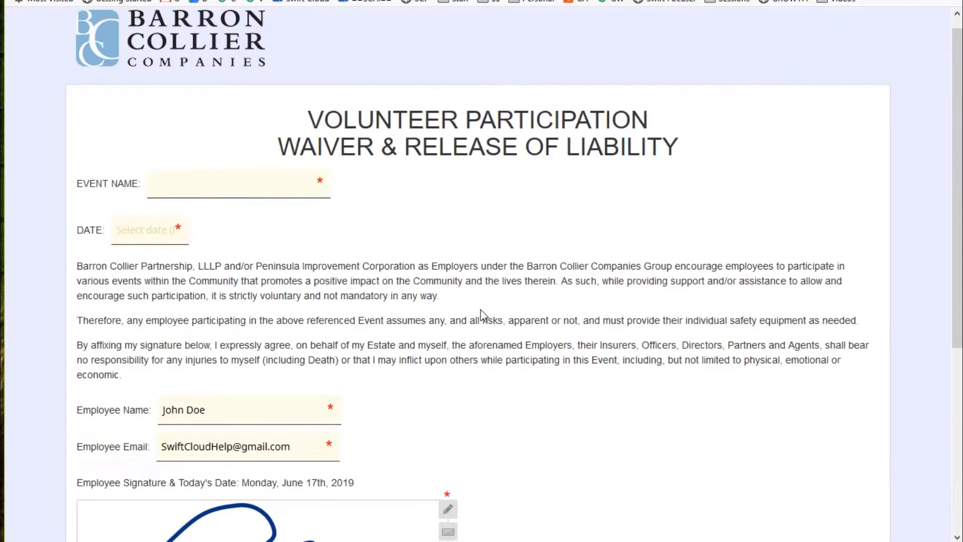
Autocomplete the event name to Company Picnic and pick 6/29/2019 as the date.
{"action": "left_click", "coordinate": [232, 192]}
{"action": "type", "text": "Comp"}
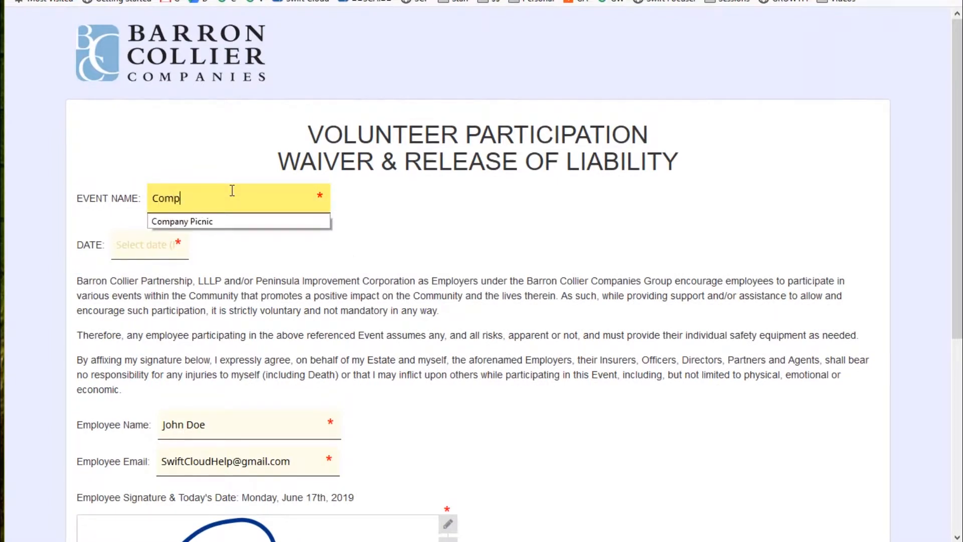
{"action": "key", "text": "Down"}
{"action": "key", "text": "Return"}
{"action": "key", "text": "Tab"}
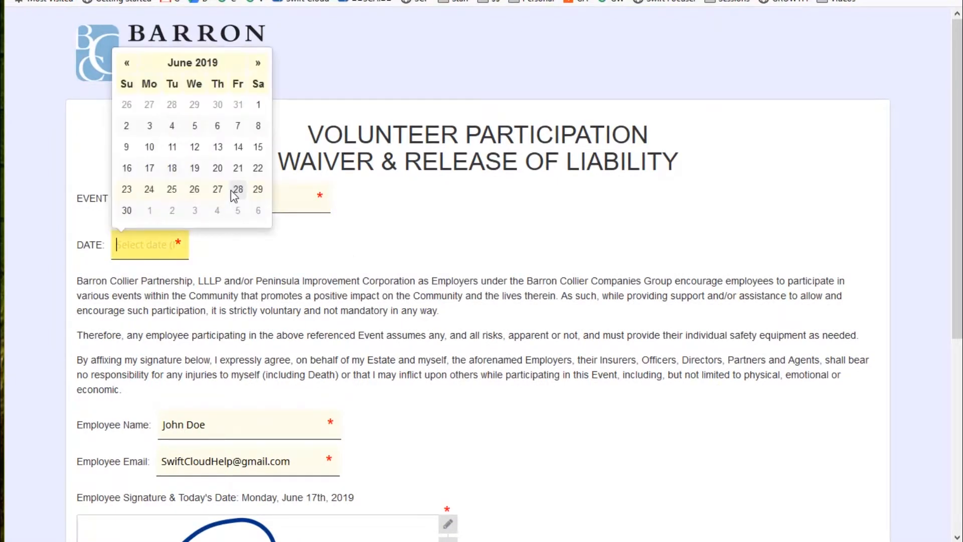
{"action": "left_click", "coordinate": [258, 187]}
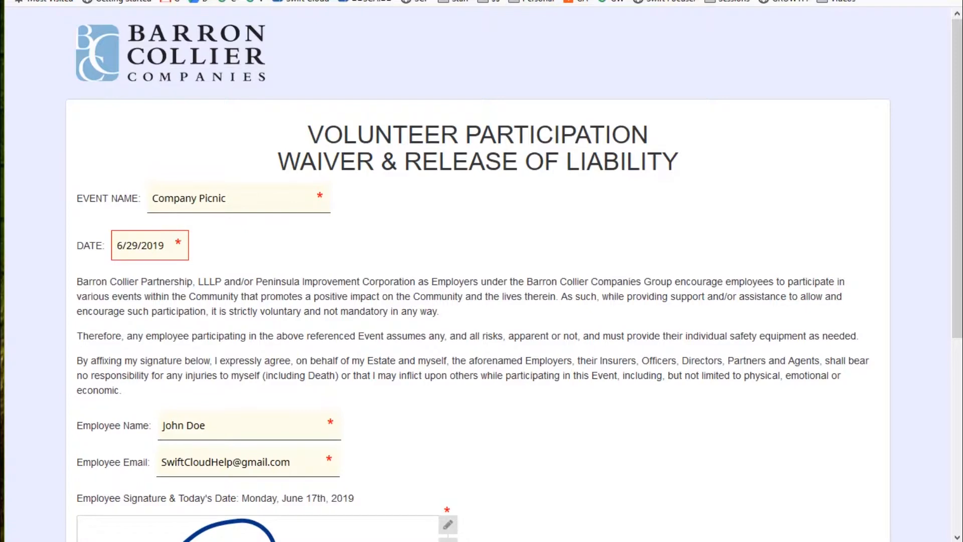
{"action": "left_click", "coordinate": [532, 0]}
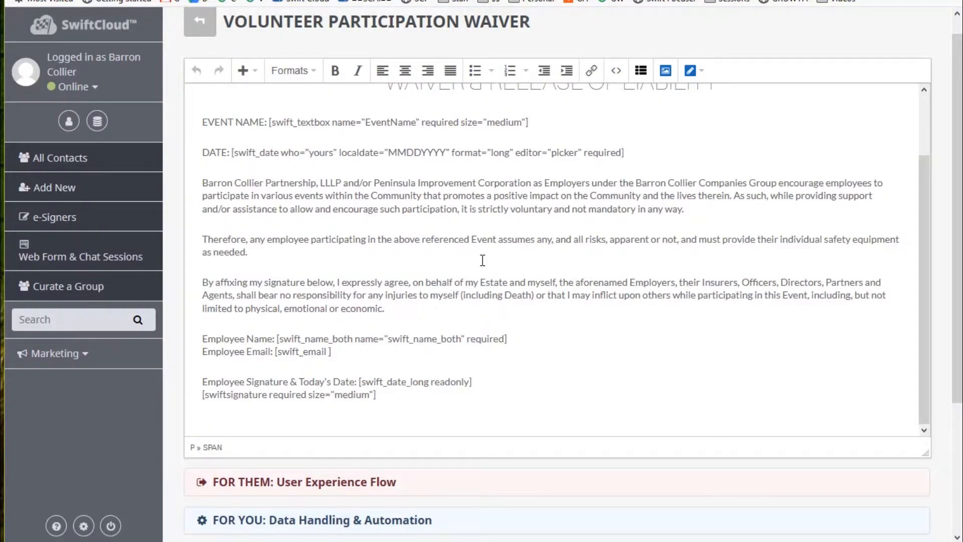
Expand 'FOR THEM: User Experience Flow' to show the barroncollier.com redirect and thank-you email.
{"action": "scroll", "coordinate": [482, 260], "scroll_direction": "up", "scroll_amount": 2}
{"action": "left_click_drag", "start_coordinate": [624, 223], "coordinate": [230, 231]}
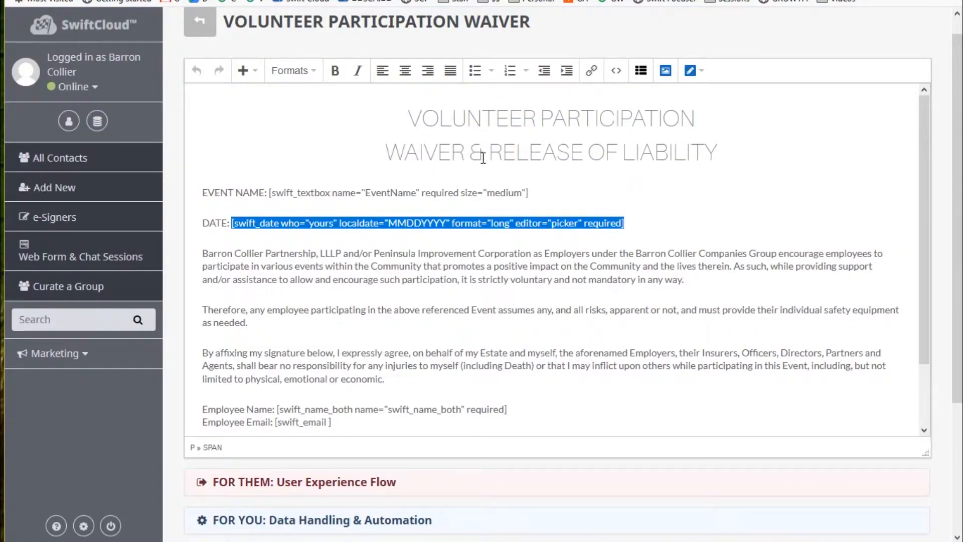
{"action": "left_click", "coordinate": [499, 394]}
{"action": "scroll", "coordinate": [649, 376], "scroll_direction": "up", "scroll_amount": 2}
{"action": "scroll", "coordinate": [652, 354], "scroll_direction": "down", "scroll_amount": 2}
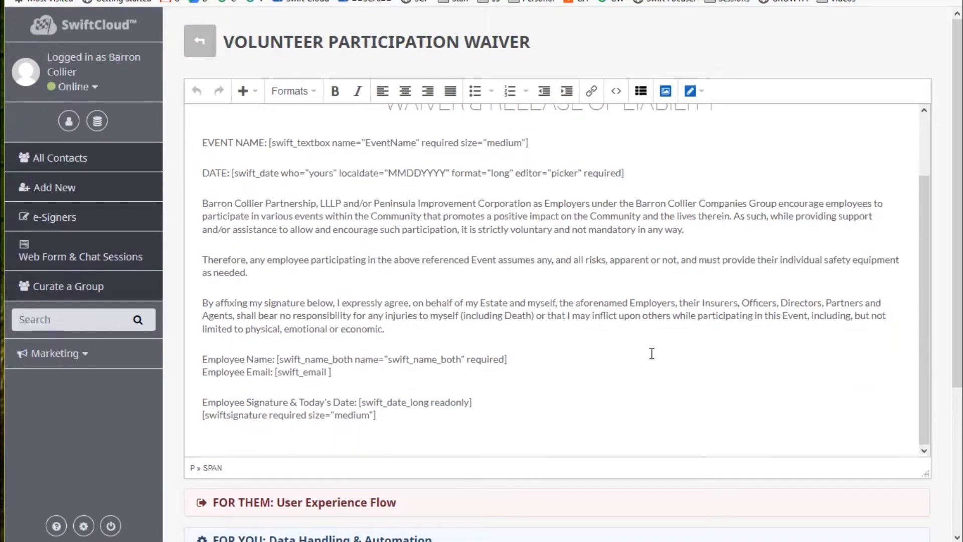
{"action": "scroll", "coordinate": [596, 331], "scroll_direction": "down", "scroll_amount": 3}
{"action": "left_click", "coordinate": [311, 312]}
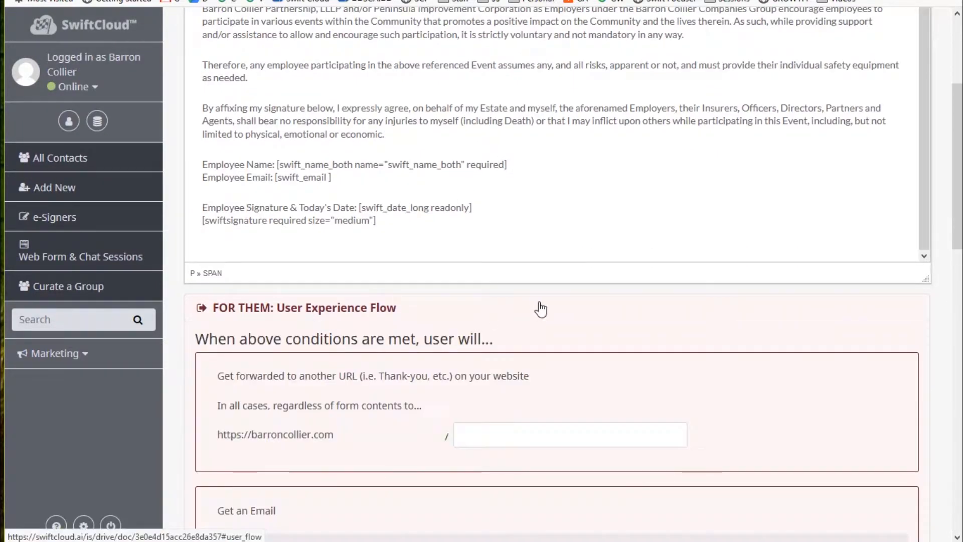
{"action": "scroll", "coordinate": [504, 245], "scroll_direction": "down", "scroll_amount": 4}
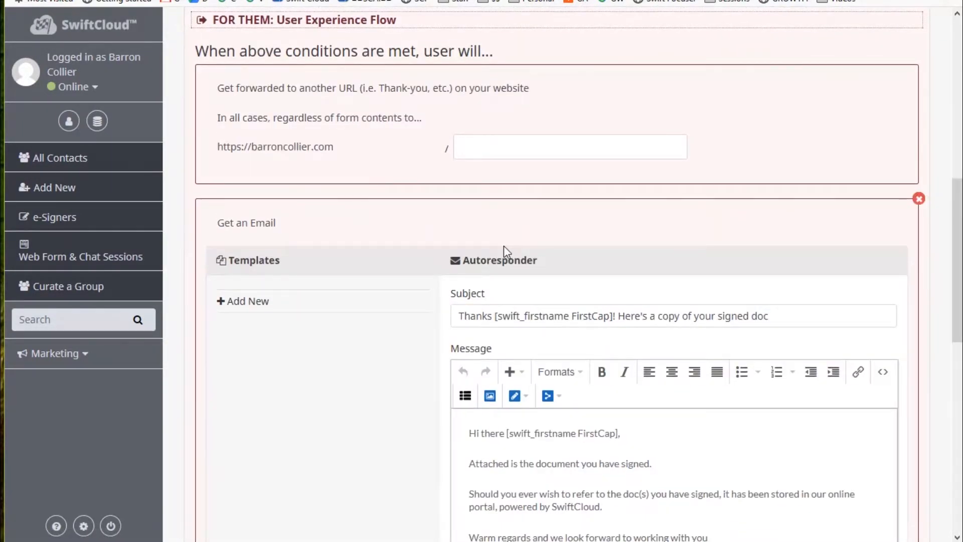
{"action": "scroll", "coordinate": [503, 245], "scroll_direction": "up", "scroll_amount": 2}
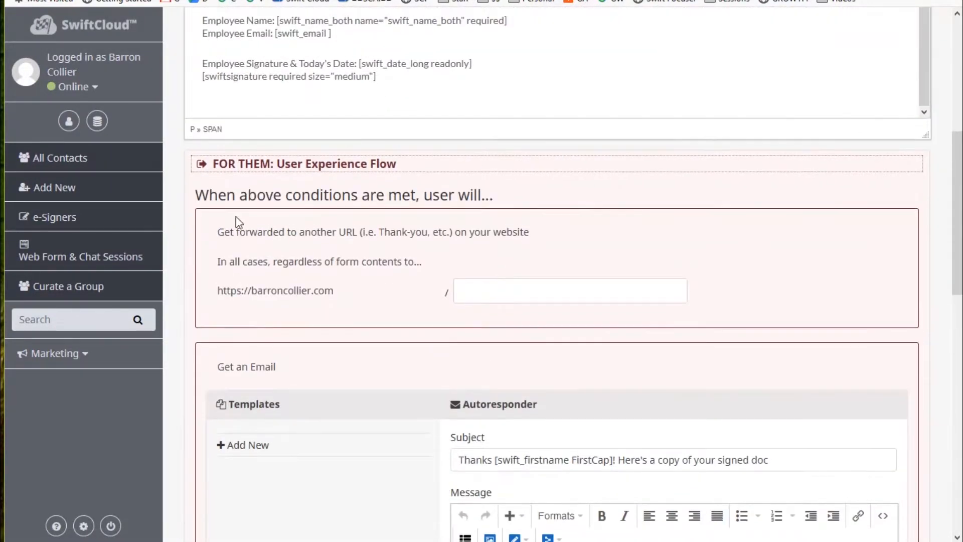
List the six post-signing actions available once the waiver's conditions are met.
{"action": "left_click", "coordinate": [372, 235]}
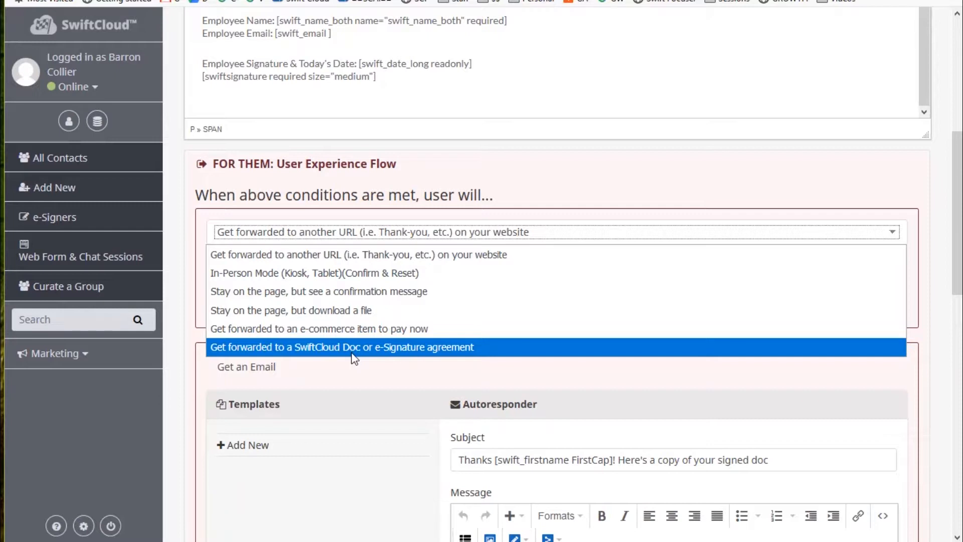
Keep 'Get forwarded to another URL' as the post-signing action and preview the signing page.
{"action": "left_click", "coordinate": [582, 66]}
{"action": "scroll", "coordinate": [608, 66], "scroll_direction": "up", "scroll_amount": 2}
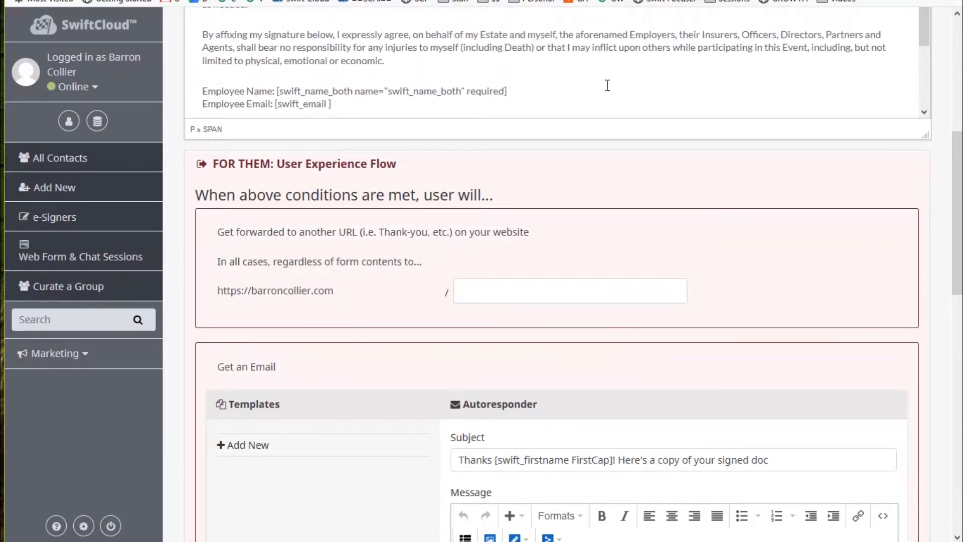
{"action": "scroll", "coordinate": [608, 67], "scroll_direction": "down", "scroll_amount": 2}
{"action": "left_click_drag", "start_coordinate": [959, 140], "coordinate": [958, 29]}
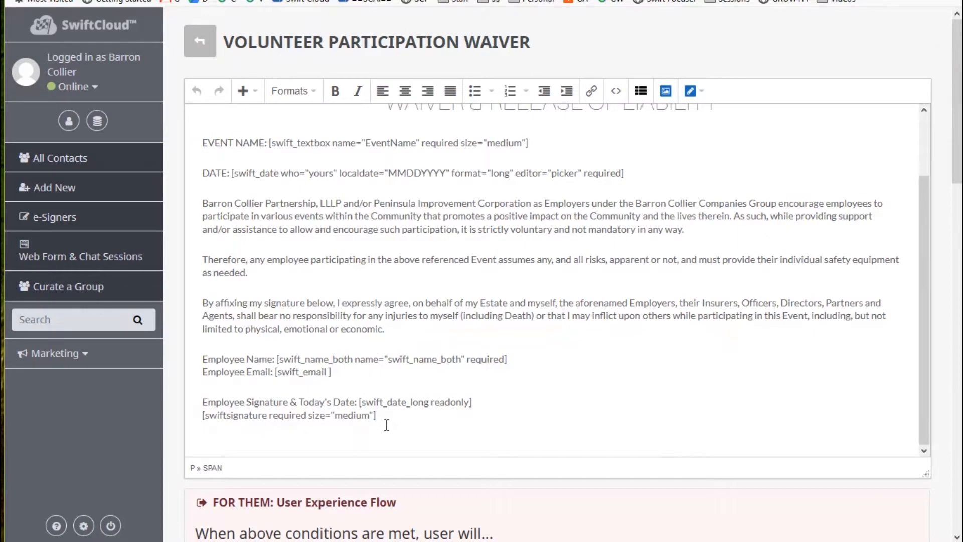
{"action": "left_click_drag", "start_coordinate": [383, 420], "coordinate": [145, 402]}
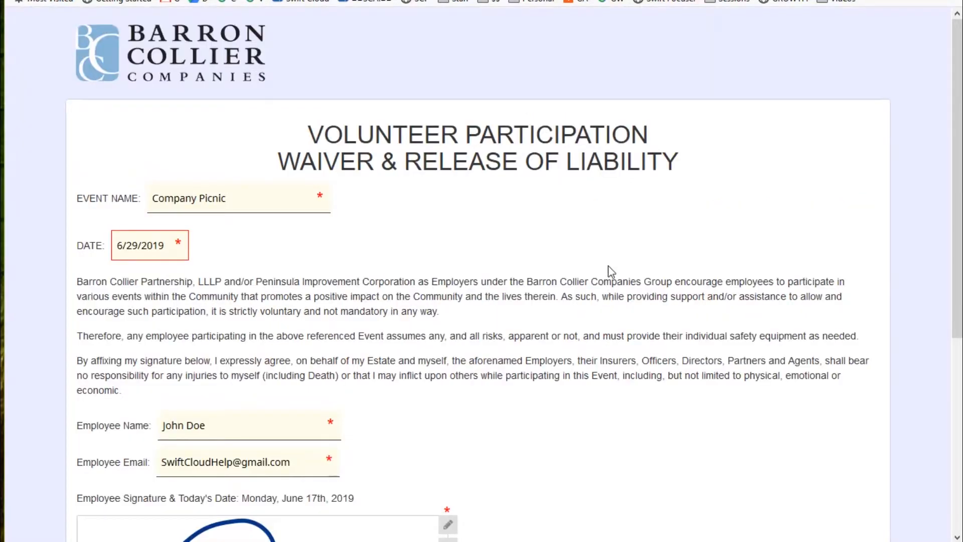
{"action": "scroll", "coordinate": [610, 266], "scroll_direction": "down", "scroll_amount": 6}
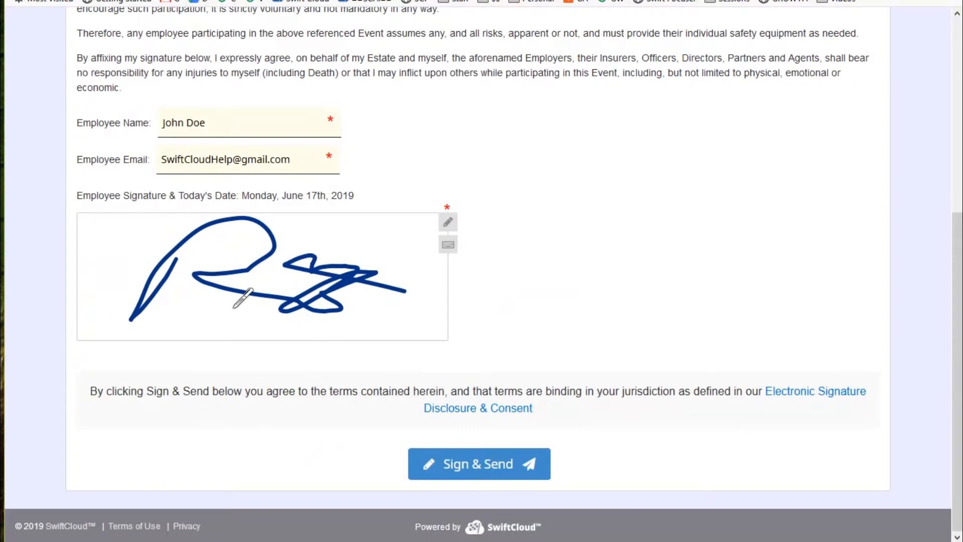
Check the consent paragraph and the Electronic Signature Disclosure on the signing page.
{"action": "left_click_drag", "start_coordinate": [610, 412], "coordinate": [45, 384]}
{"action": "left_click", "coordinate": [569, 406]}
{"action": "left_click", "coordinate": [530, 410]}
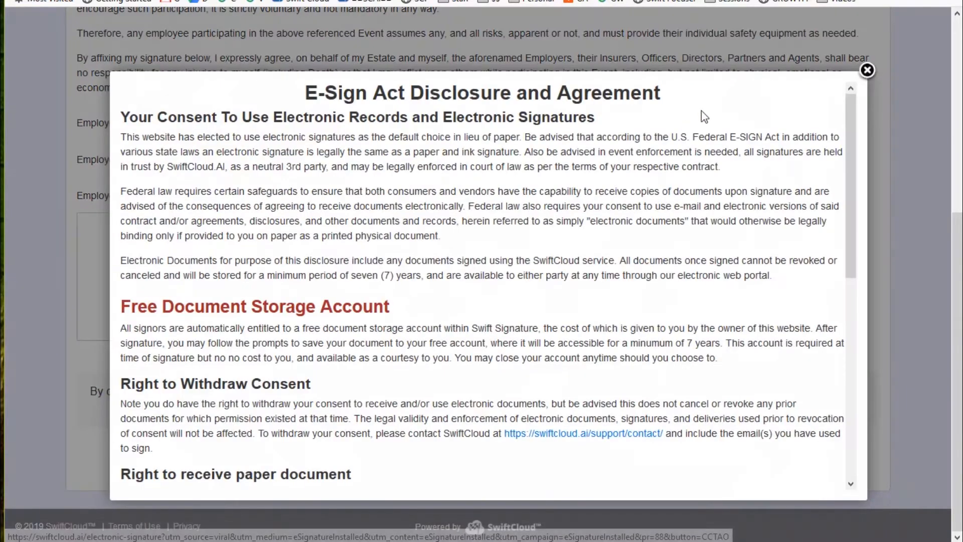
{"action": "left_click", "coordinate": [868, 76]}
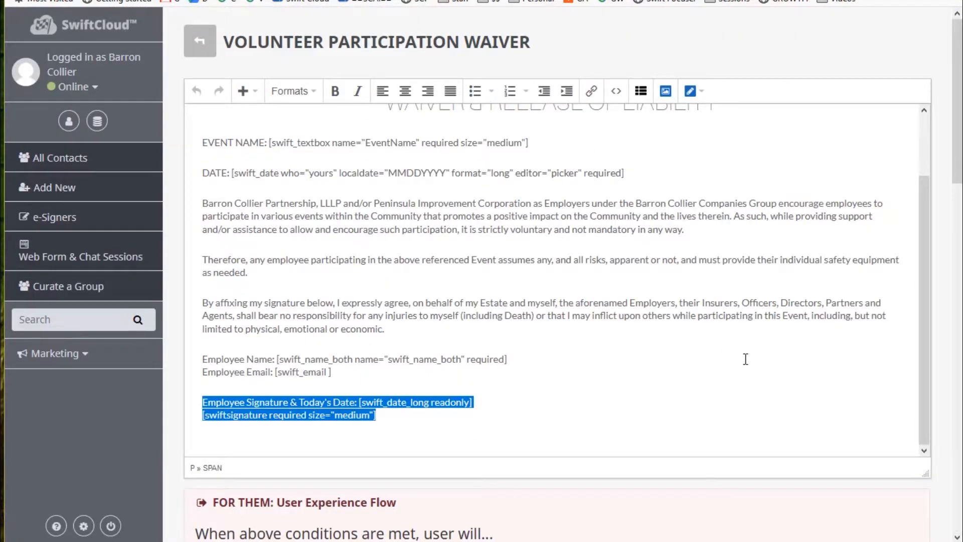
Keep 'Get an Email' as the follow-up action after signing.
{"action": "left_click_drag", "start_coordinate": [957, 83], "coordinate": [954, 464]}
{"action": "scroll", "coordinate": [839, 281], "scroll_direction": "up", "scroll_amount": 2}
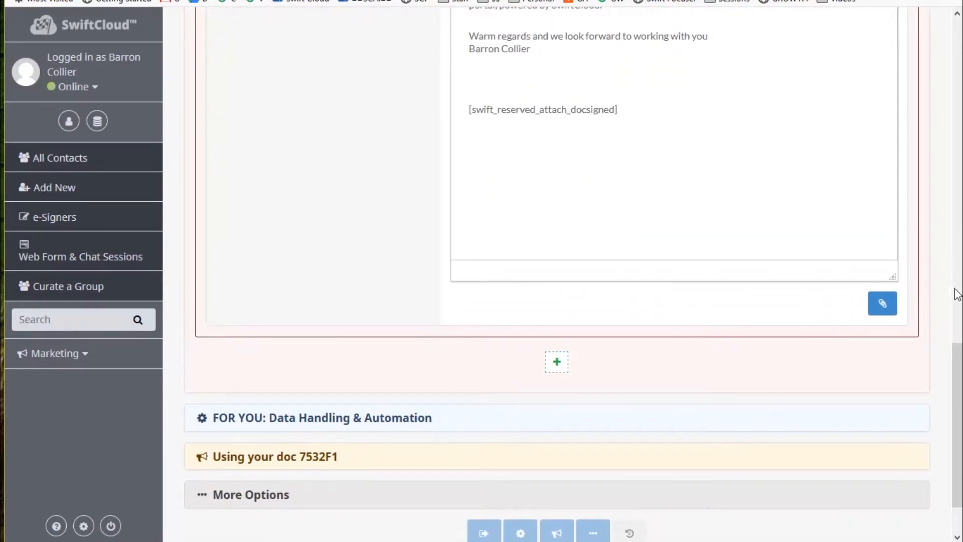
{"action": "scroll", "coordinate": [958, 349], "scroll_direction": "up", "scroll_amount": 1}
{"action": "scroll", "coordinate": [957, 350], "scroll_direction": "up", "scroll_amount": 8}
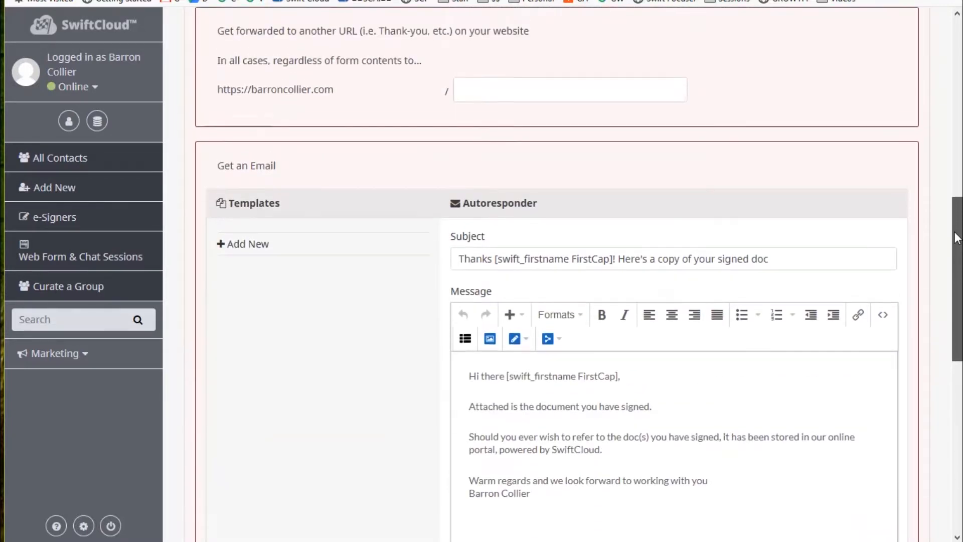
{"action": "left_click", "coordinate": [458, 179]}
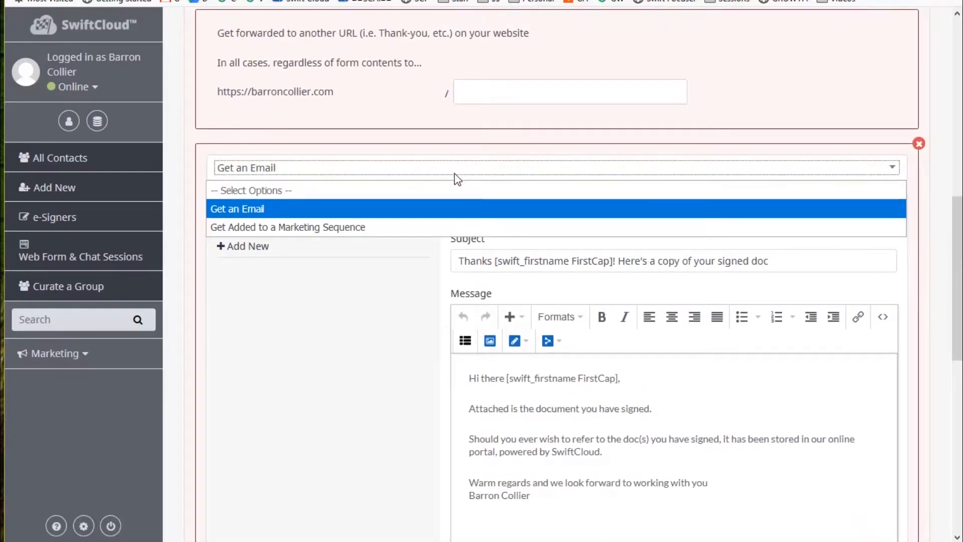
{"action": "left_click", "coordinate": [458, 179]}
Select the [swift_reserved_attach_docsigned] tag in the autoresponder message.
{"action": "scroll", "coordinate": [765, 479], "scroll_direction": "down", "scroll_amount": 1}
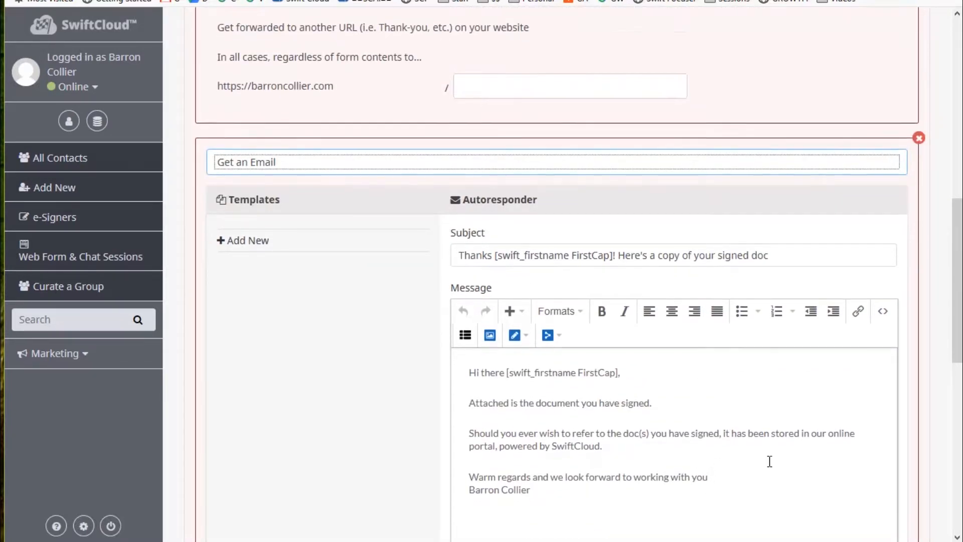
{"action": "scroll", "coordinate": [770, 461], "scroll_direction": "down", "scroll_amount": 1}
{"action": "left_click", "coordinate": [647, 486]}
{"action": "left_click_drag", "start_coordinate": [647, 486], "coordinate": [470, 484]}
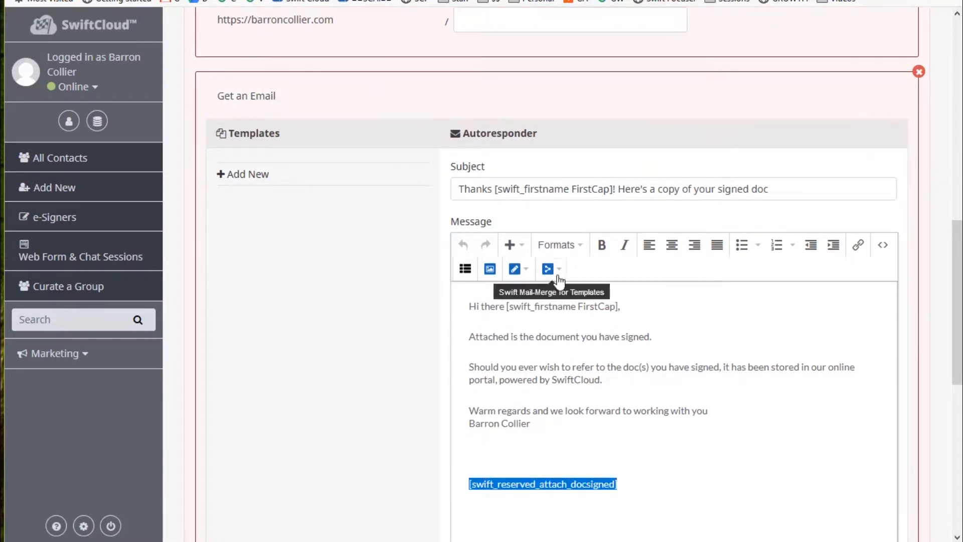
Insert the Mail-Merge 'Attachment: Doc Signed' field into the thank-you email.
{"action": "left_click", "coordinate": [557, 276]}
{"action": "mouse_move", "coordinate": [587, 321]}
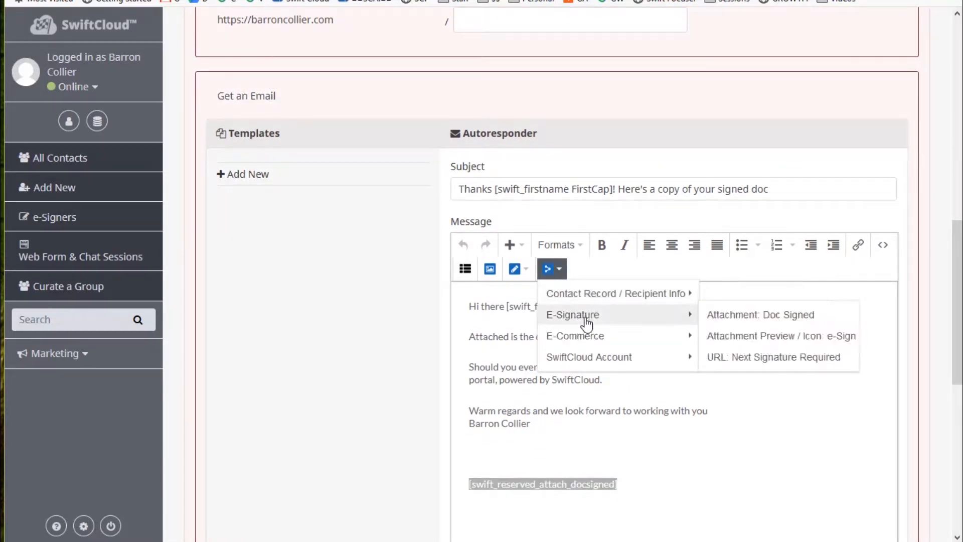
{"action": "left_click", "coordinate": [762, 317]}
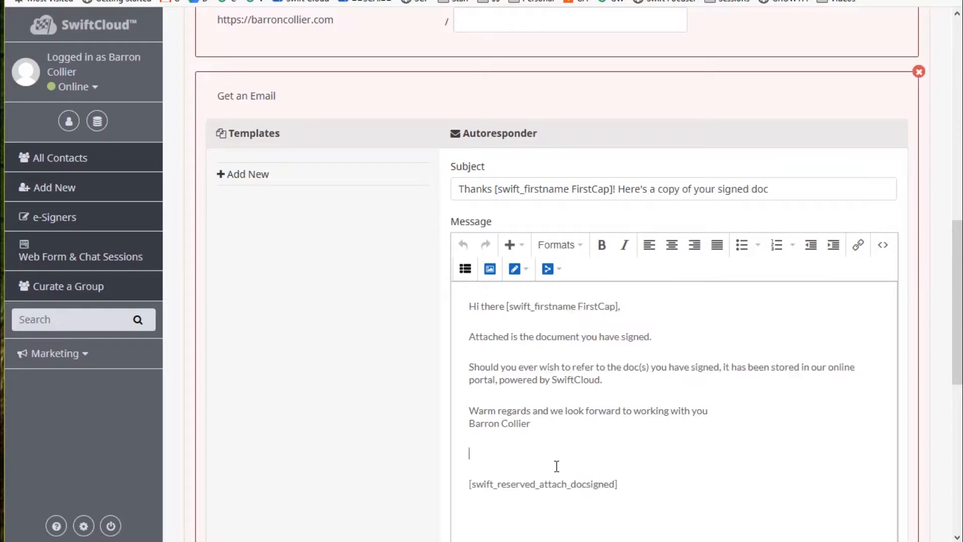
{"action": "left_click", "coordinate": [552, 269]}
{"action": "mouse_move", "coordinate": [600, 317]}
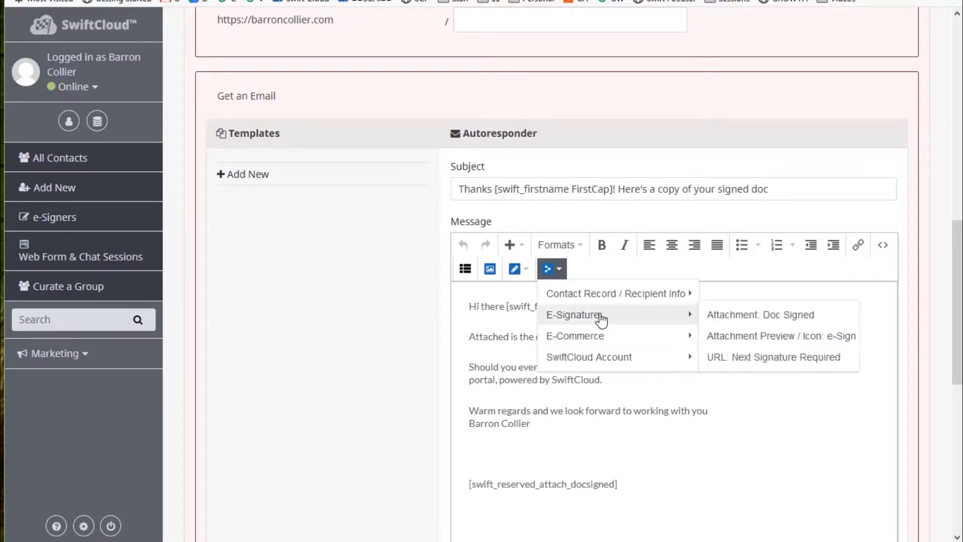
{"action": "left_click", "coordinate": [726, 320]}
Delete the duplicate attachment tag line, leaving one copy under the sign-off.
{"action": "left_click_drag", "start_coordinate": [654, 456], "coordinate": [458, 450]}
{"action": "key", "text": "BackSpace"}
{"action": "key", "text": "BackSpace"}
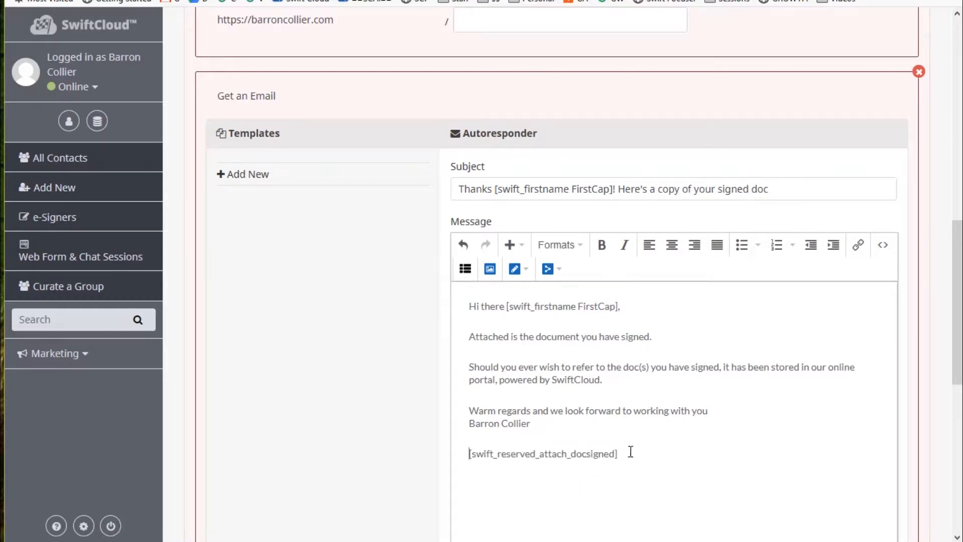
{"action": "left_click_drag", "start_coordinate": [616, 451], "coordinate": [445, 452]}
{"action": "scroll", "coordinate": [742, 436], "scroll_direction": "down", "scroll_amount": 1}
{"action": "scroll", "coordinate": [741, 434], "scroll_direction": "down", "scroll_amount": 4}
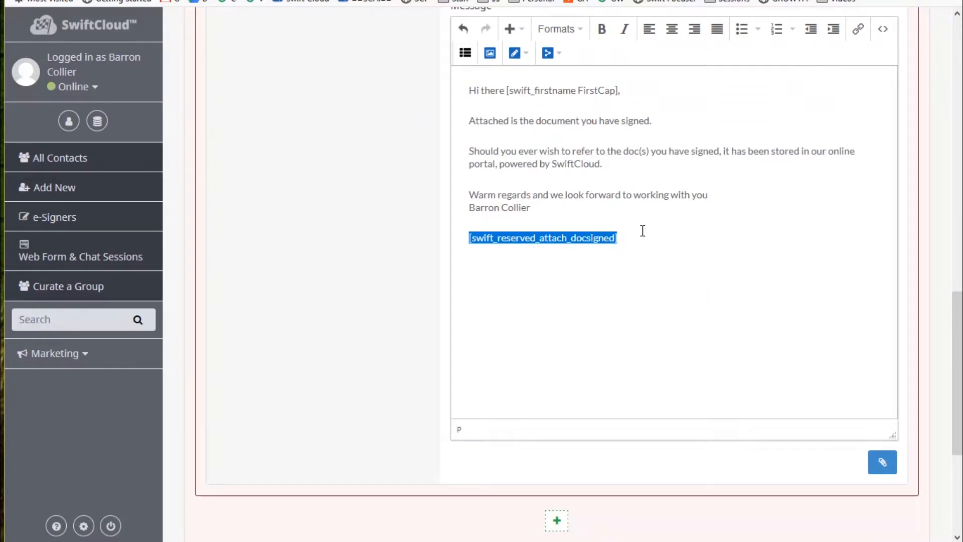
{"action": "left_click_drag", "start_coordinate": [616, 90], "coordinate": [505, 96]}
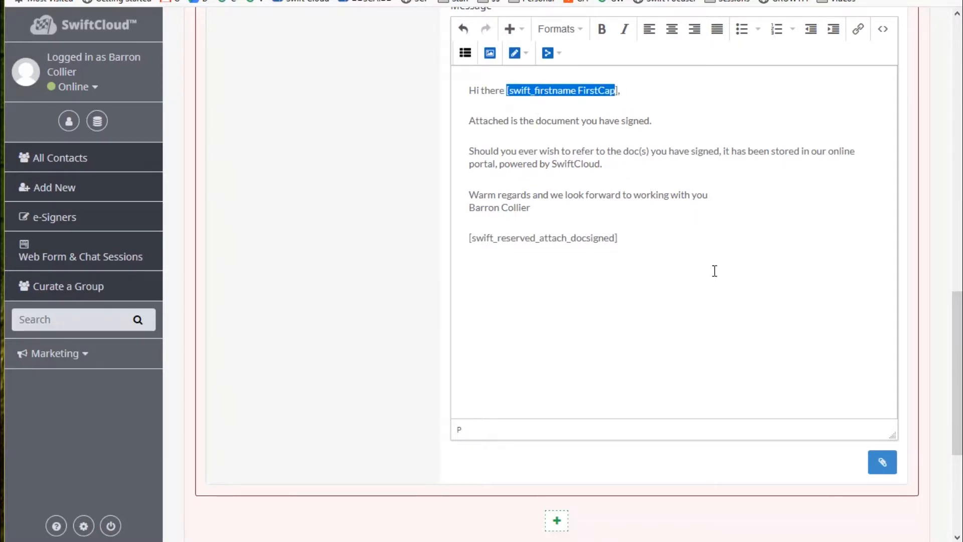
{"action": "scroll", "coordinate": [713, 271], "scroll_direction": "up", "scroll_amount": 20}
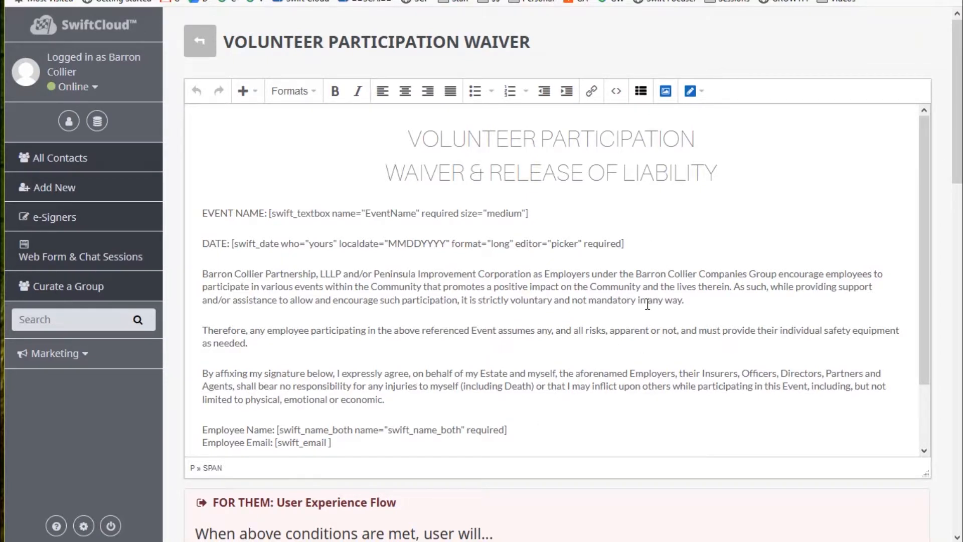
{"action": "scroll", "coordinate": [666, 335], "scroll_direction": "down", "scroll_amount": 3}
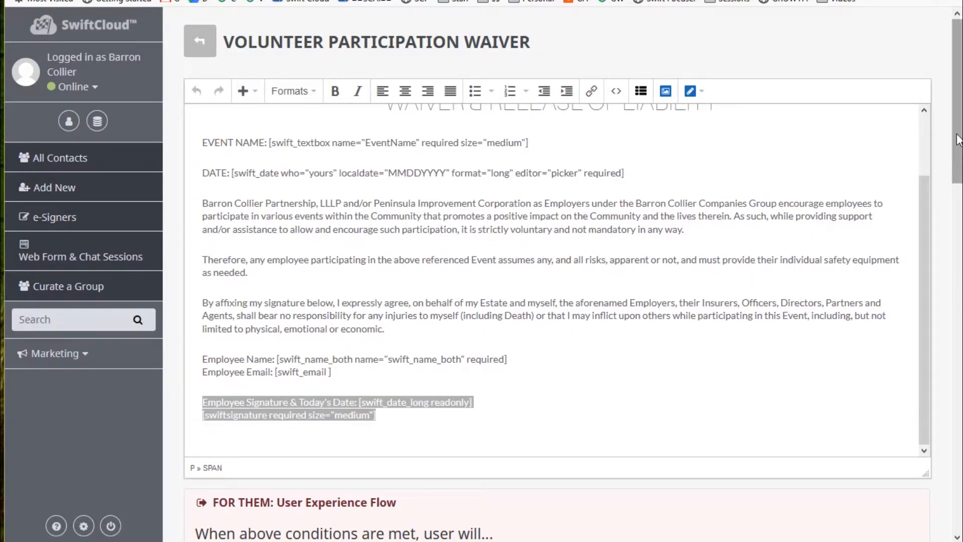
{"action": "left_click_drag", "start_coordinate": [958, 140], "coordinate": [958, 341]}
{"action": "left_click", "coordinate": [621, 311]}
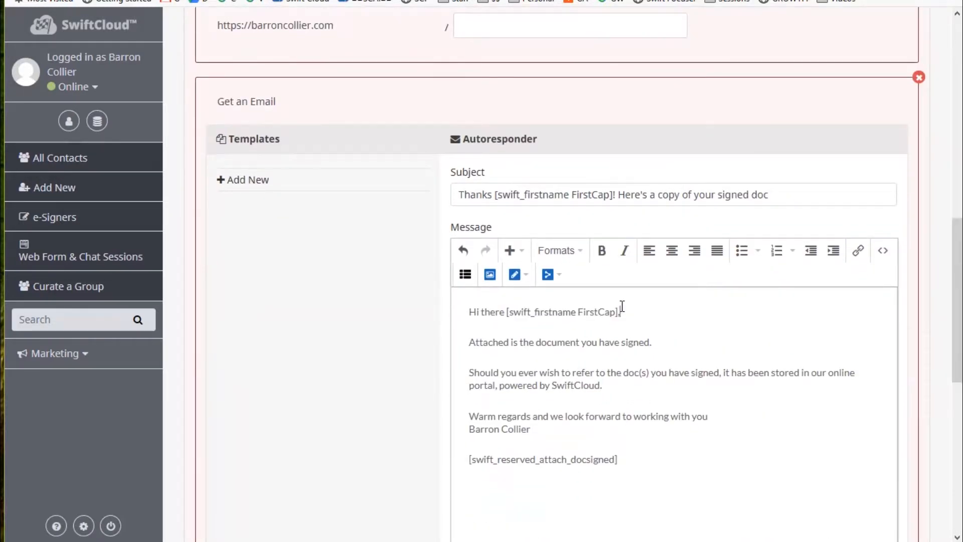
{"action": "left_click_drag", "start_coordinate": [622, 309], "coordinate": [504, 319]}
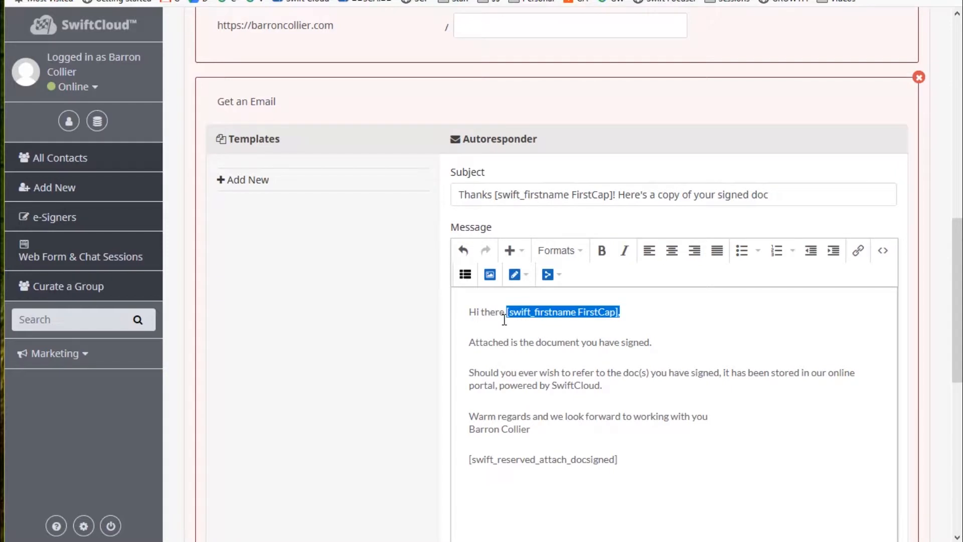
{"action": "left_click", "coordinate": [622, 311]}
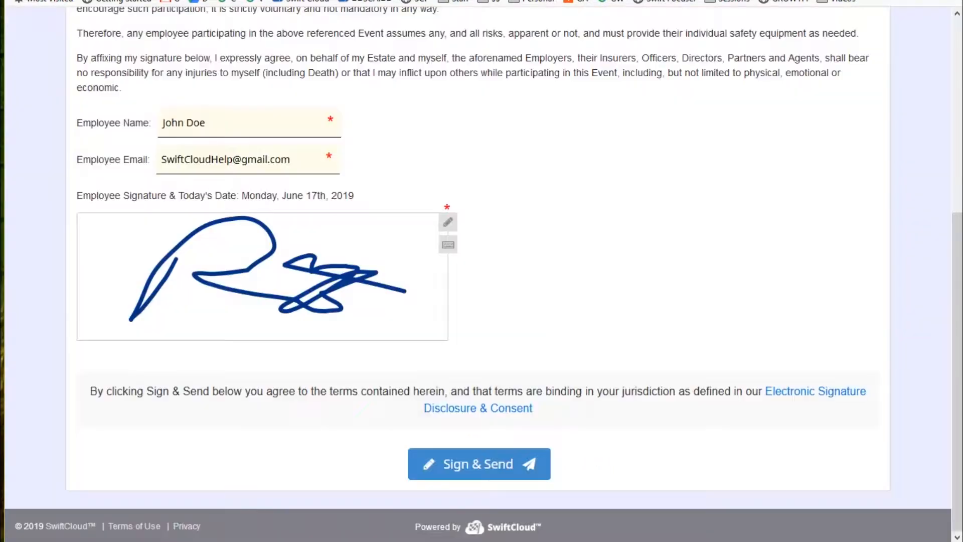
{"action": "scroll", "coordinate": [486, 138], "scroll_direction": "up", "scroll_amount": 6}
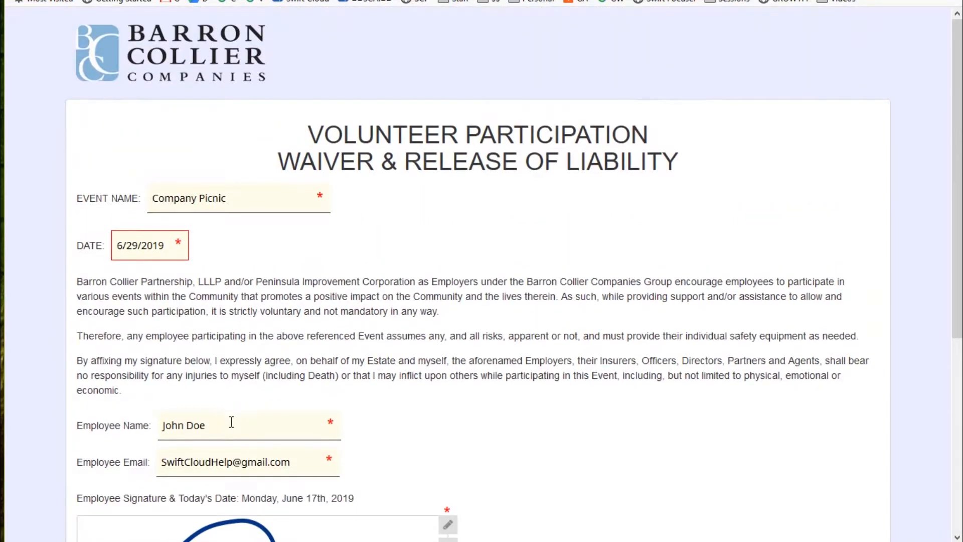
{"action": "triple_click", "coordinate": [231, 423]}
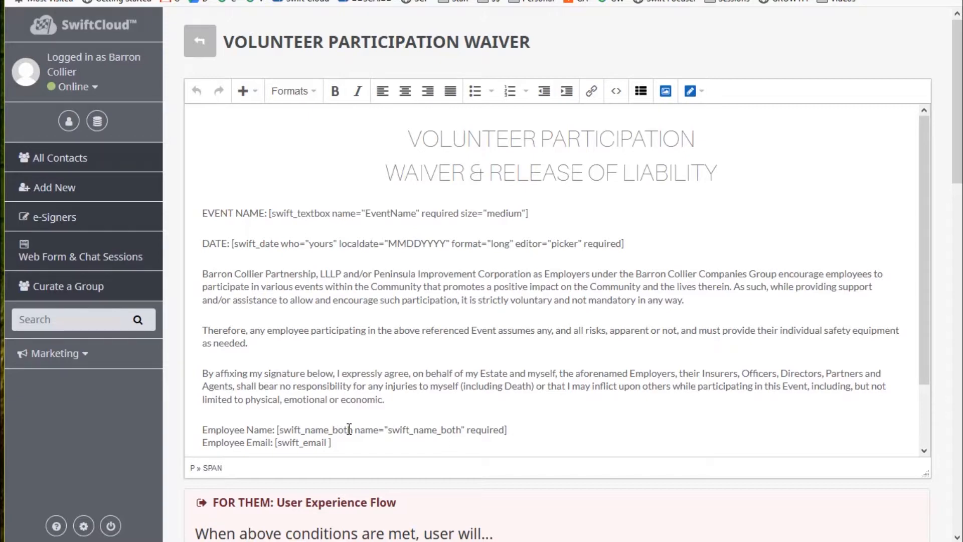
{"action": "left_click_drag", "start_coordinate": [352, 429], "coordinate": [279, 429]}
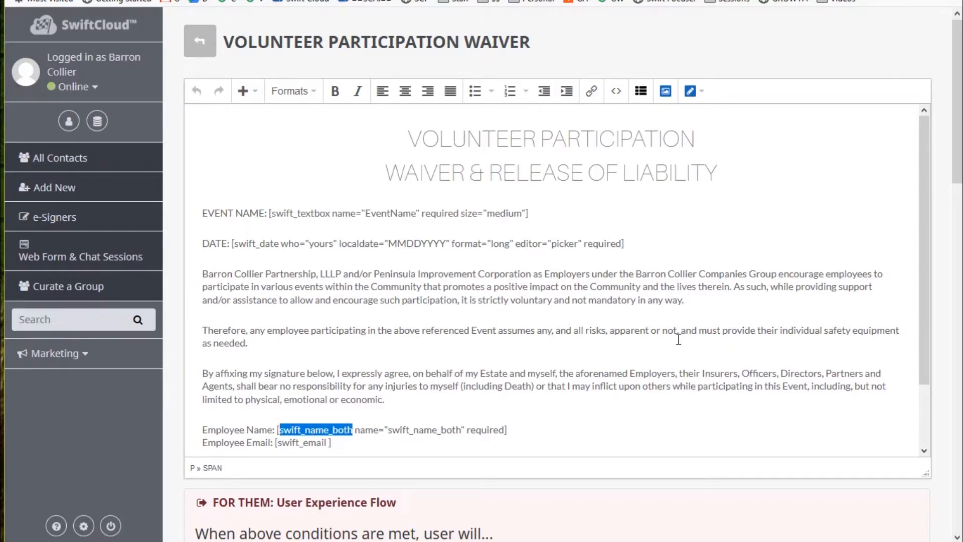
{"action": "scroll", "coordinate": [782, 328], "scroll_direction": "down", "scroll_amount": 2}
{"action": "scroll", "coordinate": [897, 326], "scroll_direction": "down", "scroll_amount": 10}
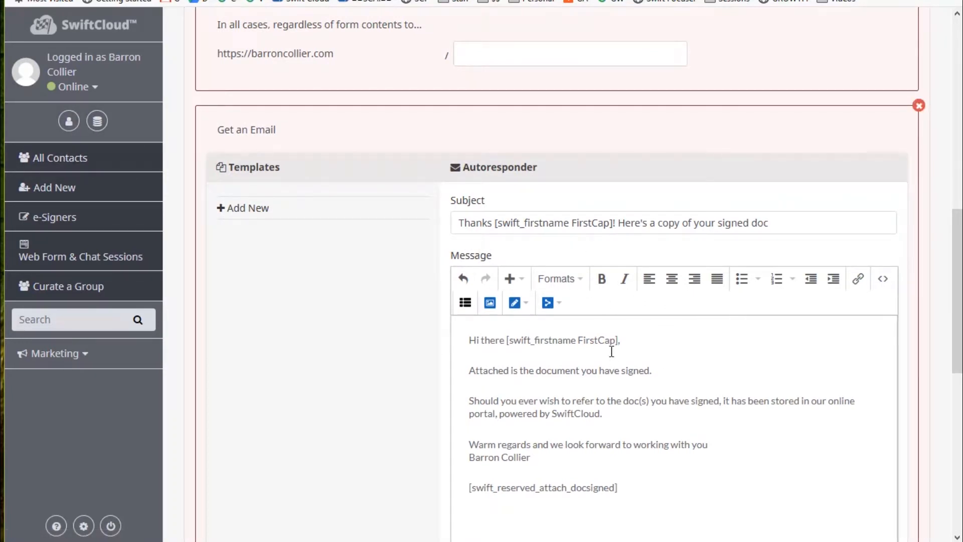
{"action": "left_click_drag", "start_coordinate": [620, 340], "coordinate": [509, 335]}
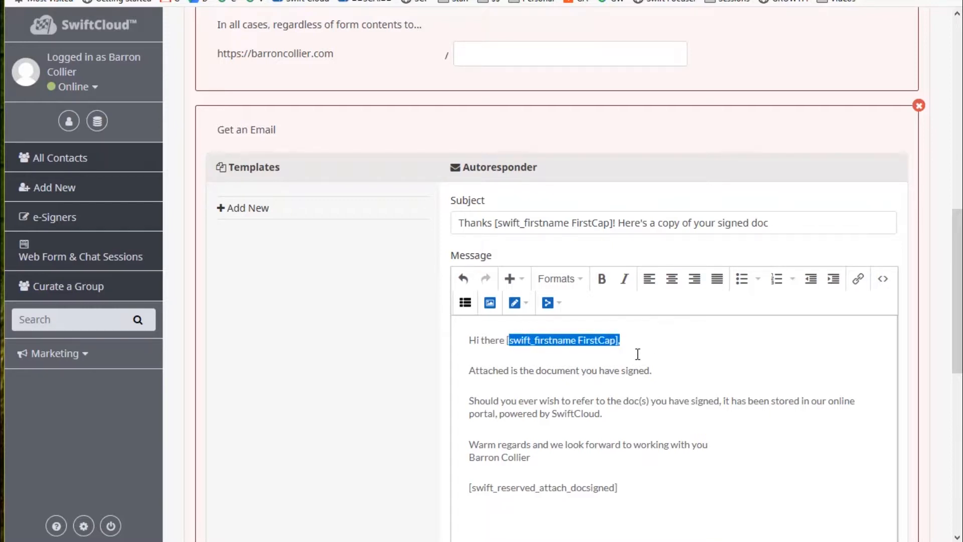
{"action": "left_click_drag", "start_coordinate": [650, 462], "coordinate": [472, 393]}
{"action": "scroll", "coordinate": [652, 427], "scroll_direction": "down", "scroll_amount": 3}
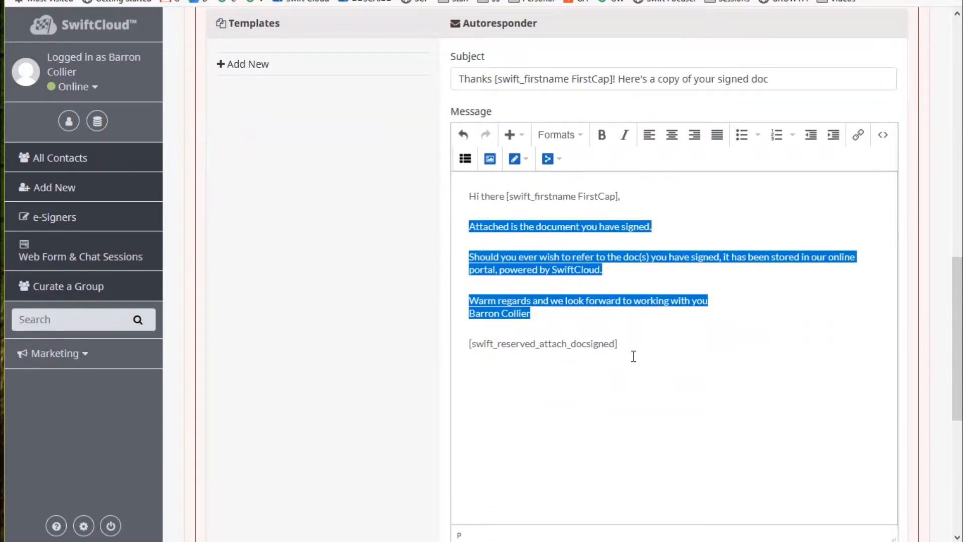
{"action": "left_click_drag", "start_coordinate": [633, 354], "coordinate": [374, 359]}
{"action": "scroll", "coordinate": [735, 408], "scroll_direction": "down", "scroll_amount": 7}
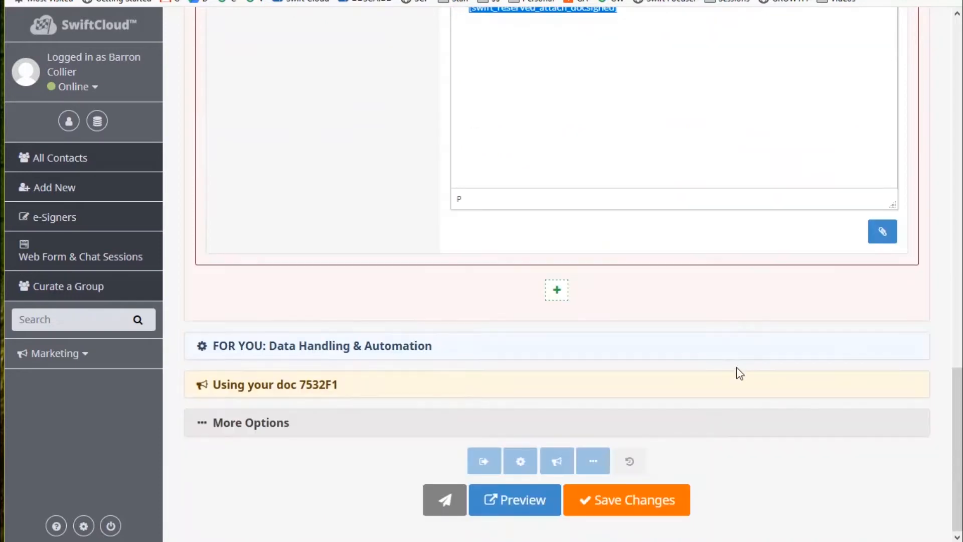
Expand the Data Handling & Automation settings showing the Email to Primary action.
{"action": "left_click", "coordinate": [355, 351]}
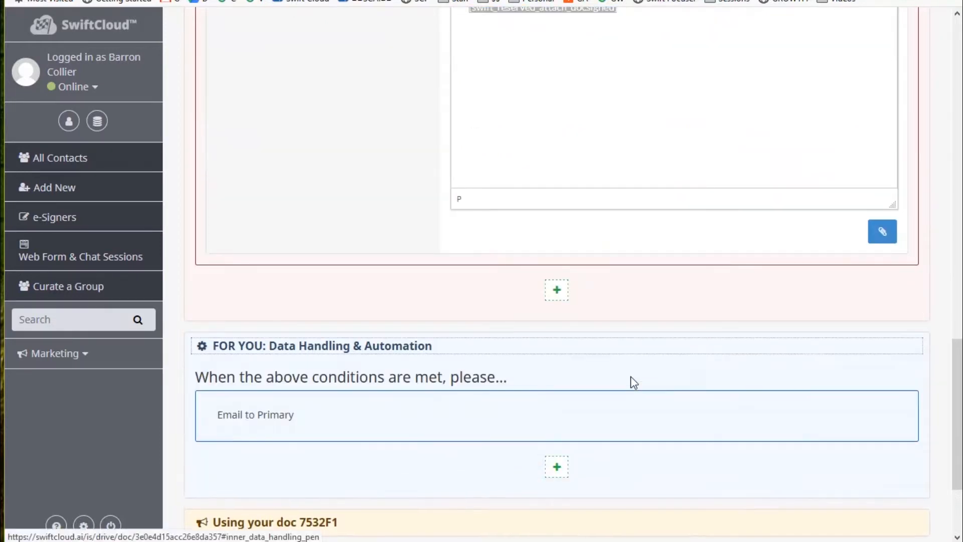
{"action": "scroll", "coordinate": [397, 330], "scroll_direction": "up", "scroll_amount": 14}
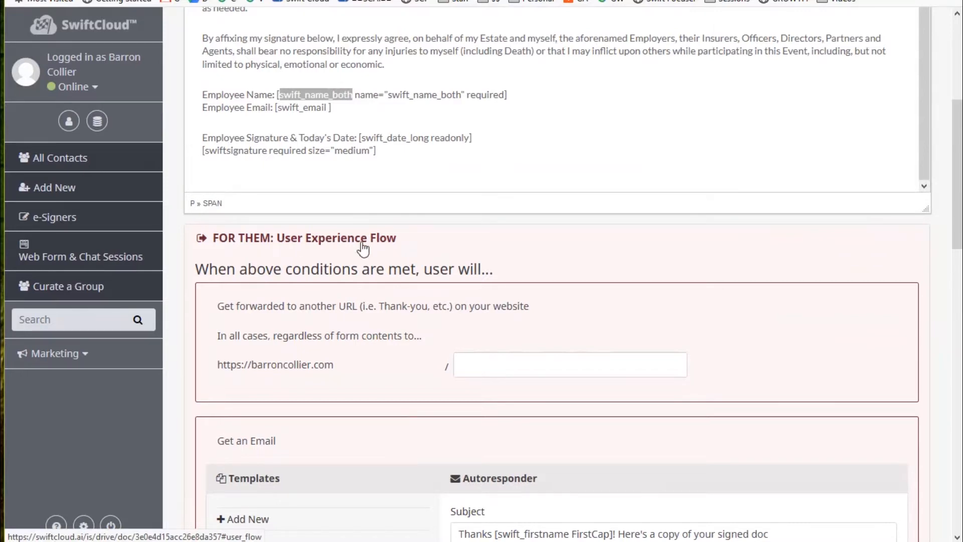
{"action": "scroll", "coordinate": [702, 284], "scroll_direction": "down", "scroll_amount": 14}
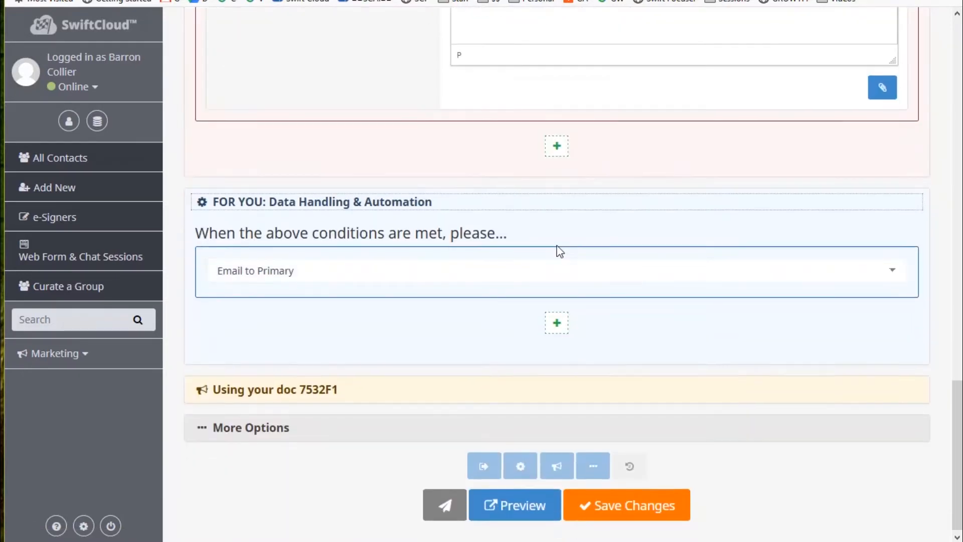
Add a 'Get Added to a Marketing Sequence' step with Option 1, then delete it.
{"action": "left_click", "coordinate": [557, 146]}
{"action": "left_click", "coordinate": [356, 160]}
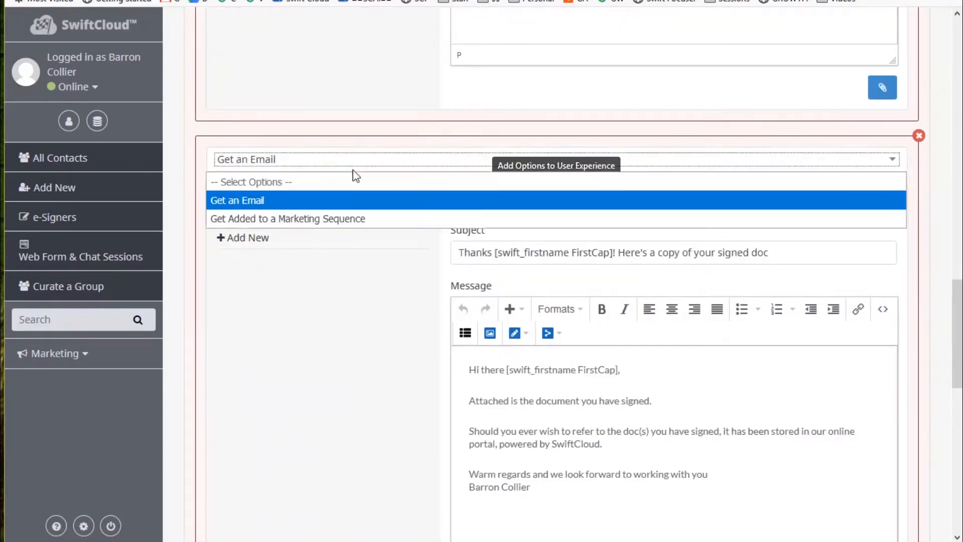
{"action": "left_click", "coordinate": [344, 220]}
{"action": "left_click", "coordinate": [355, 203]}
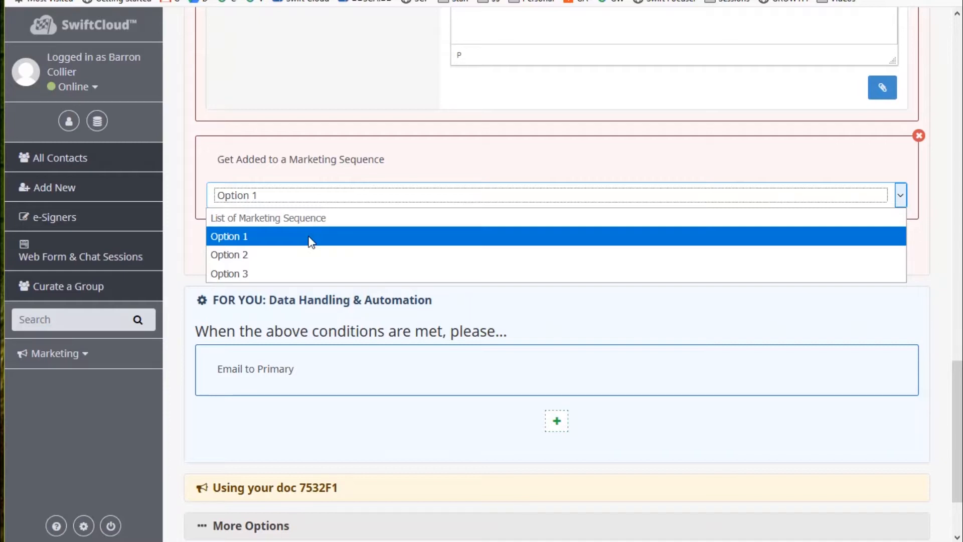
{"action": "left_click", "coordinate": [342, 203]}
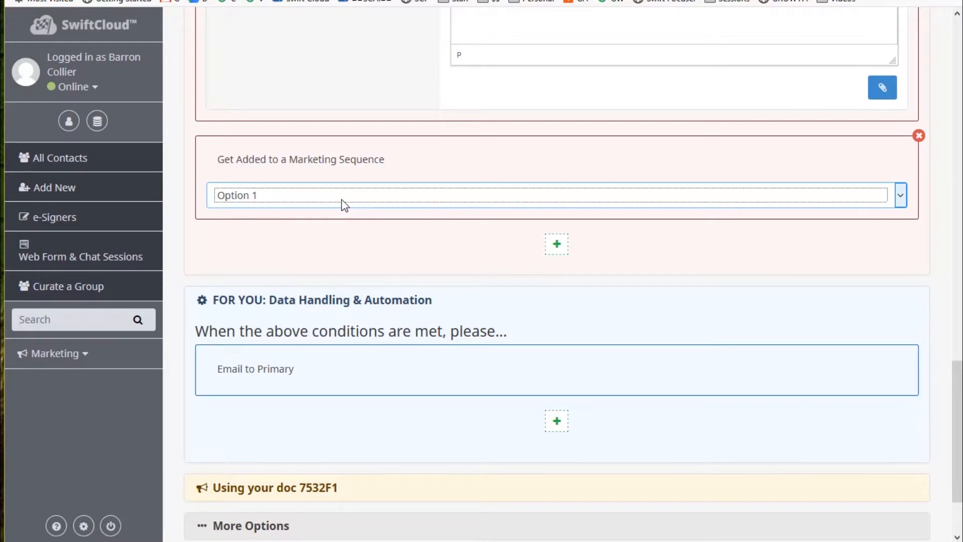
{"action": "left_click", "coordinate": [918, 136]}
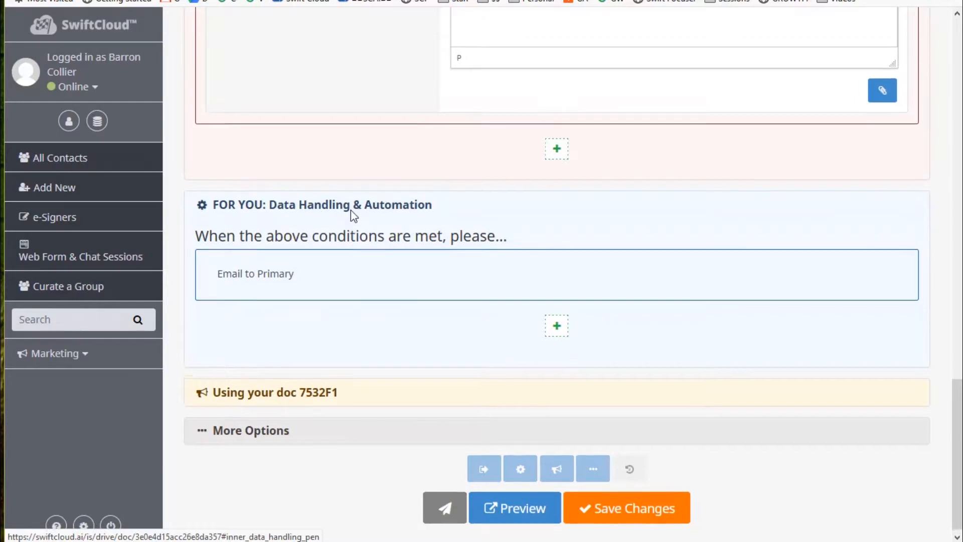
Collapse the signer flow settings and add an 'Email To...' data handling action.
{"action": "scroll", "coordinate": [356, 220], "scroll_direction": "up", "scroll_amount": 10}
{"action": "left_click", "coordinate": [372, 167]}
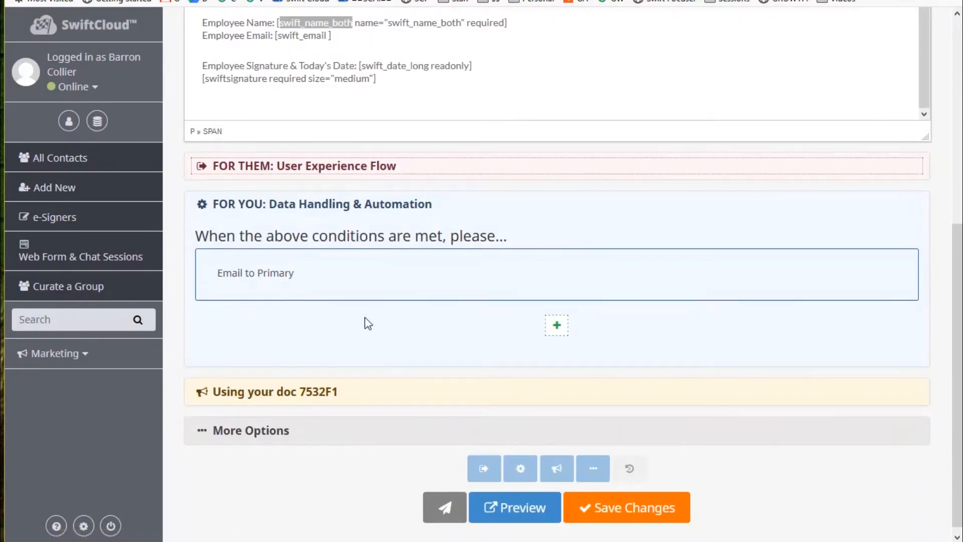
{"action": "left_click", "coordinate": [556, 318]}
{"action": "left_click", "coordinate": [286, 333]}
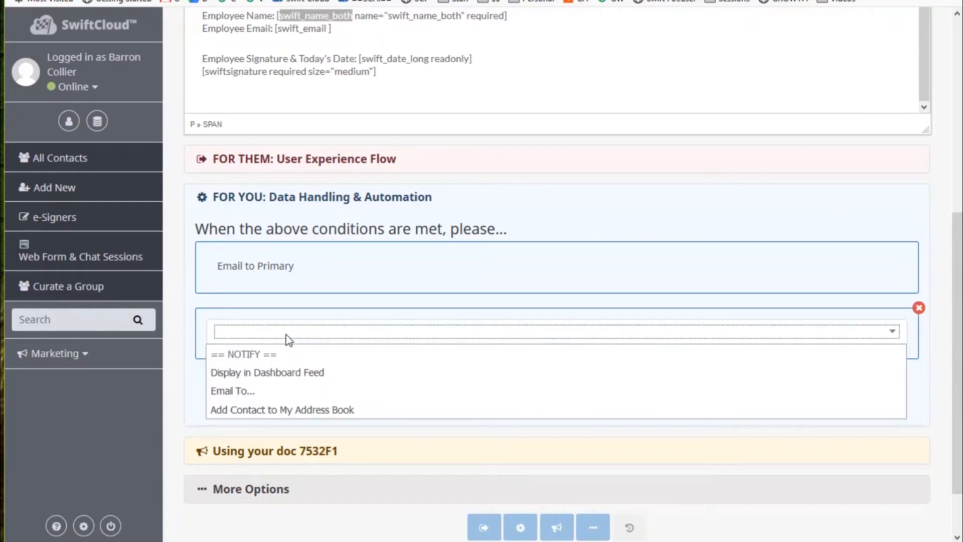
{"action": "left_click", "coordinate": [288, 385]}
Enter the additional recipient's email address in HTML format and expand 'Using your doc'.
{"action": "left_click", "coordinate": [333, 366]}
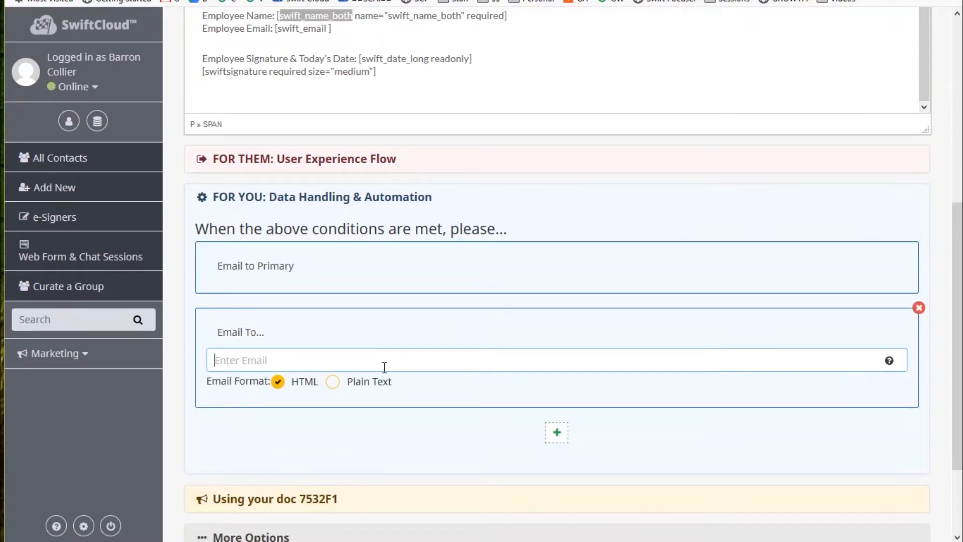
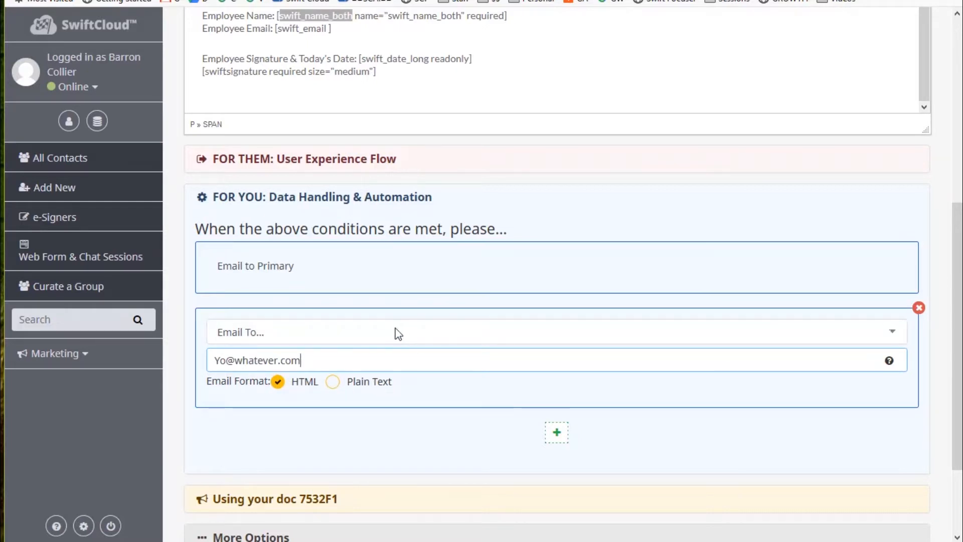
{"action": "left_click", "coordinate": [394, 331]}
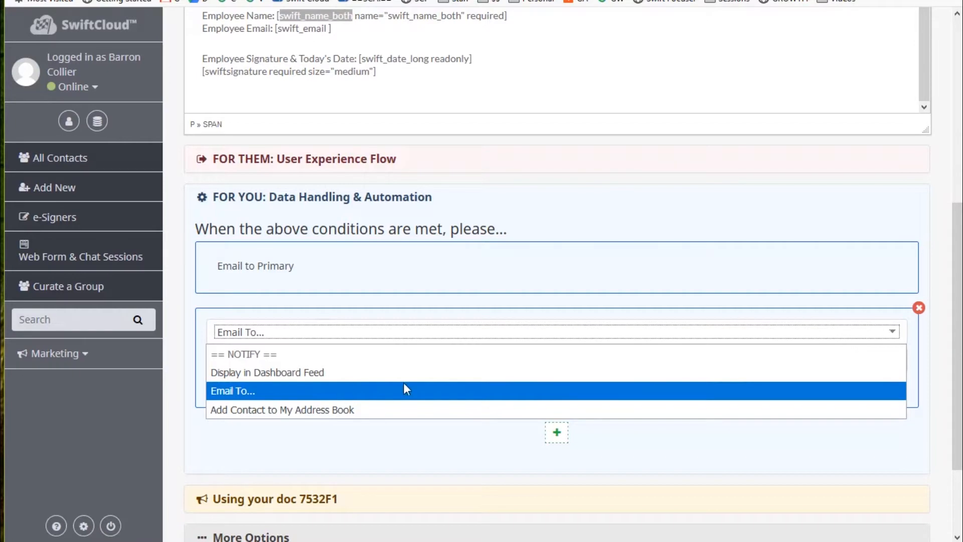
{"action": "left_click", "coordinate": [928, 348]}
{"action": "scroll", "coordinate": [518, 380], "scroll_direction": "down", "scroll_amount": 2}
{"action": "left_click", "coordinate": [263, 387]}
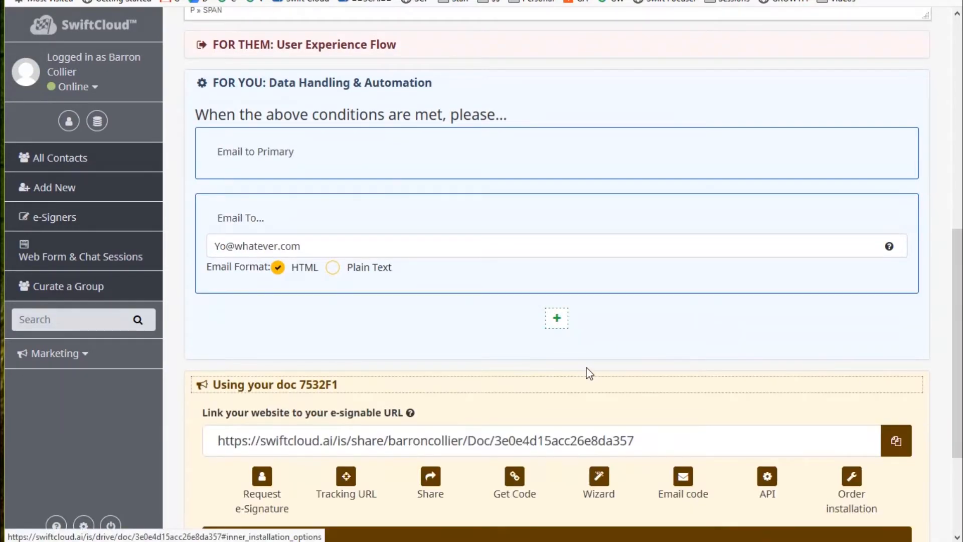
{"action": "scroll", "coordinate": [436, 335], "scroll_direction": "down", "scroll_amount": 4}
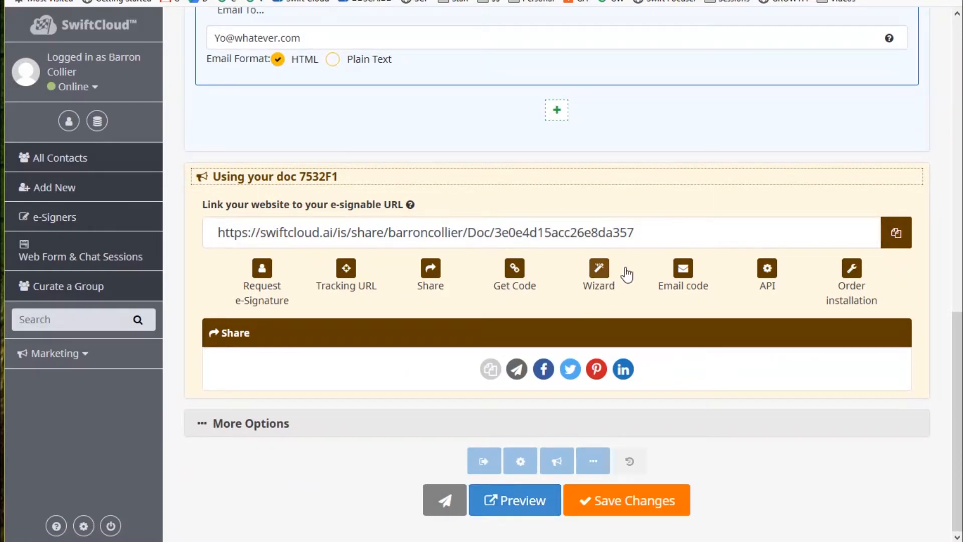
{"action": "left_click_drag", "start_coordinate": [635, 232], "coordinate": [216, 232]}
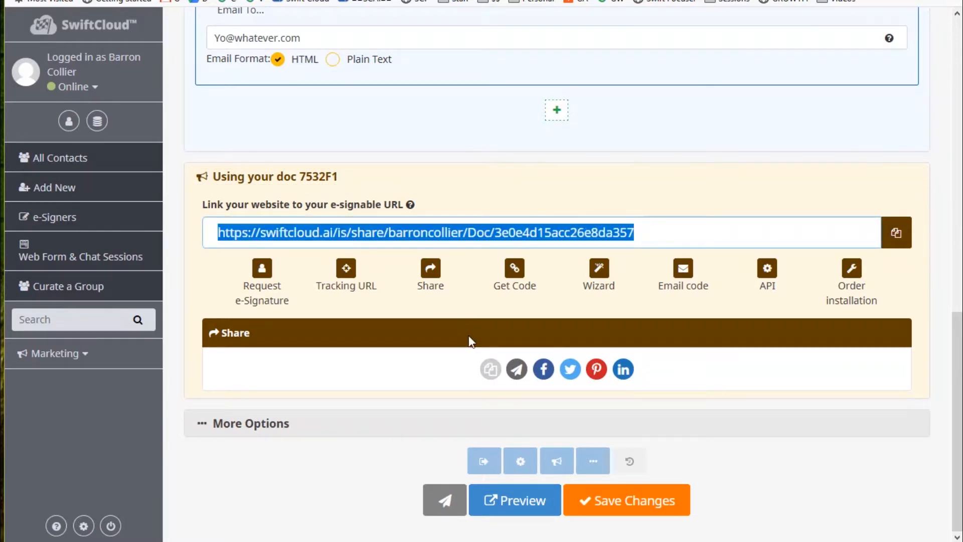
{"action": "left_click", "coordinate": [262, 272]}
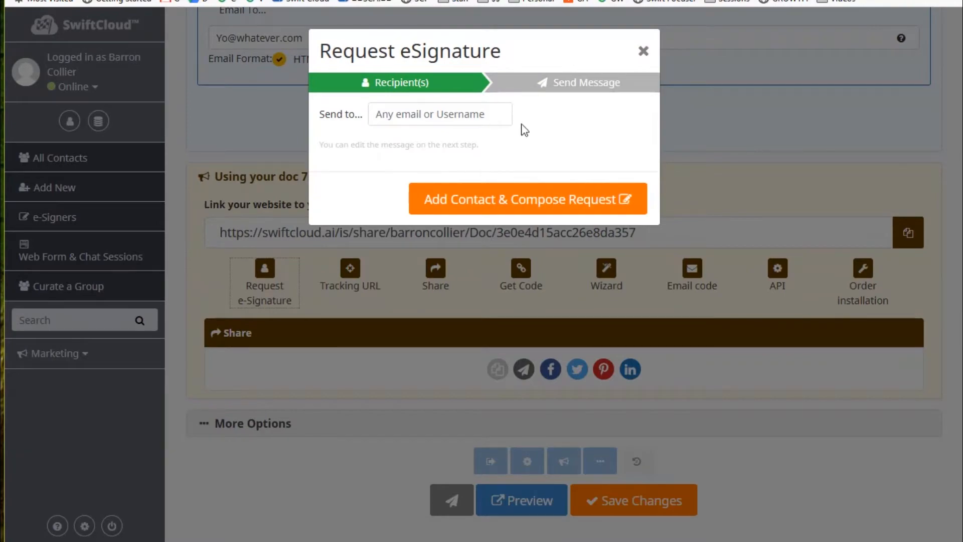
{"action": "left_click", "coordinate": [644, 51]}
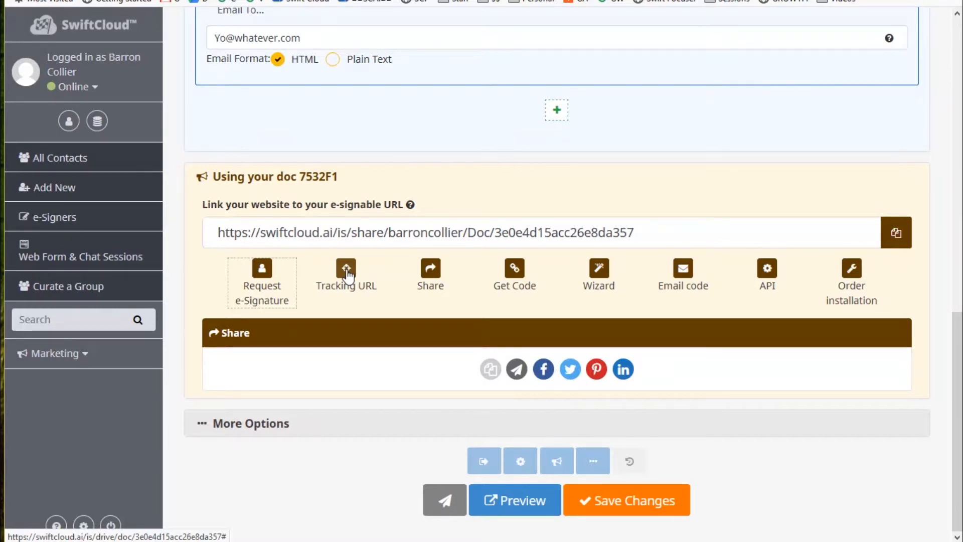
{"action": "left_click", "coordinate": [584, 1]}
{"action": "left_click", "coordinate": [345, 267]}
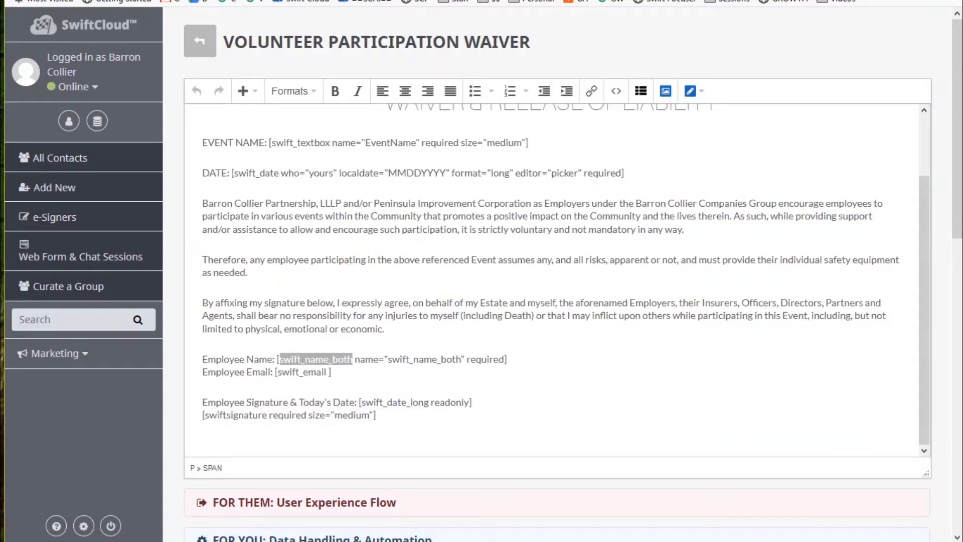
{"action": "scroll", "coordinate": [345, 290], "scroll_direction": "down", "scroll_amount": 14}
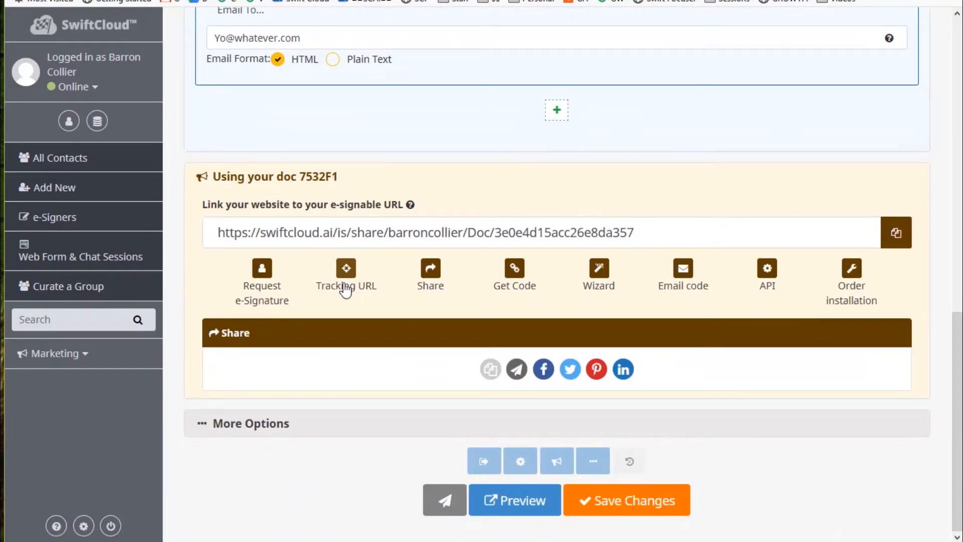
{"action": "left_click", "coordinate": [345, 290]}
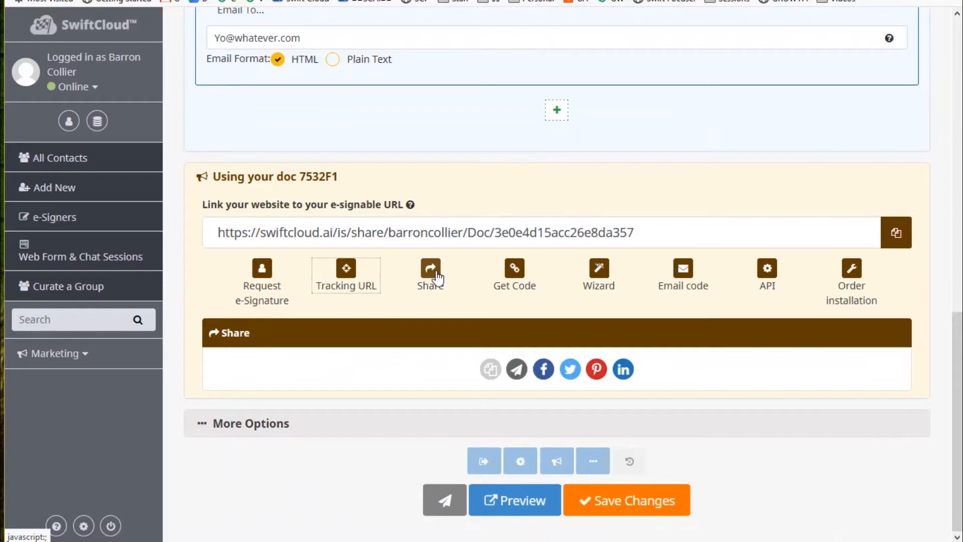
{"action": "left_click", "coordinate": [438, 278]}
{"action": "left_click", "coordinate": [429, 364]}
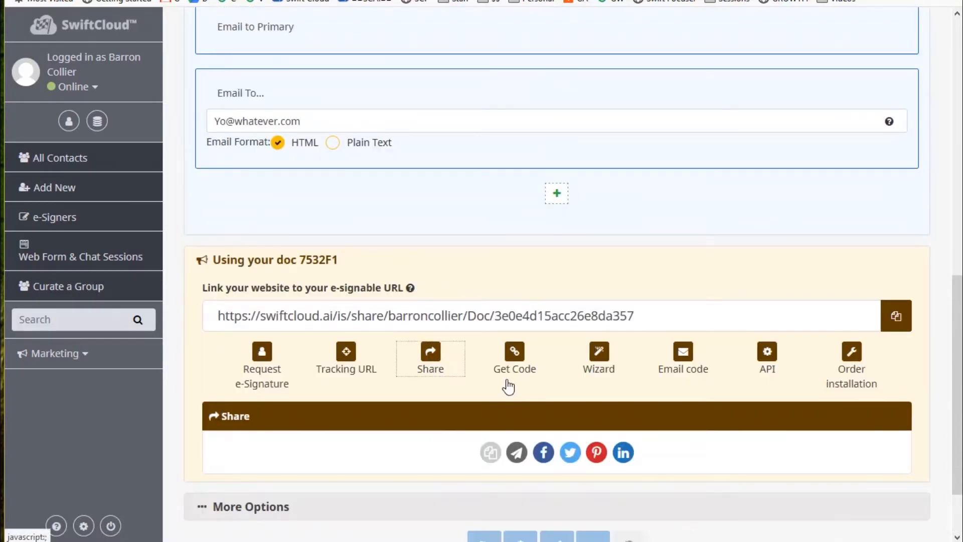
{"action": "scroll", "coordinate": [510, 361], "scroll_direction": "down", "scroll_amount": 2}
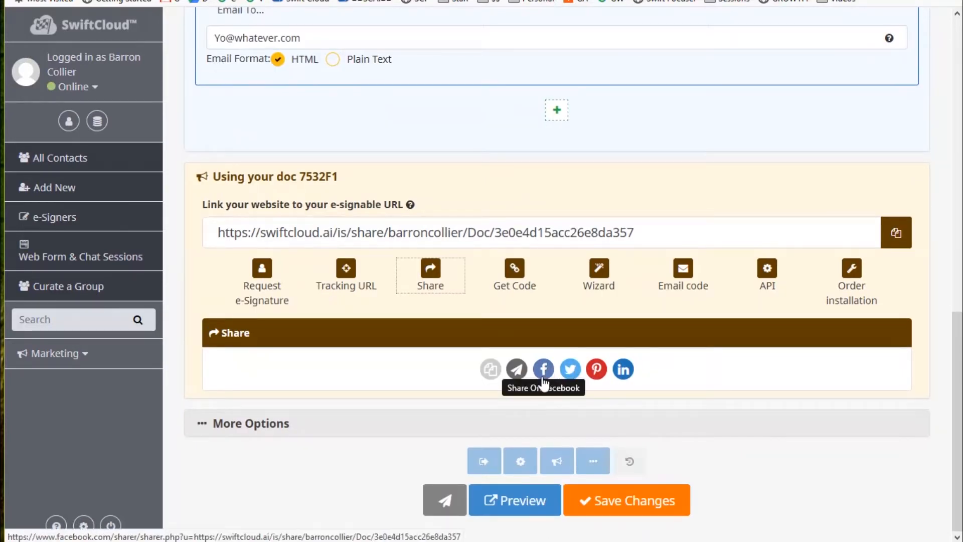
{"action": "left_click_drag", "start_coordinate": [671, 239], "coordinate": [66, 239]}
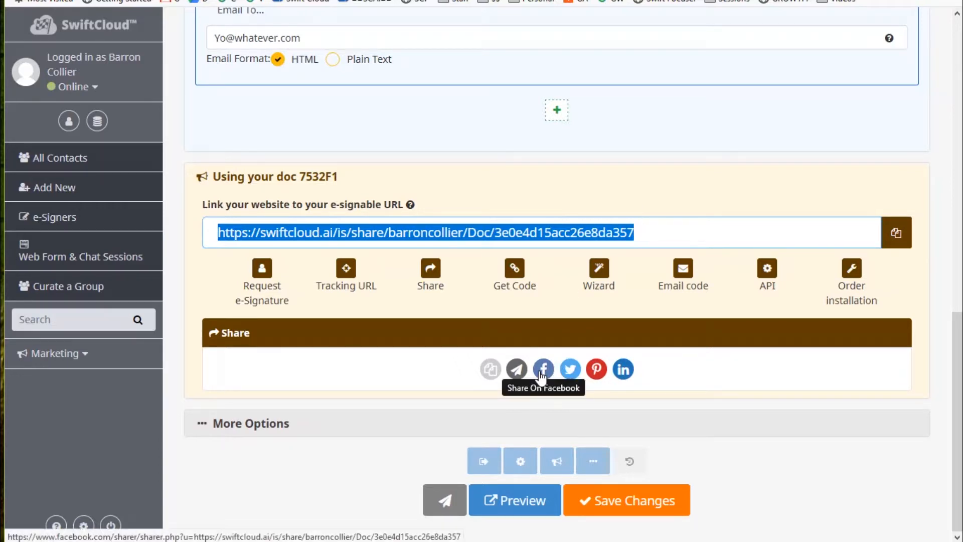
{"action": "left_click_drag", "start_coordinate": [673, 241], "coordinate": [24, 248]}
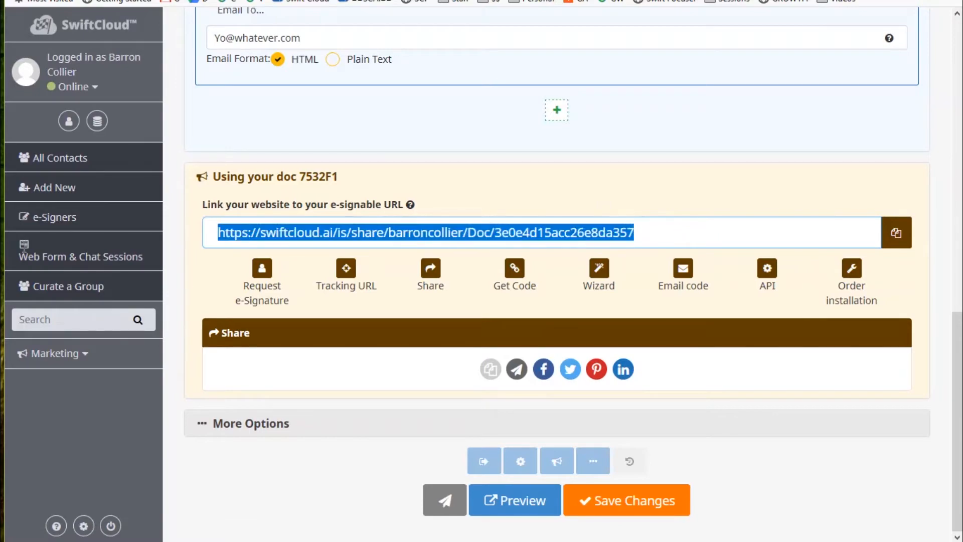
{"action": "left_click", "coordinate": [684, 497]}
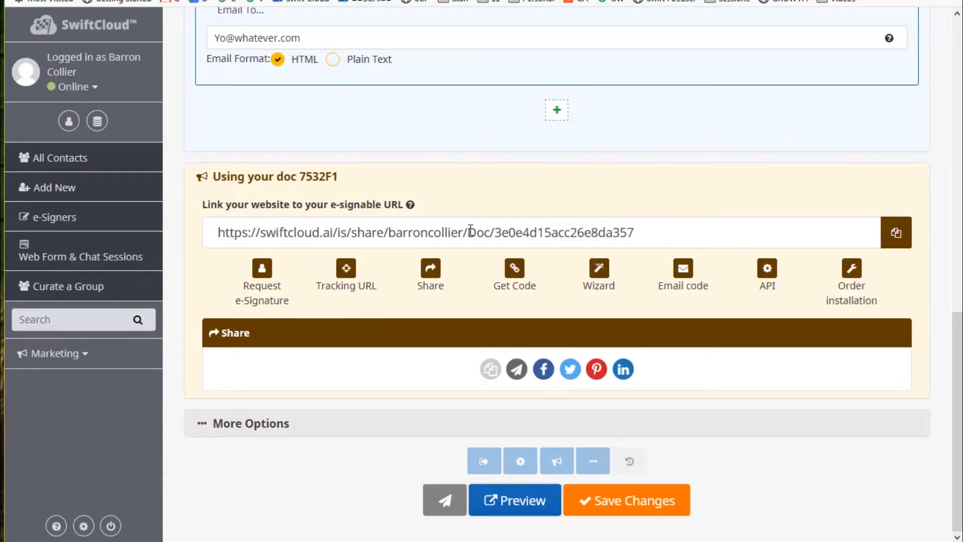
In More Options, keep the language English and the print option Off.
{"action": "left_click", "coordinate": [253, 424]}
{"action": "scroll", "coordinate": [546, 331], "scroll_direction": "down", "scroll_amount": 1}
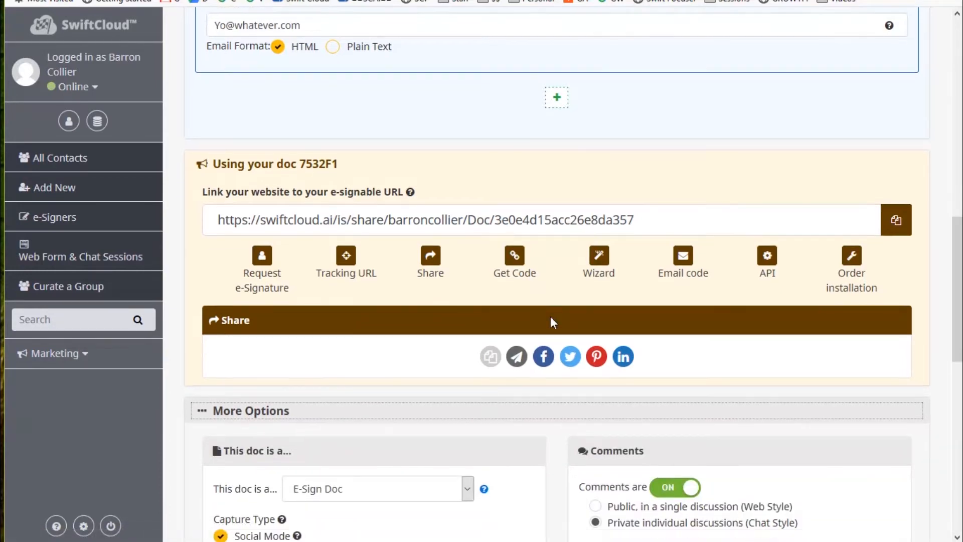
{"action": "scroll", "coordinate": [550, 316], "scroll_direction": "down", "scroll_amount": 7}
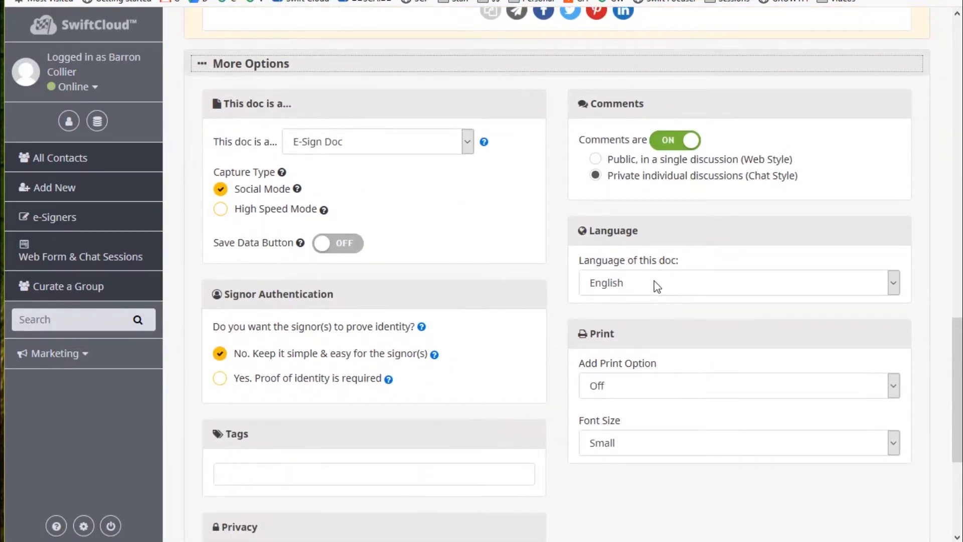
{"action": "left_click", "coordinate": [676, 291]}
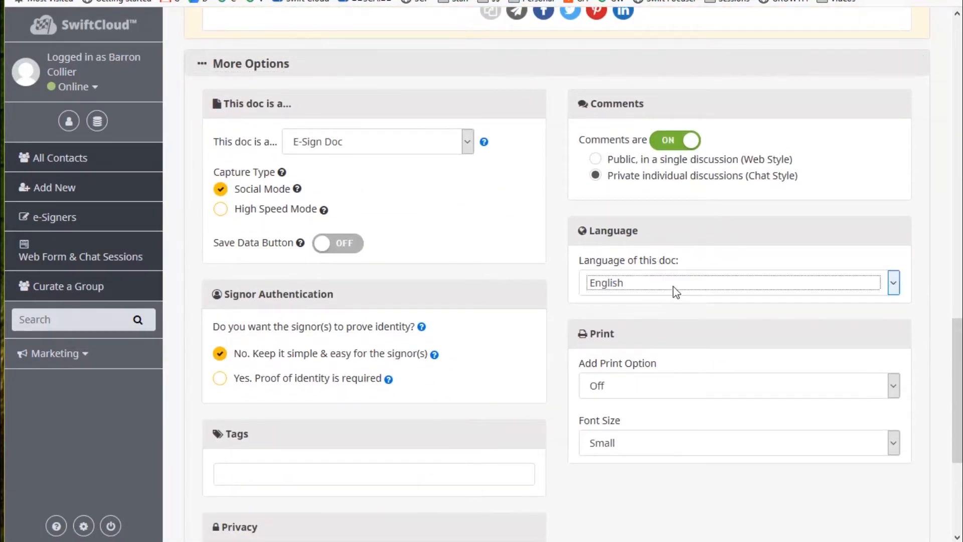
{"action": "left_click", "coordinate": [702, 289]}
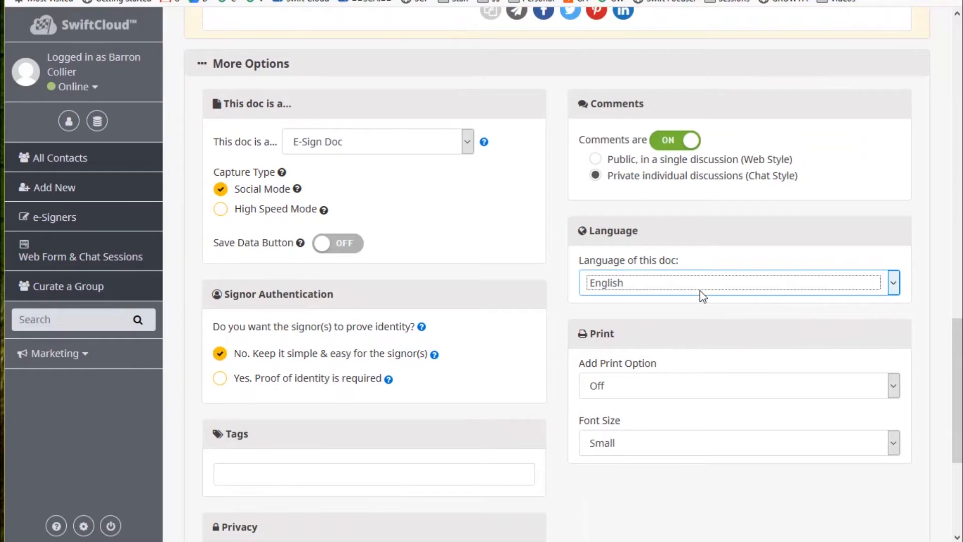
{"action": "left_click", "coordinate": [670, 385]}
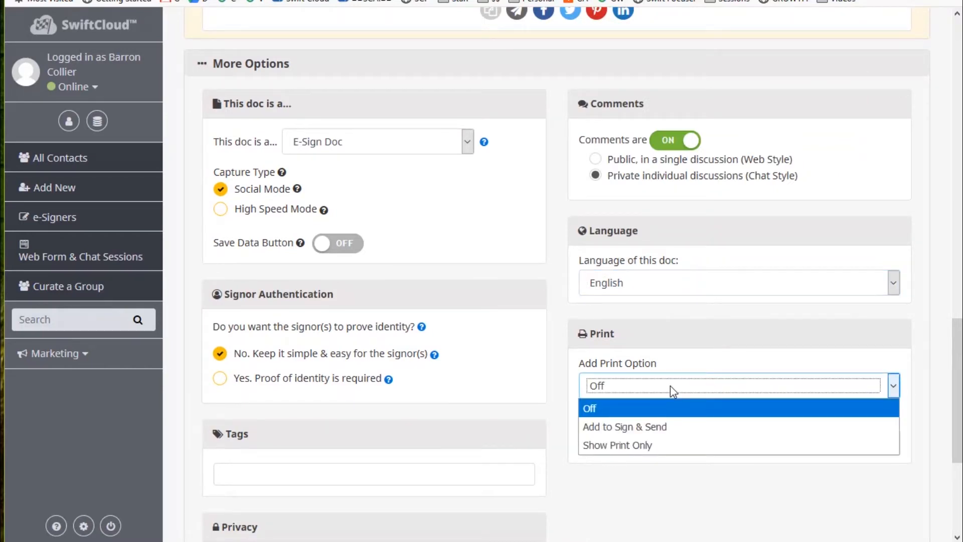
{"action": "left_click", "coordinate": [705, 406]}
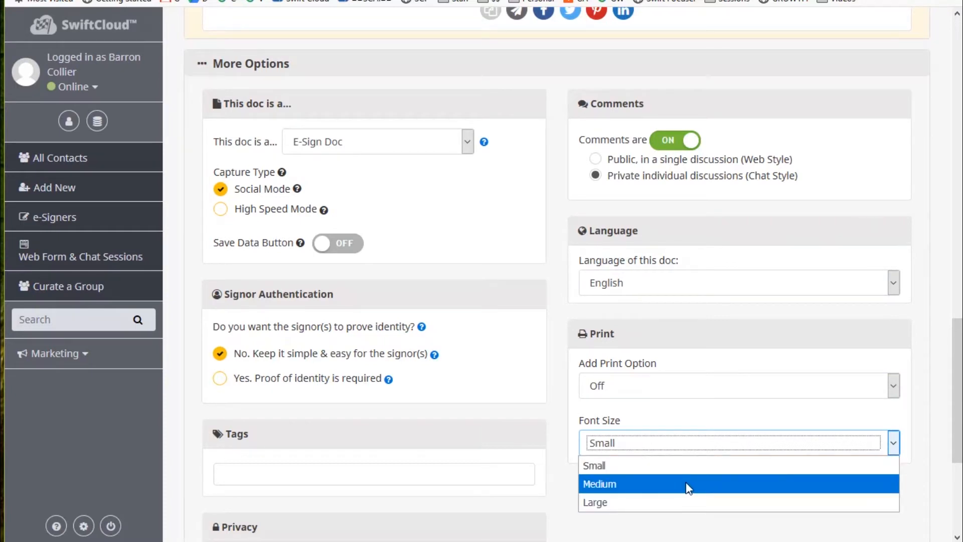
Set the print font size to Large.
{"action": "left_click", "coordinate": [652, 465]}
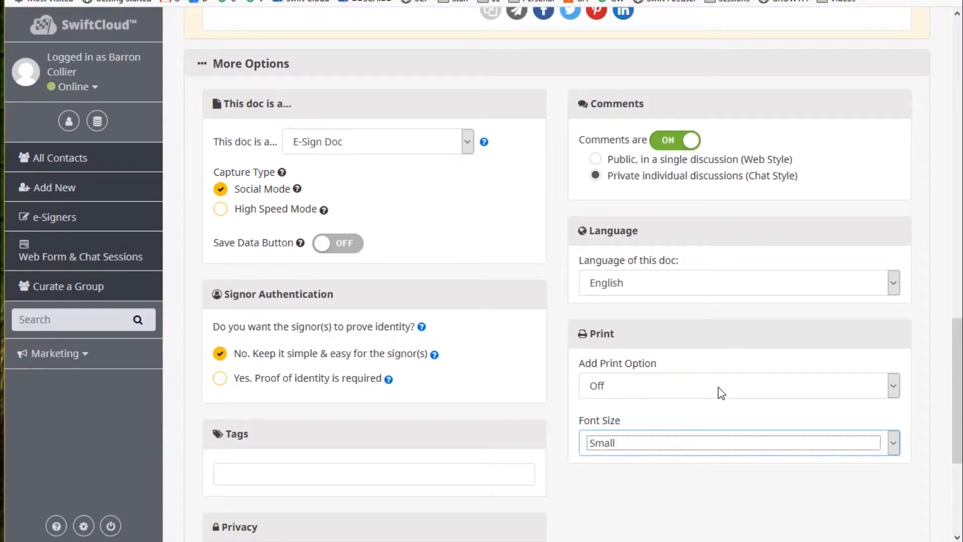
{"action": "left_click", "coordinate": [647, 444]}
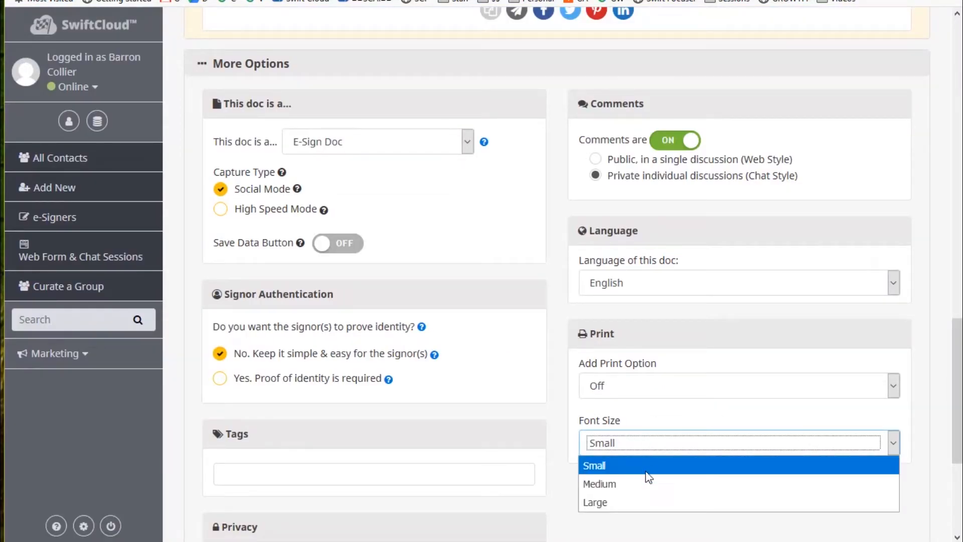
{"action": "left_click", "coordinate": [650, 503]}
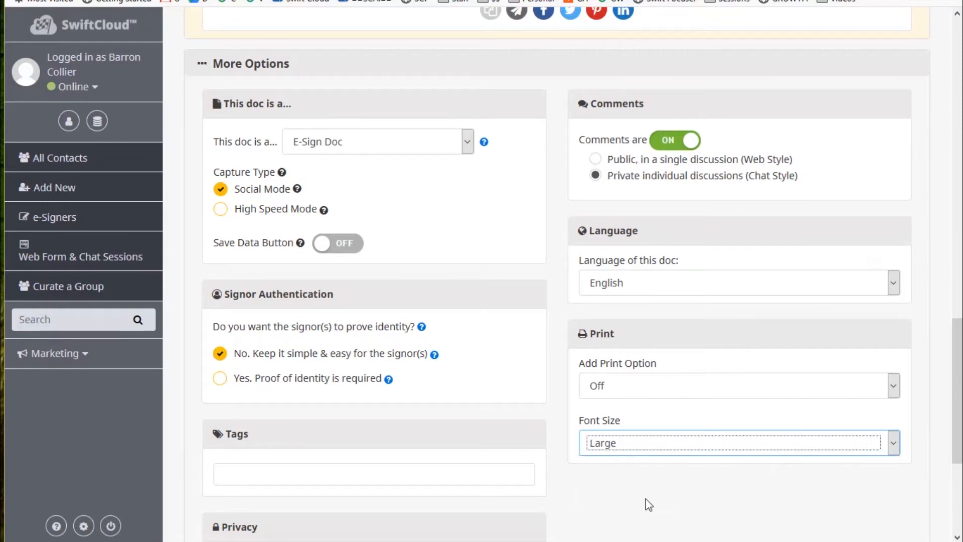
{"action": "left_click", "coordinate": [671, 443]}
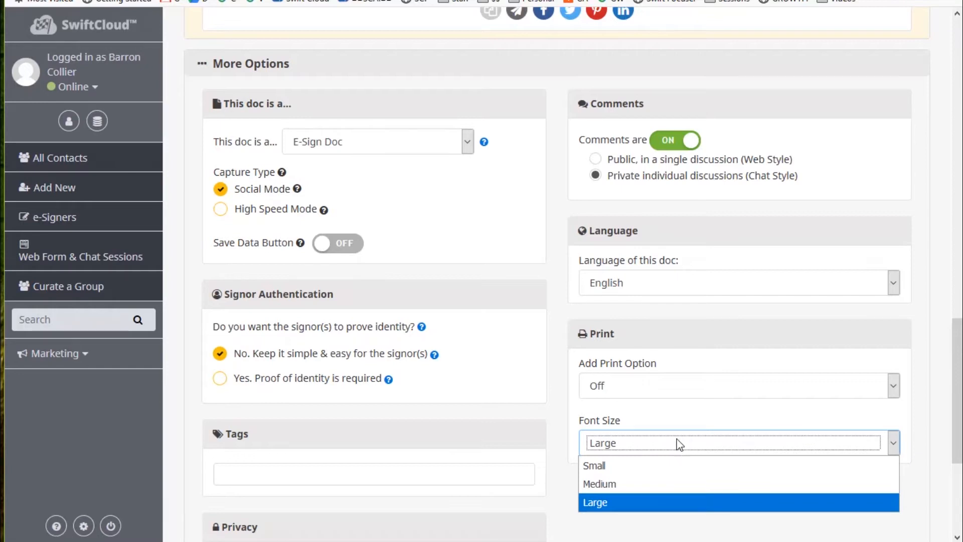
{"action": "left_click", "coordinate": [646, 414]}
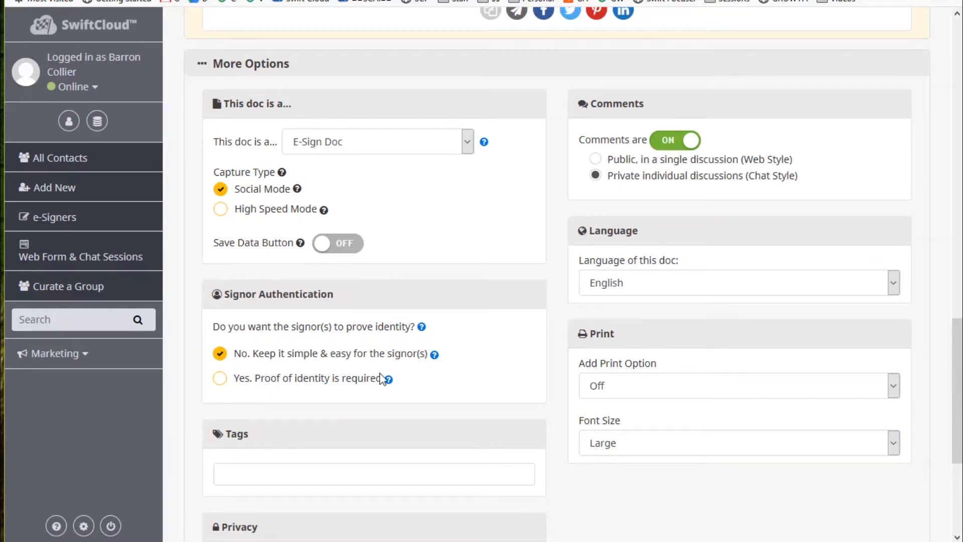
{"action": "scroll", "coordinate": [329, 320], "scroll_direction": "down", "scroll_amount": 3}
{"action": "scroll", "coordinate": [330, 320], "scroll_direction": "down", "scroll_amount": 1}
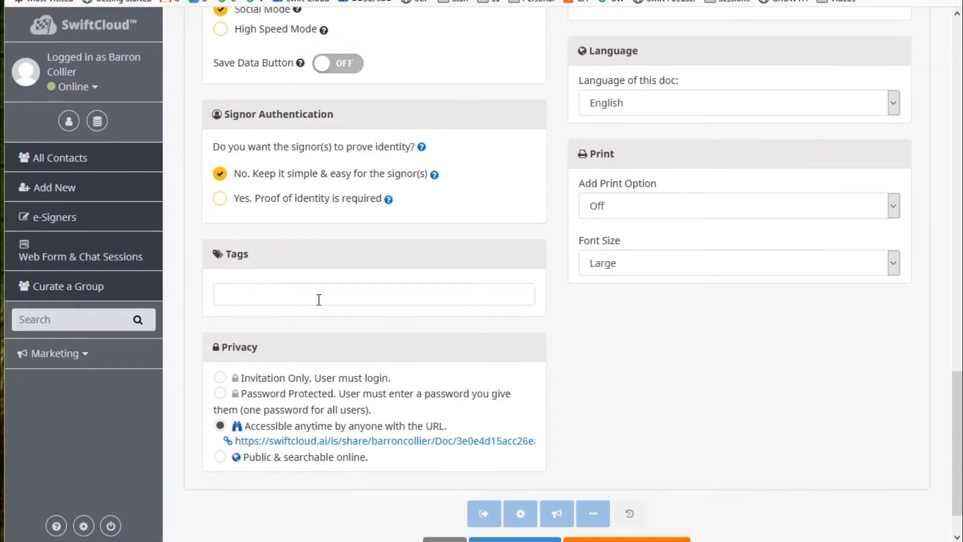
Try the Invitation Only, Password Protected and Accessible anytime privacy levels.
{"action": "left_click", "coordinate": [319, 300]}
{"action": "left_click", "coordinate": [220, 379]}
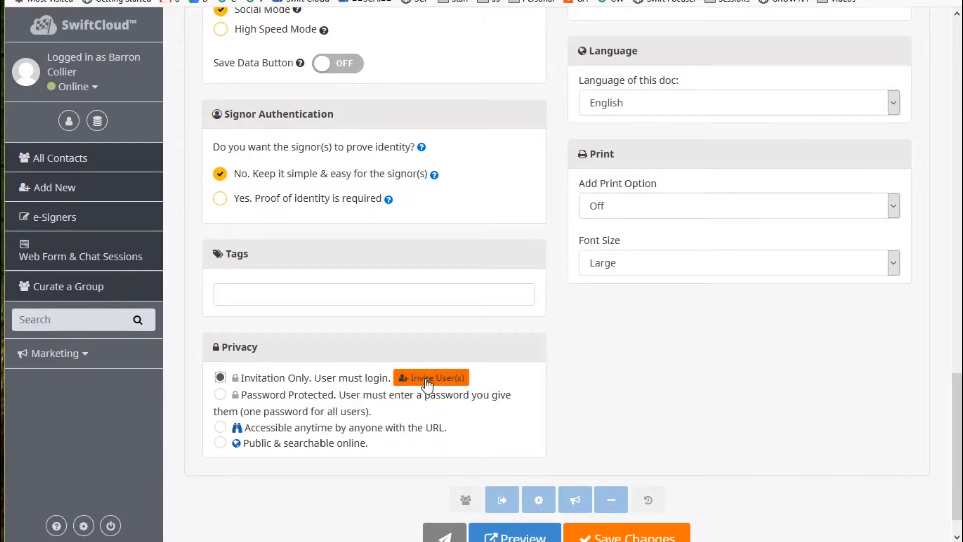
{"action": "left_click", "coordinate": [221, 394]}
{"action": "left_click", "coordinate": [221, 449]}
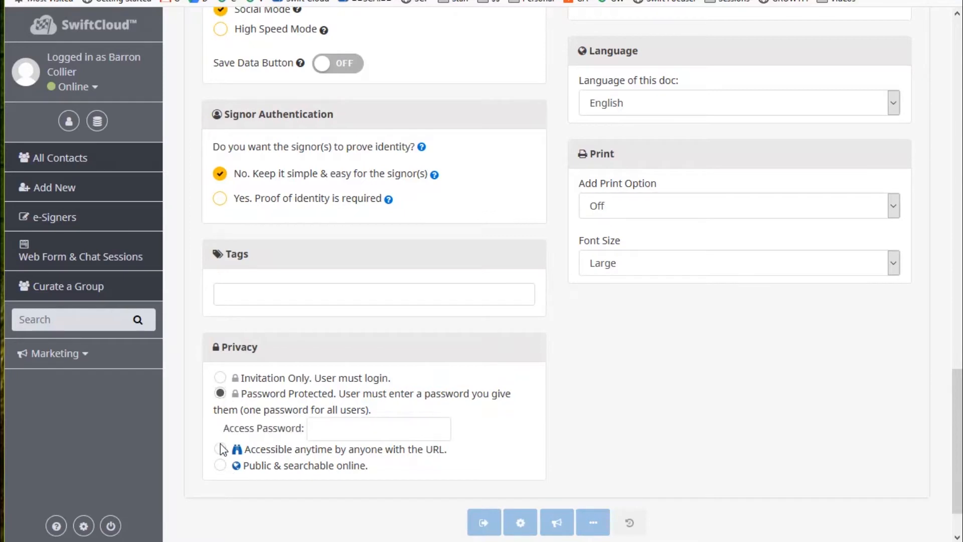
{"action": "scroll", "coordinate": [443, 450], "scroll_direction": "down", "scroll_amount": 1}
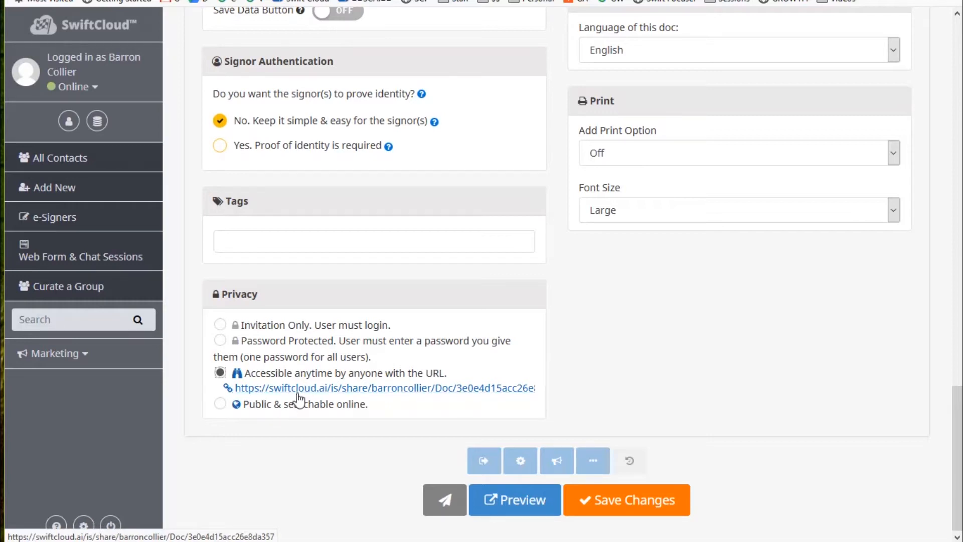
Set the doc's privacy to Public & searchable online.
{"action": "left_click", "coordinate": [219, 404]}
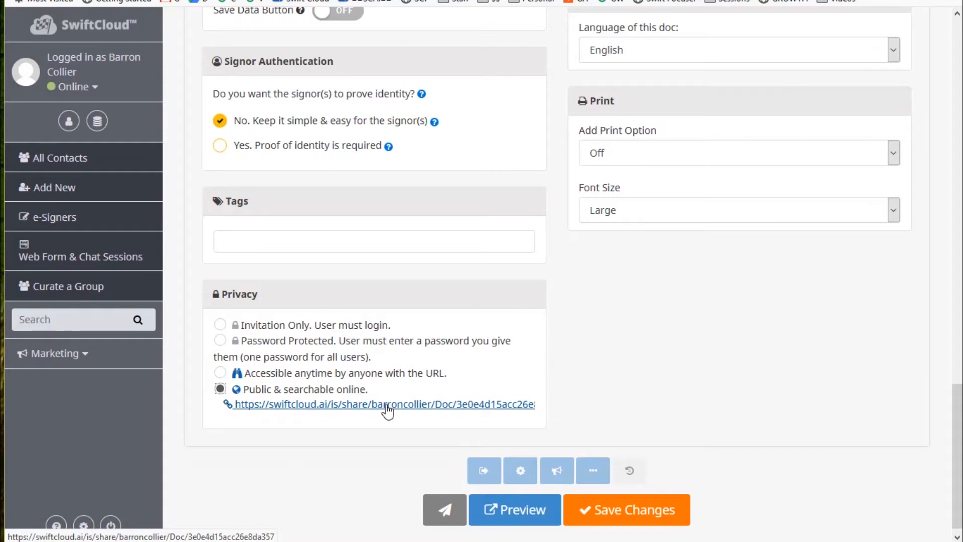
{"action": "left_click", "coordinate": [220, 374]}
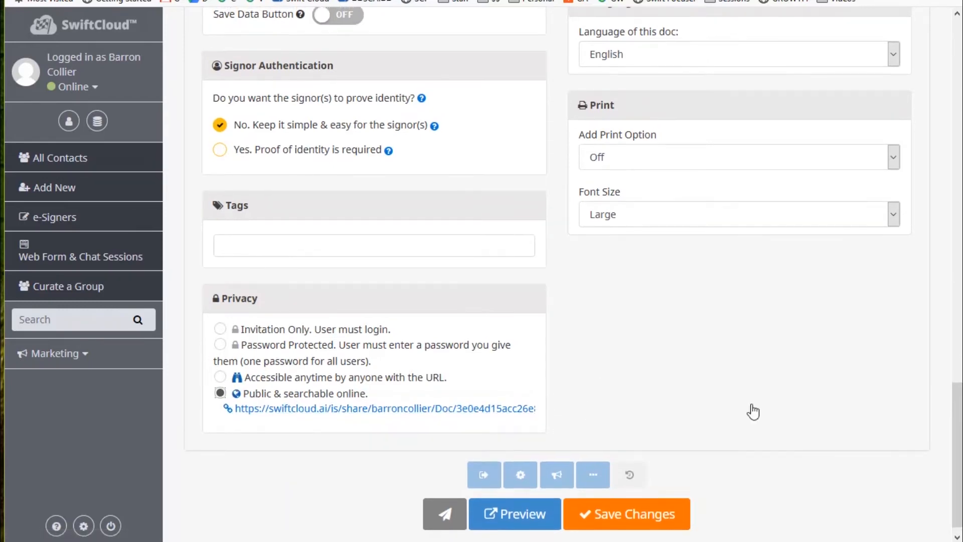
{"action": "scroll", "coordinate": [757, 416], "scroll_direction": "up", "scroll_amount": 15}
{"action": "scroll", "coordinate": [763, 404], "scroll_direction": "down", "scroll_amount": 9}
{"action": "scroll", "coordinate": [853, 445], "scroll_direction": "down", "scroll_amount": 7}
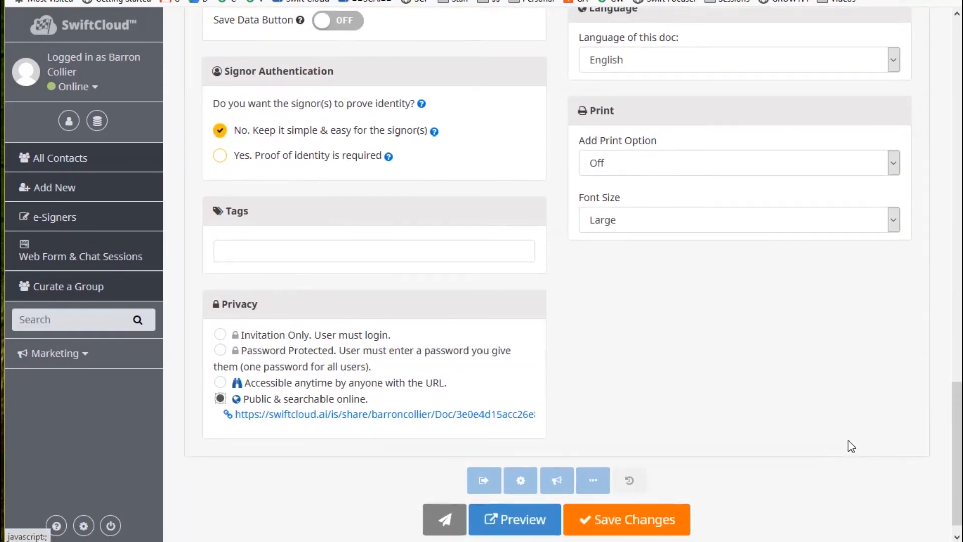
{"action": "scroll", "coordinate": [687, 370], "scroll_direction": "up", "scroll_amount": 6}
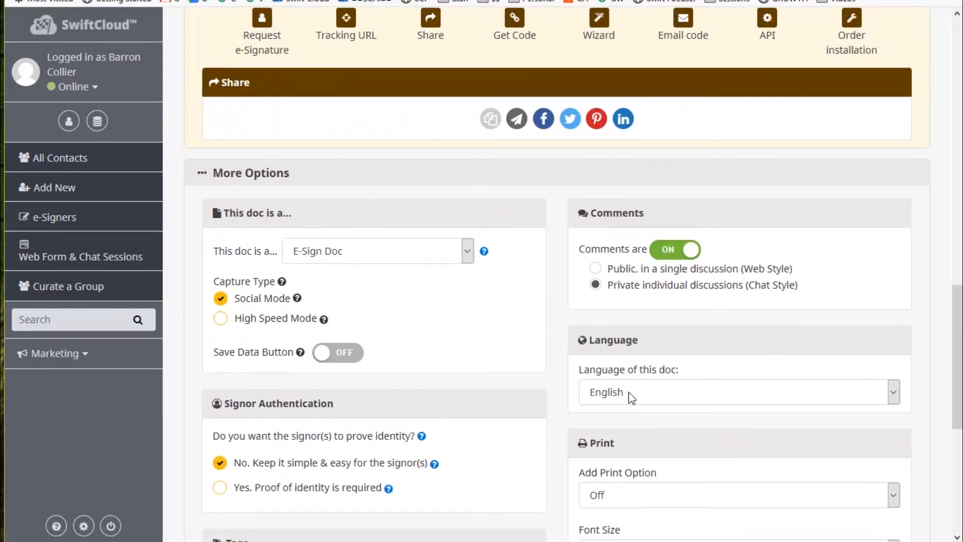
{"action": "scroll", "coordinate": [627, 392], "scroll_direction": "down", "scroll_amount": 4}
{"action": "scroll", "coordinate": [596, 424], "scroll_direction": "down", "scroll_amount": 3}
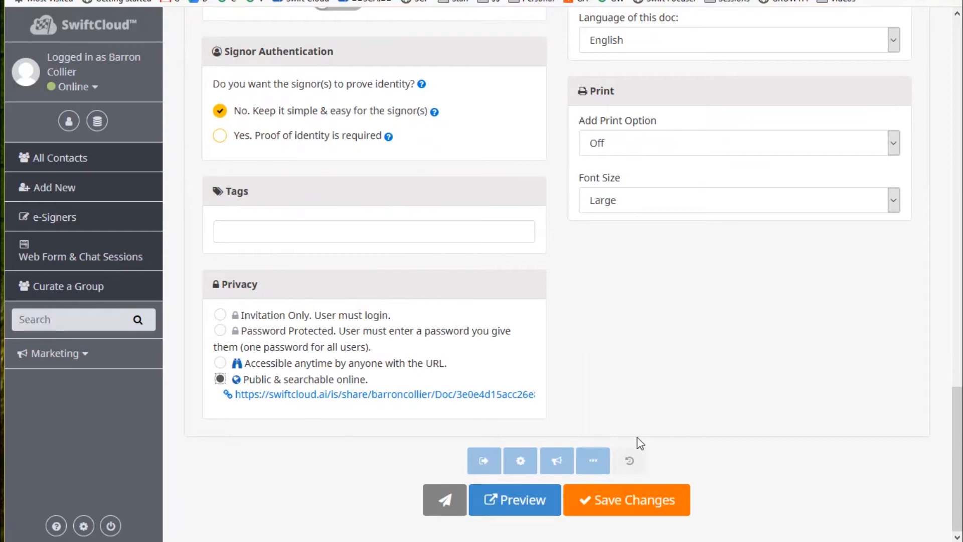
{"action": "scroll", "coordinate": [655, 401], "scroll_direction": "up", "scroll_amount": 5}
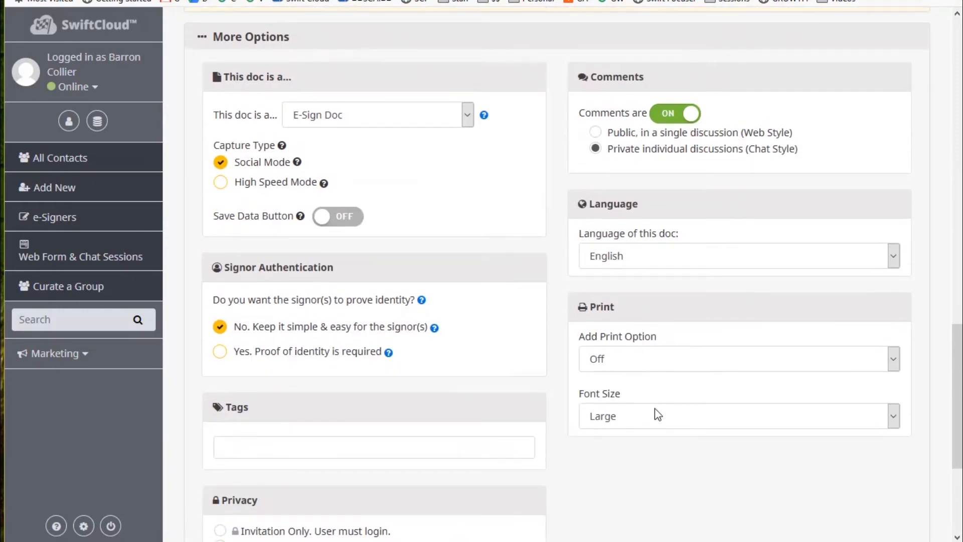
{"action": "scroll", "coordinate": [620, 266], "scroll_direction": "up", "scroll_amount": 10}
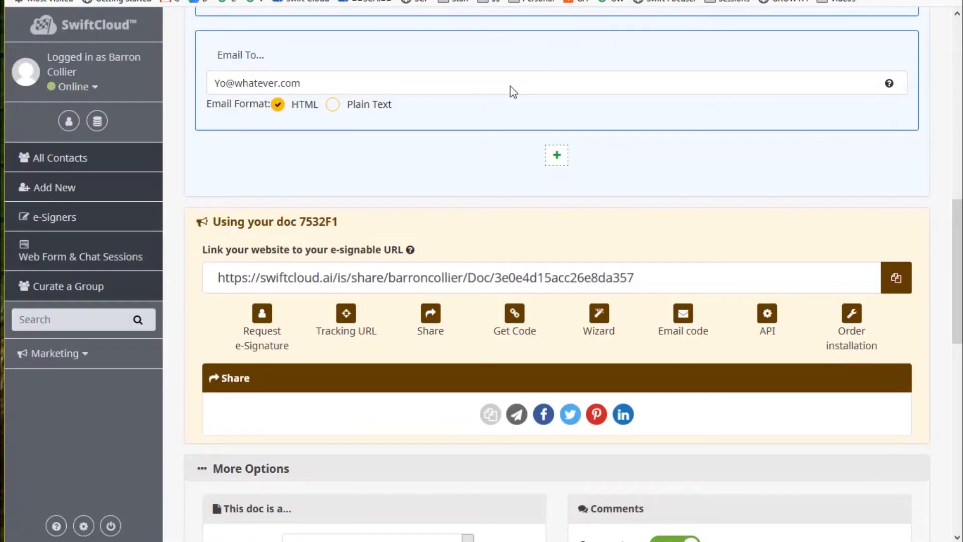
{"action": "scroll", "coordinate": [840, 405], "scroll_direction": "down", "scroll_amount": 14}
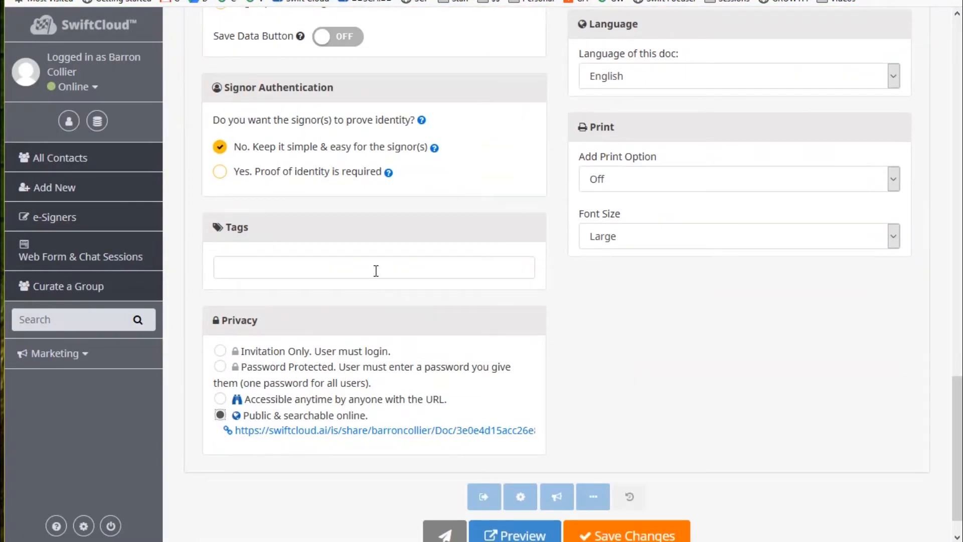
{"action": "scroll", "coordinate": [527, 206], "scroll_direction": "up", "scroll_amount": 7}
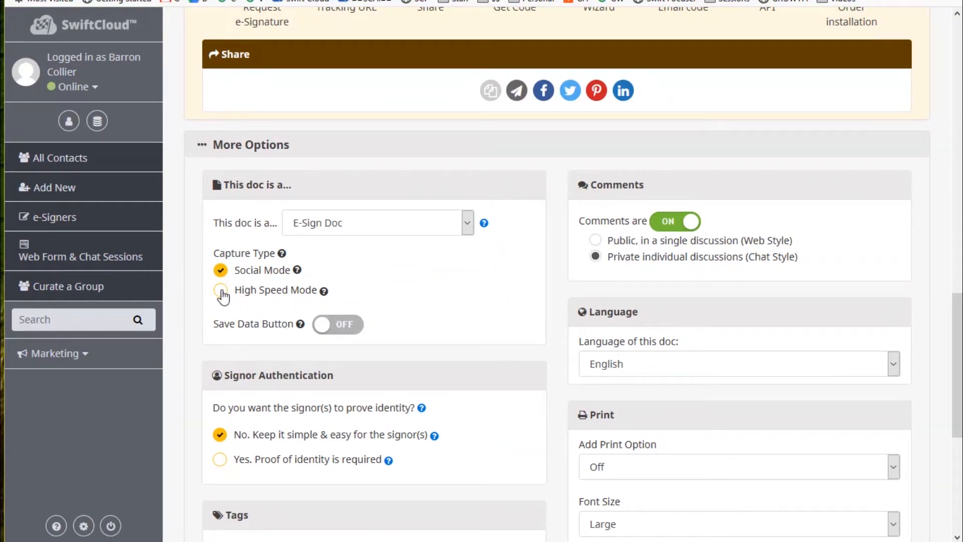
Select the waiver's opening paragraphs, then collapse the More Options section.
{"action": "mouse_move", "coordinate": [324, 291]}
{"action": "scroll", "coordinate": [564, 326], "scroll_direction": "up", "scroll_amount": 20}
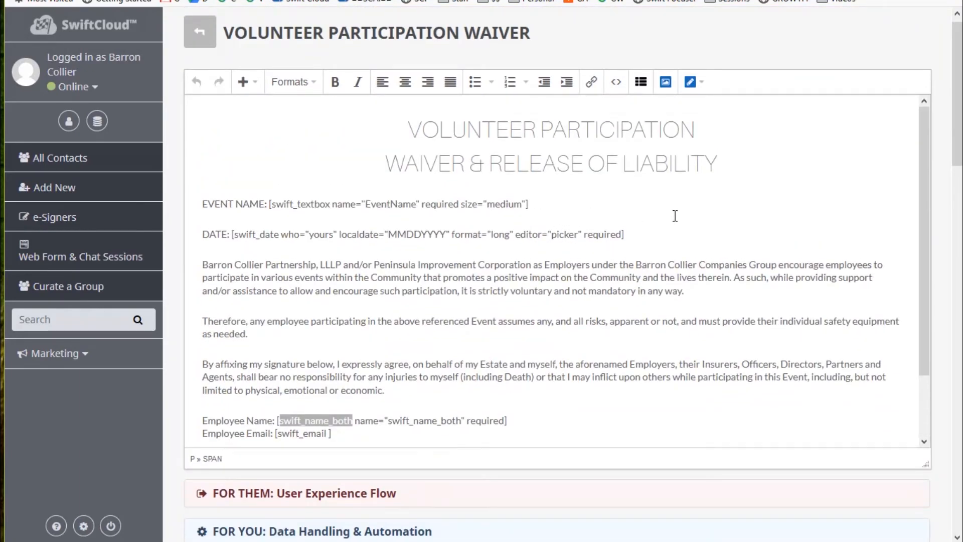
{"action": "left_click", "coordinate": [546, 291]}
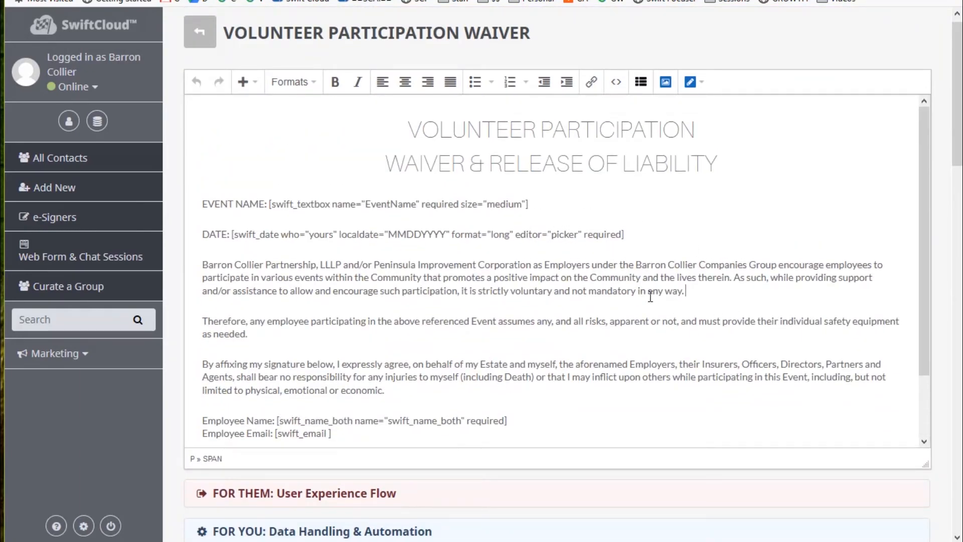
{"action": "left_click_drag", "start_coordinate": [699, 321], "coordinate": [228, 258]}
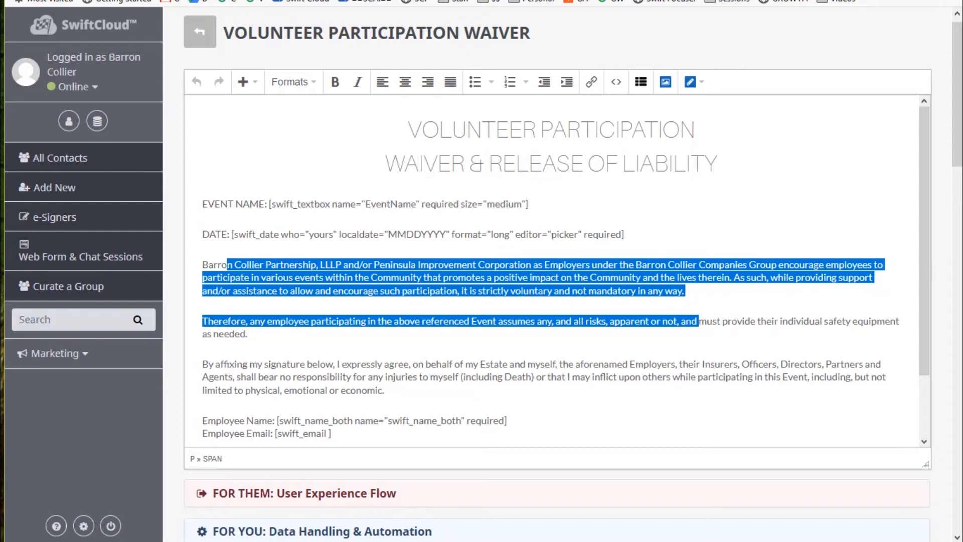
{"action": "left_click_drag", "start_coordinate": [958, 123], "coordinate": [958, 370]}
{"action": "left_click", "coordinate": [252, 231]}
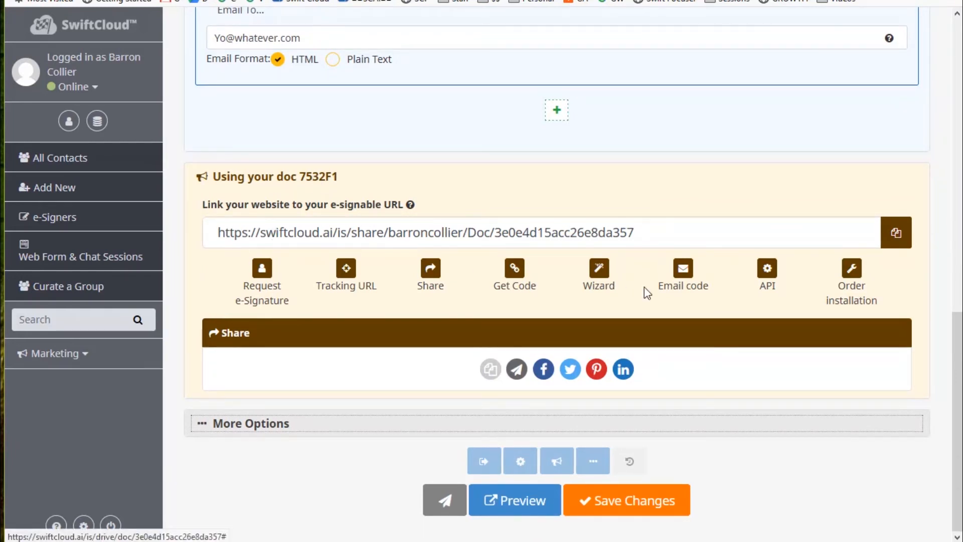
Browse the waiver's version history, discard a draft private note, and review the doc text.
{"action": "left_click", "coordinate": [644, 463]}
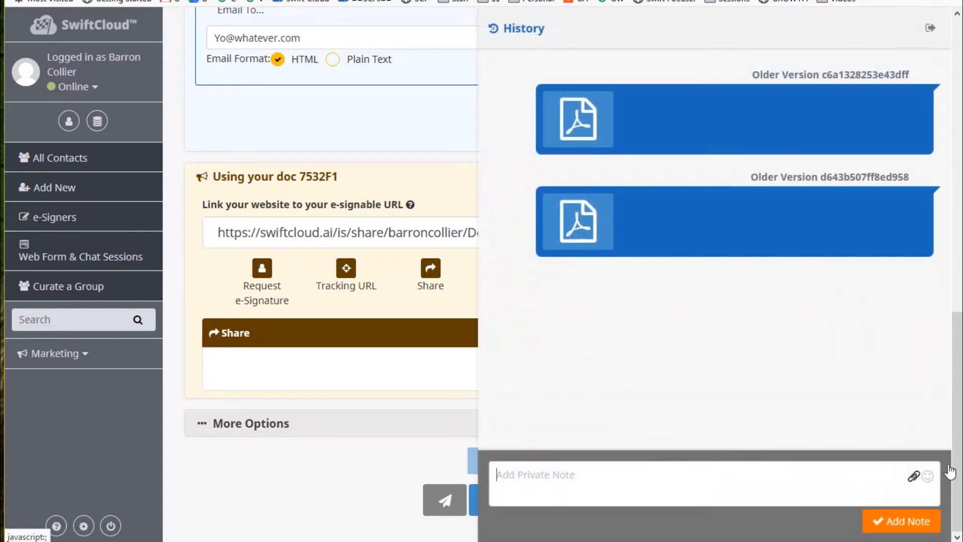
{"action": "left_click_drag", "start_coordinate": [911, 76], "coordinate": [746, 75]}
{"action": "left_click", "coordinate": [608, 502]}
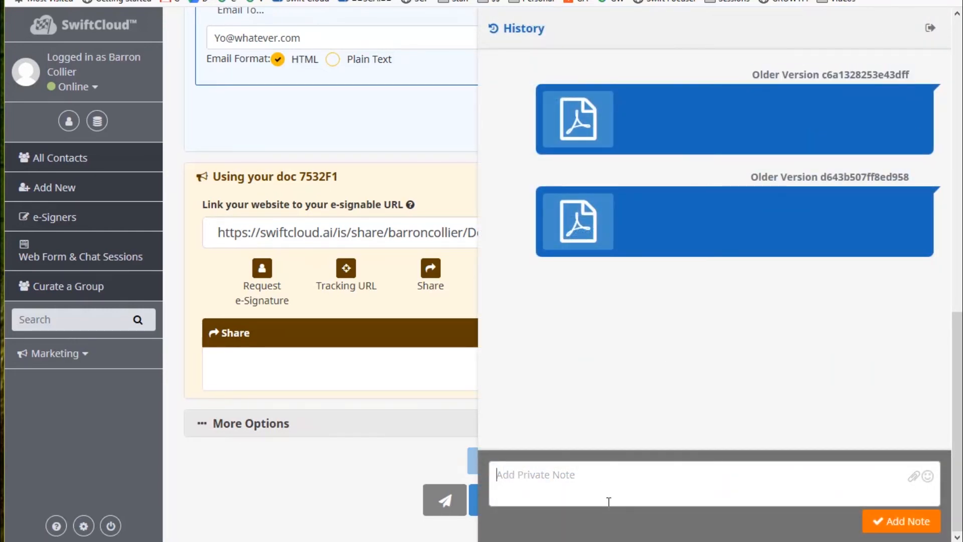
{"action": "type", "text": "Yo"}
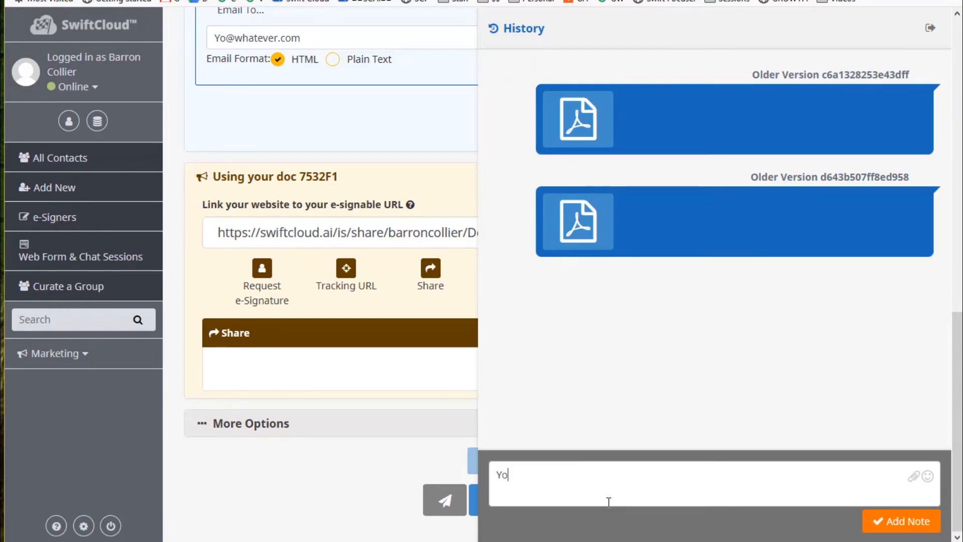
{"action": "key", "text": "ctrl+a"}
{"action": "key", "text": "BackSpace"}
{"action": "left_click", "coordinate": [932, 29]}
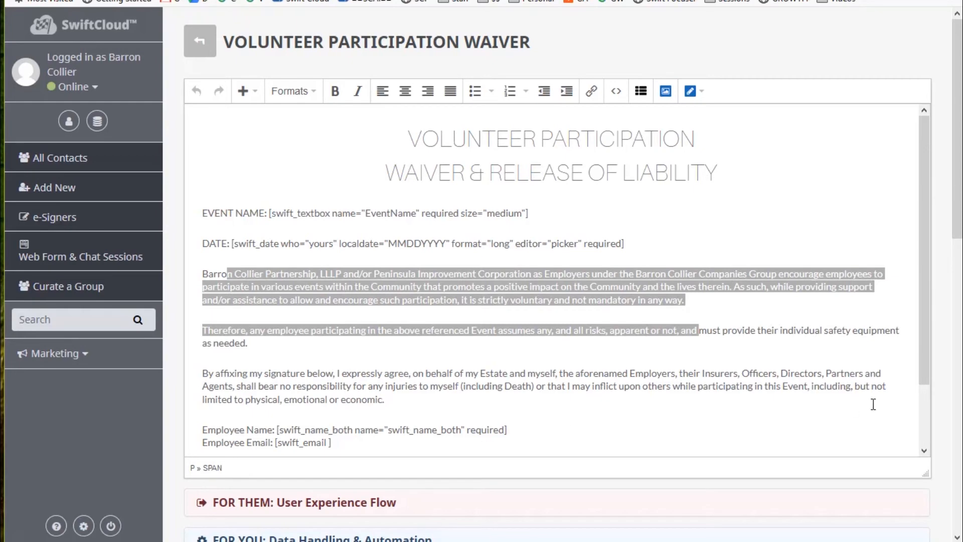
{"action": "scroll", "coordinate": [872, 401], "scroll_direction": "down", "scroll_amount": 10}
{"action": "scroll", "coordinate": [930, 430], "scroll_direction": "down", "scroll_amount": 3}
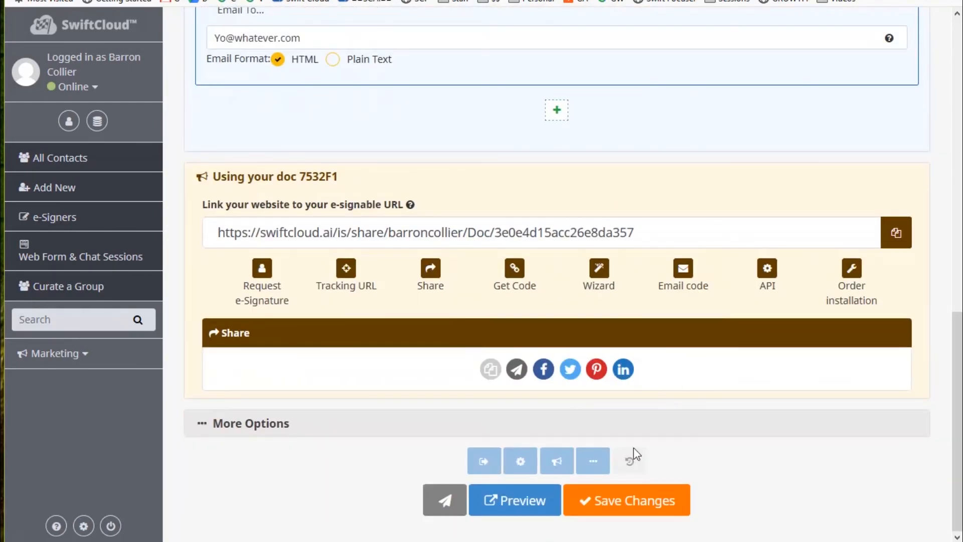
{"action": "scroll", "coordinate": [570, 201], "scroll_direction": "up", "scroll_amount": 12}
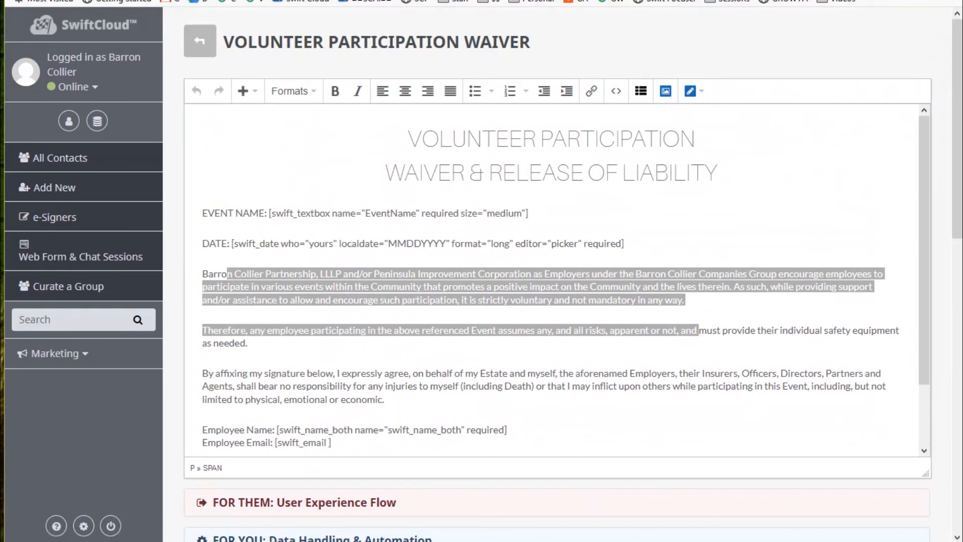
Go to the Drive's Incoming folder and open the client's workroom.
{"action": "left_click", "coordinate": [96, 121]}
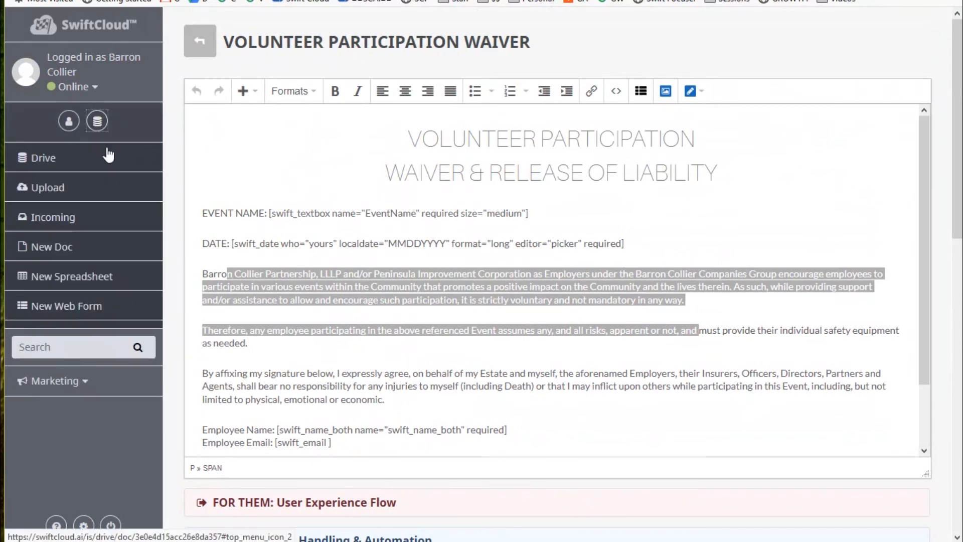
{"action": "right_click", "coordinate": [48, 161]}
{"action": "left_click", "coordinate": [68, 170]}
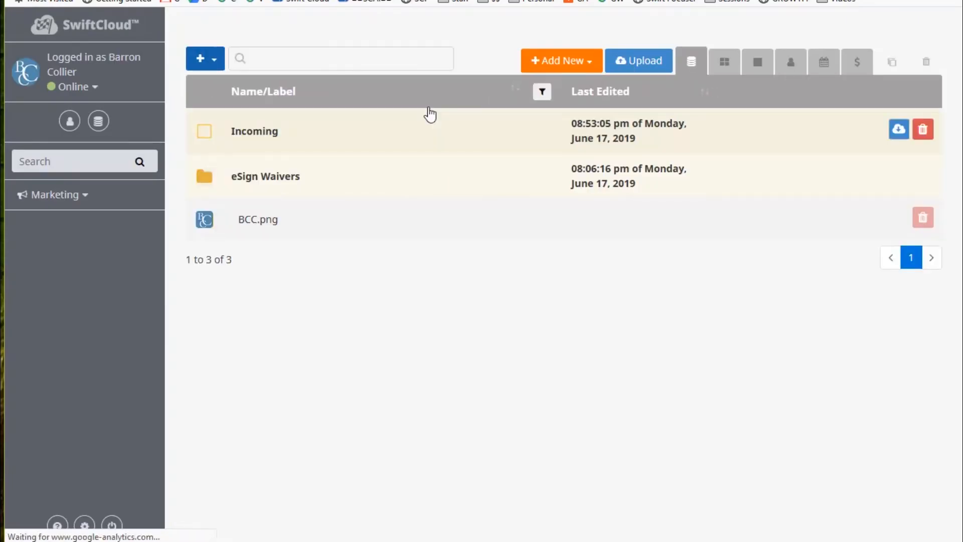
{"action": "left_click", "coordinate": [248, 134]}
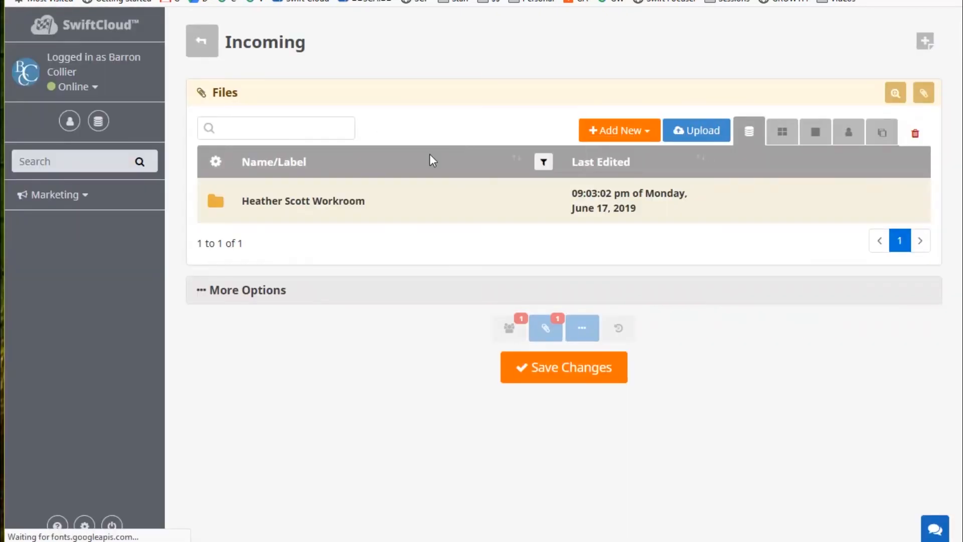
{"action": "left_click", "coordinate": [307, 202]}
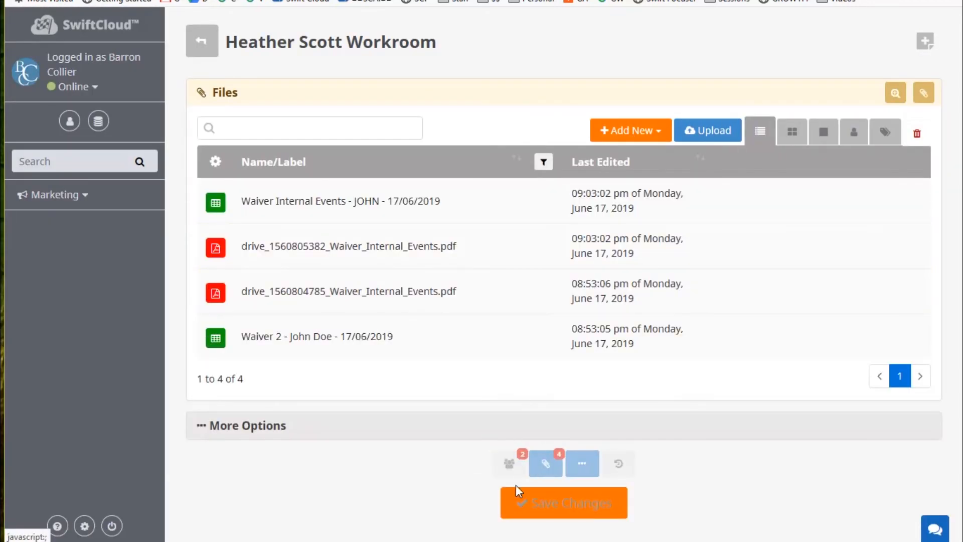
Expand People & Permissions to show the workroom's owner, client and four signed waiver files.
{"action": "left_click", "coordinate": [509, 462]}
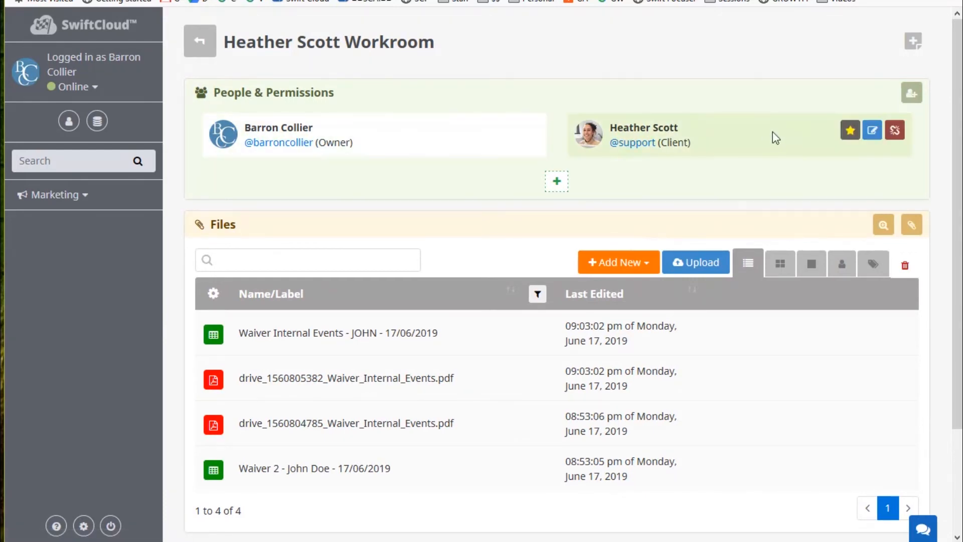
{"action": "left_click", "coordinate": [295, 93]}
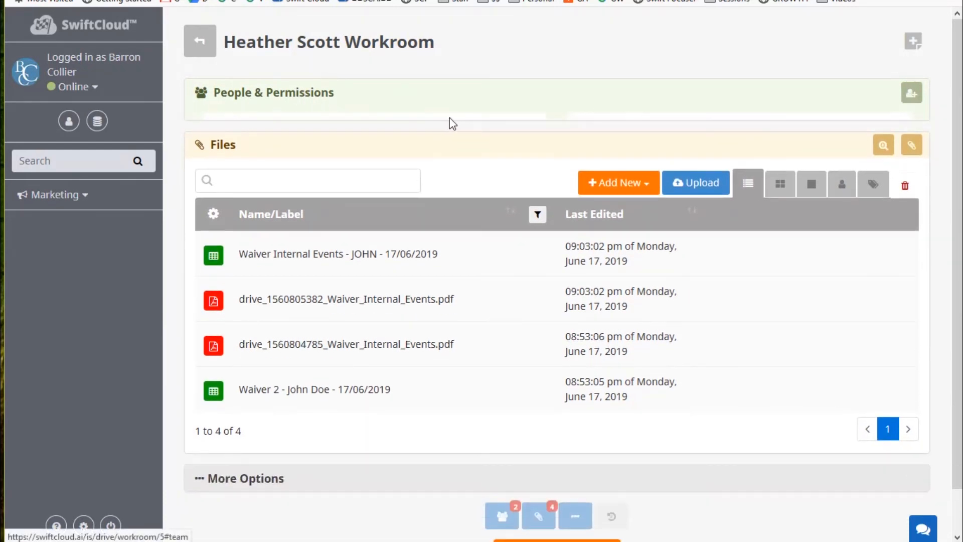
{"action": "left_click", "coordinate": [273, 94]}
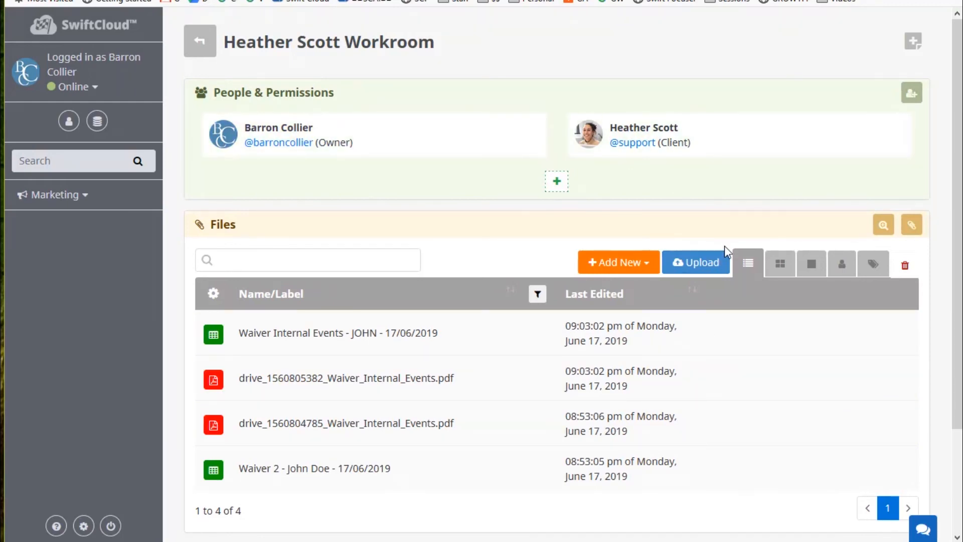
{"action": "scroll", "coordinate": [724, 245], "scroll_direction": "down", "scroll_amount": 3}
{"action": "left_click", "coordinate": [923, 531]}
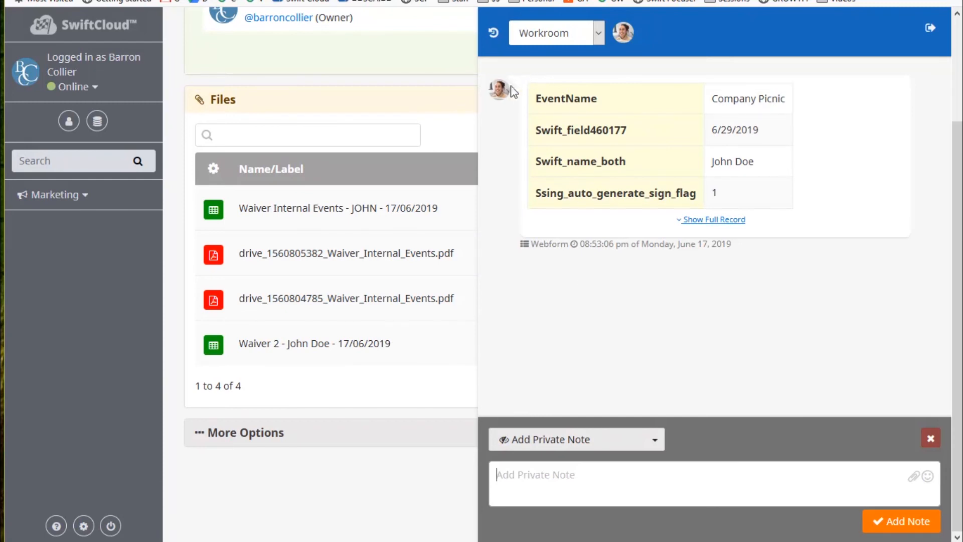
{"action": "left_click", "coordinate": [556, 33]}
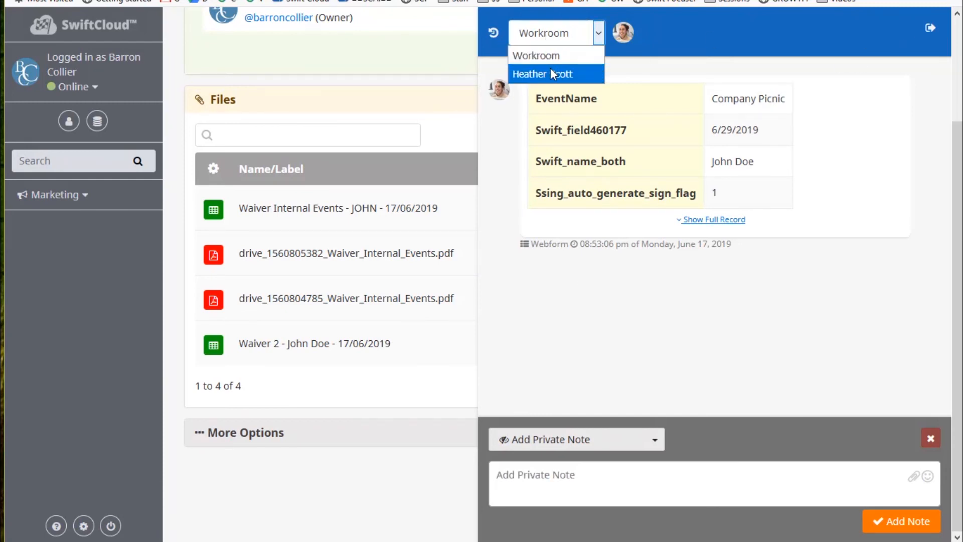
{"action": "left_click", "coordinate": [550, 73]}
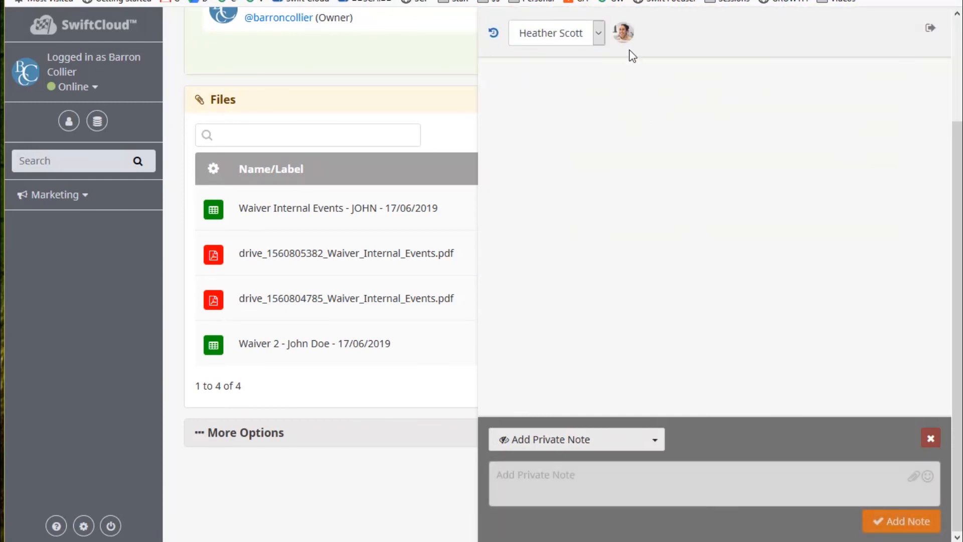
{"action": "left_click", "coordinate": [606, 446]}
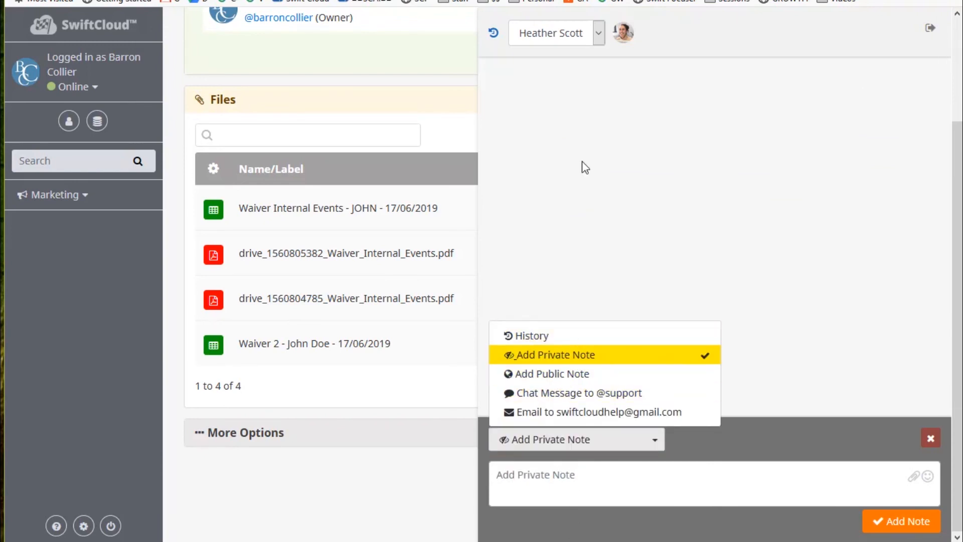
{"action": "left_click", "coordinate": [567, 374]}
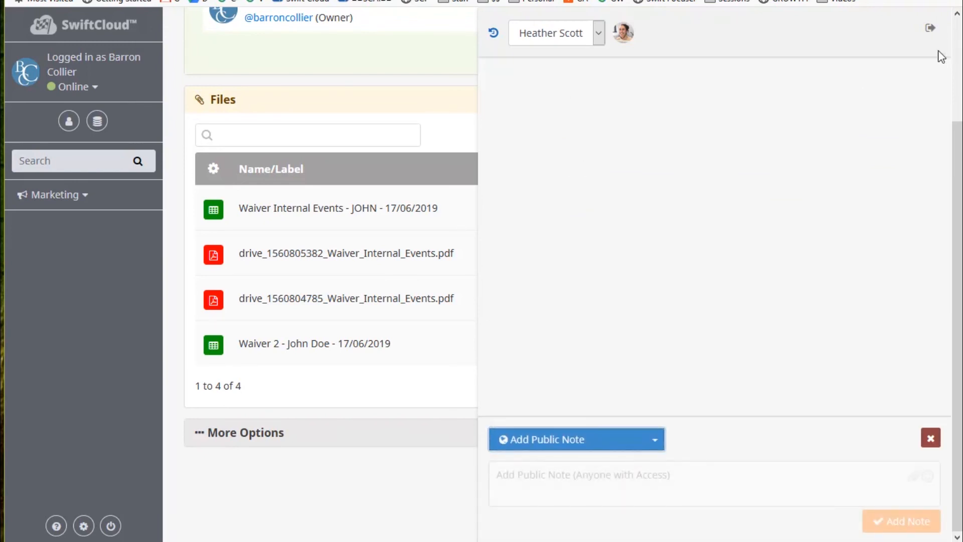
{"action": "left_click", "coordinate": [931, 28]}
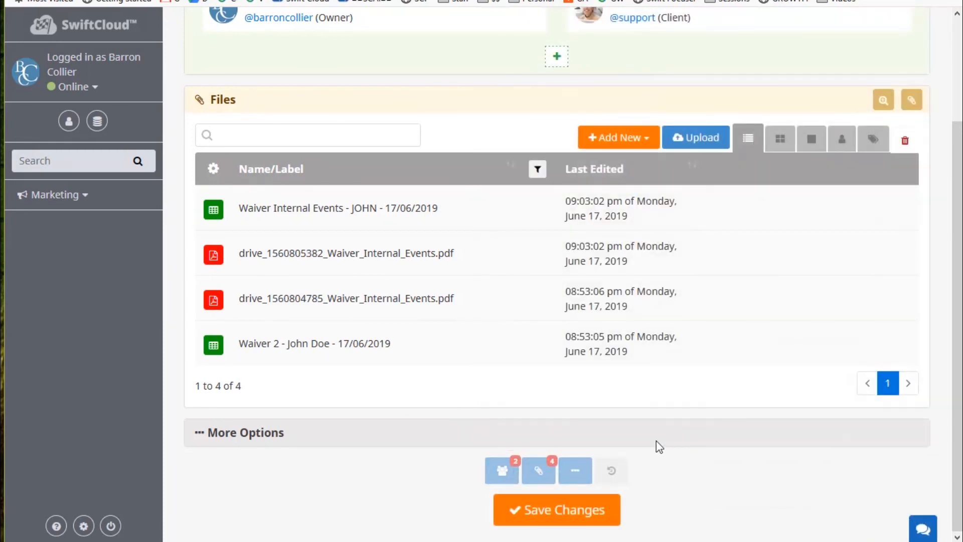
{"action": "scroll", "coordinate": [752, 308], "scroll_direction": "up", "scroll_amount": 3}
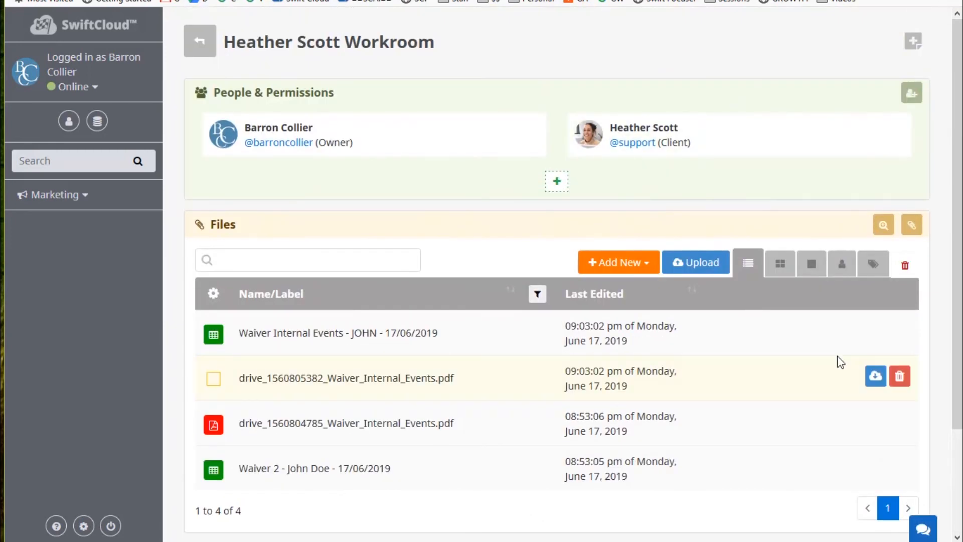
{"action": "scroll", "coordinate": [608, 301], "scroll_direction": "down", "scroll_amount": 3}
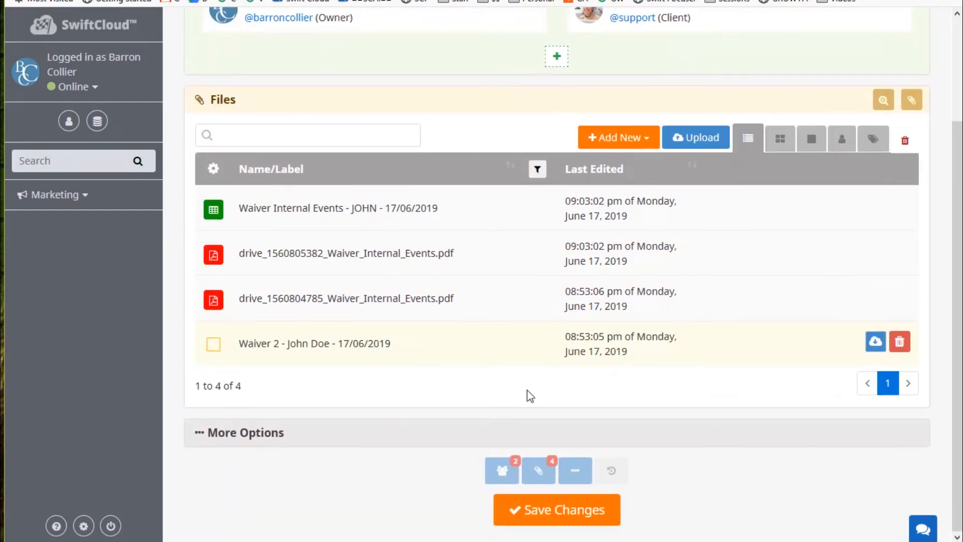
Toggle More Options, then scroll through the blank Volunteer Participation Waiver signing form.
{"action": "left_click", "coordinate": [270, 435]}
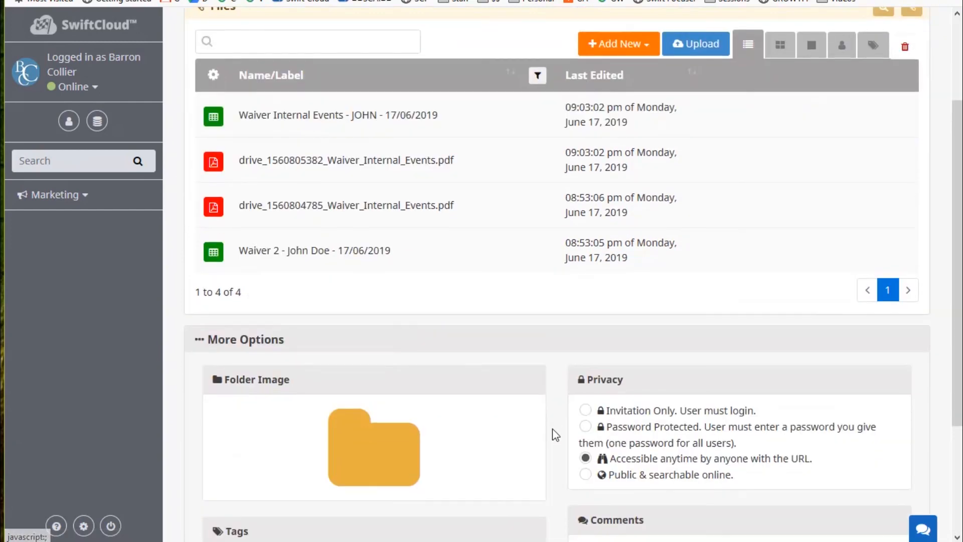
{"action": "left_click", "coordinate": [245, 341]}
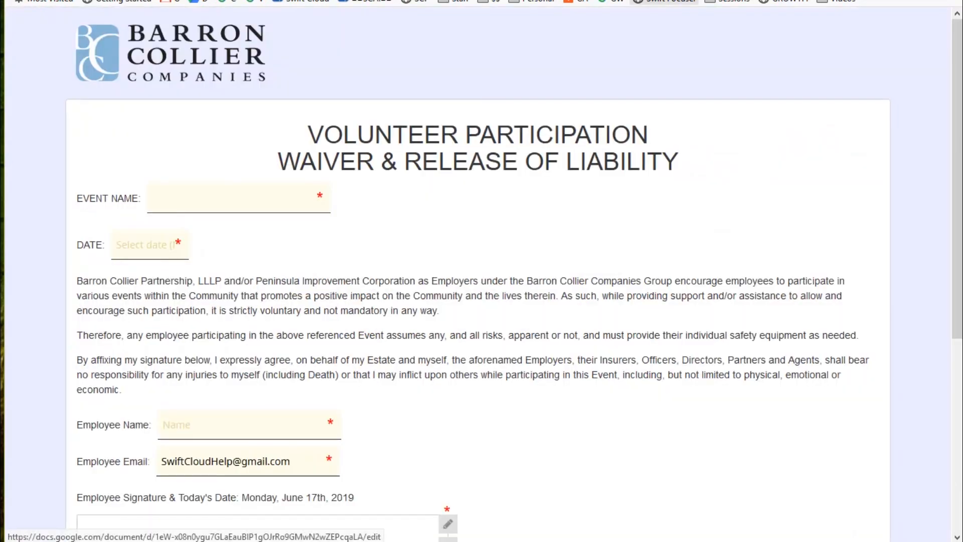
{"action": "scroll", "coordinate": [680, 167], "scroll_direction": "down", "scroll_amount": 5}
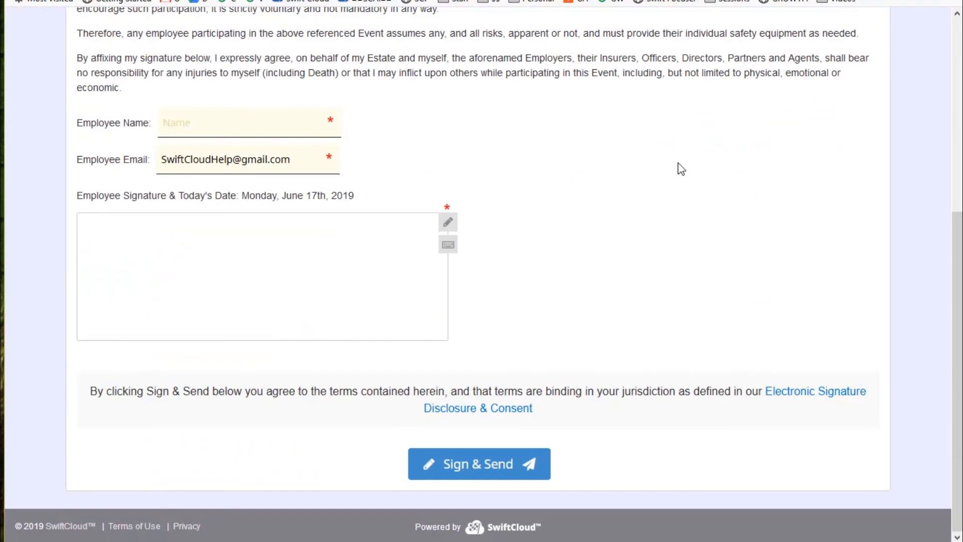
{"action": "scroll", "coordinate": [679, 166], "scroll_direction": "up", "scroll_amount": 5}
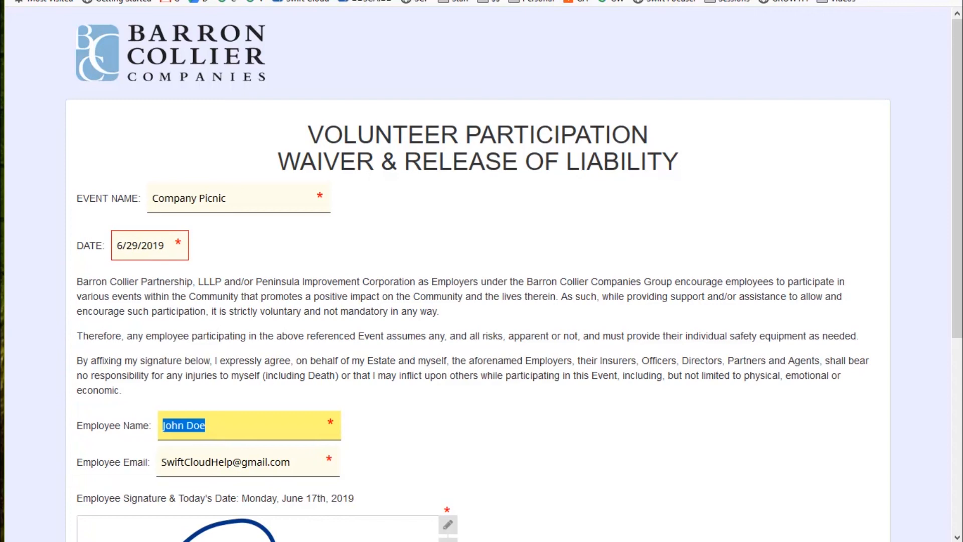
Load swiftcloud.ai/support in a new browser tab.
{"action": "key", "text": "ctrl+t"}
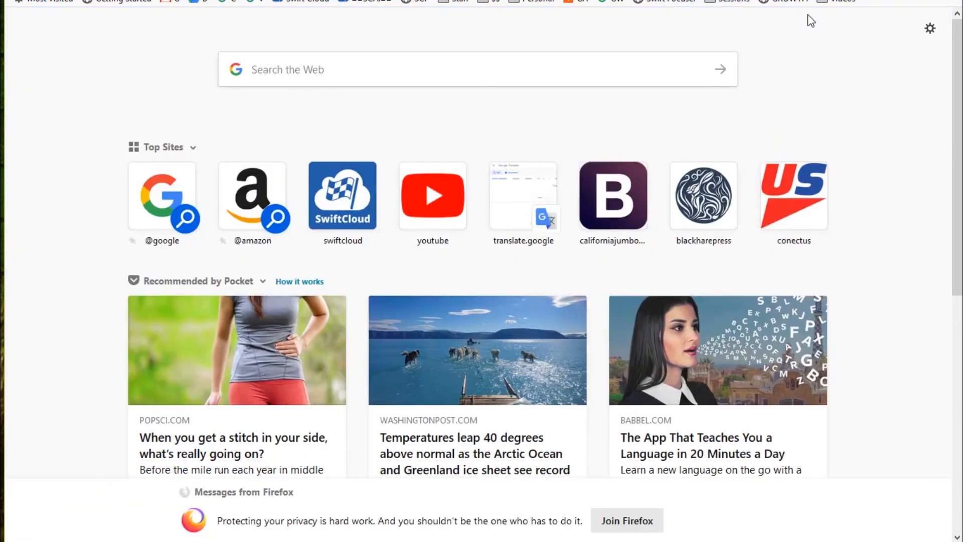
{"action": "type", "text": "s"}
{"action": "key", "text": "Return"}
{"action": "type", "text": "sup"}
{"action": "key", "text": "Return"}
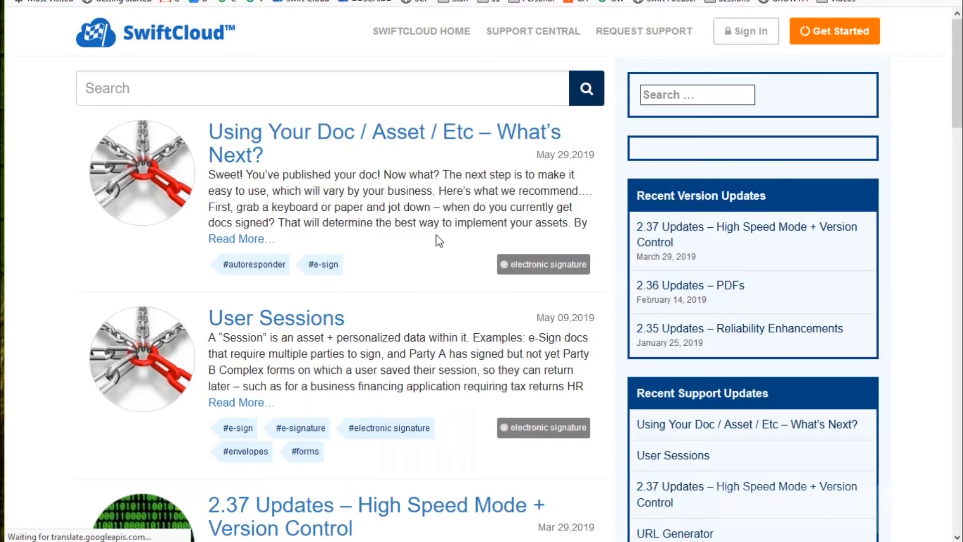
Search the support site for 'receipt' articles.
{"action": "left_click", "coordinate": [237, 92]}
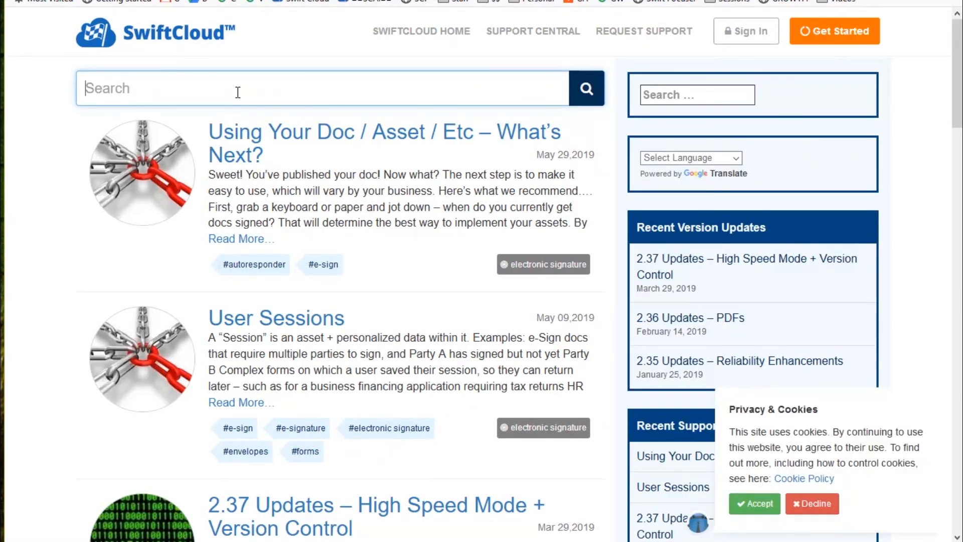
{"action": "type", "text": "receipt"}
{"action": "key", "text": "Return"}
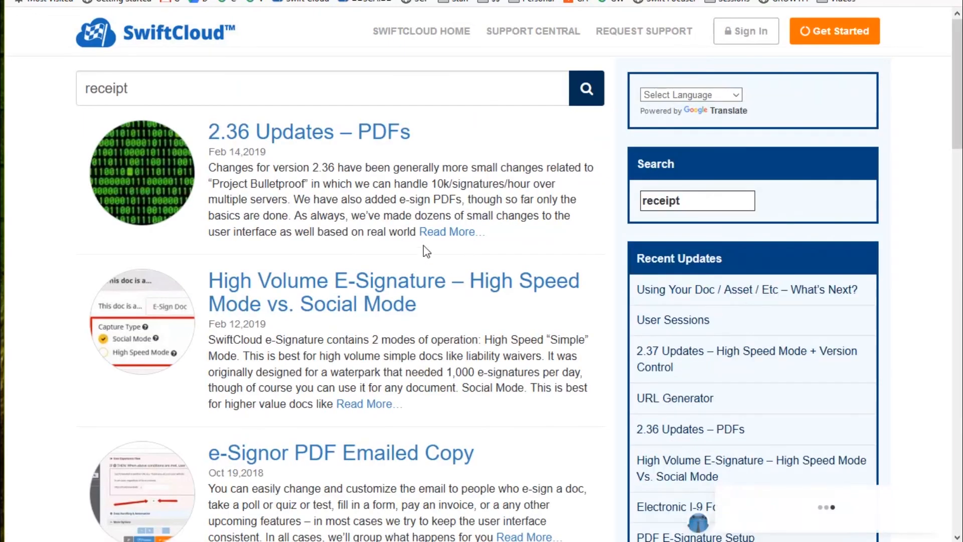
{"action": "scroll", "coordinate": [451, 286], "scroll_direction": "down", "scroll_amount": 3}
Read the e-Signor PDF Emailed Copy article, then return to Support Central and accept cookies.
{"action": "left_click", "coordinate": [590, 342]}
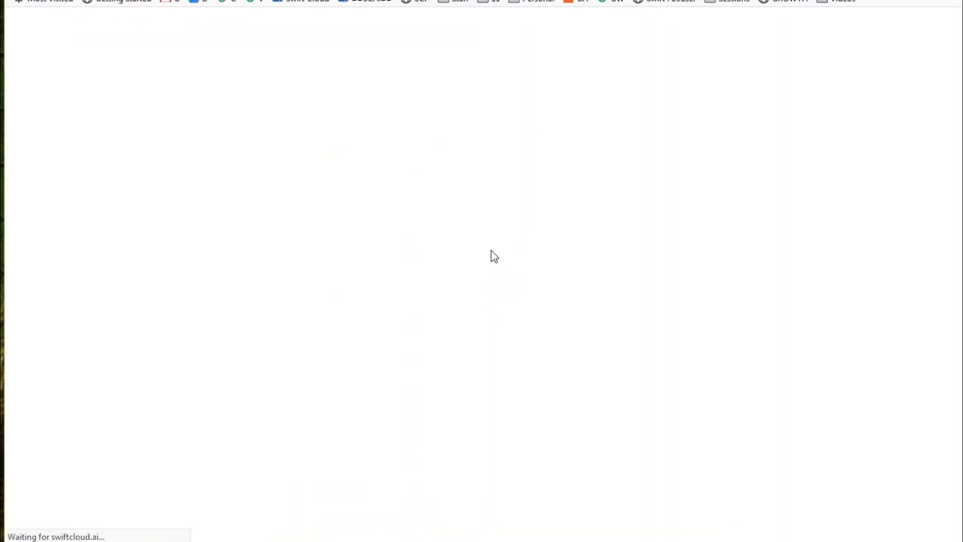
{"action": "scroll", "coordinate": [492, 244], "scroll_direction": "down", "scroll_amount": 8}
{"action": "scroll", "coordinate": [492, 246], "scroll_direction": "down", "scroll_amount": 11}
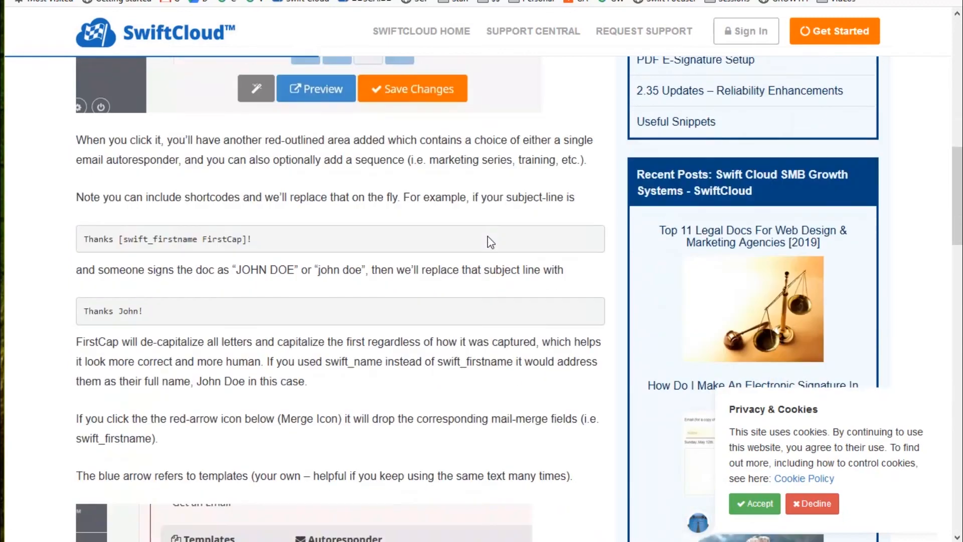
{"action": "scroll", "coordinate": [487, 245], "scroll_direction": "up", "scroll_amount": 19}
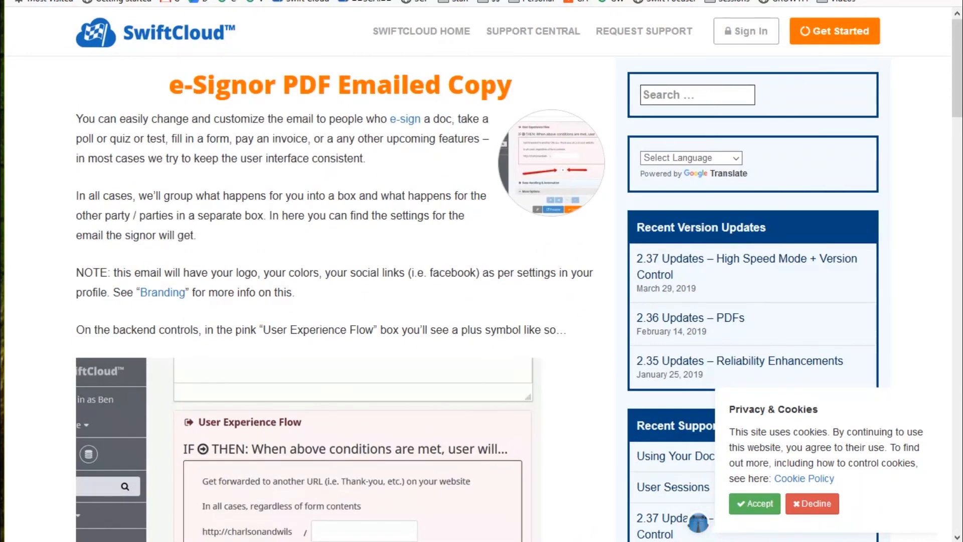
{"action": "left_click", "coordinate": [534, 32]}
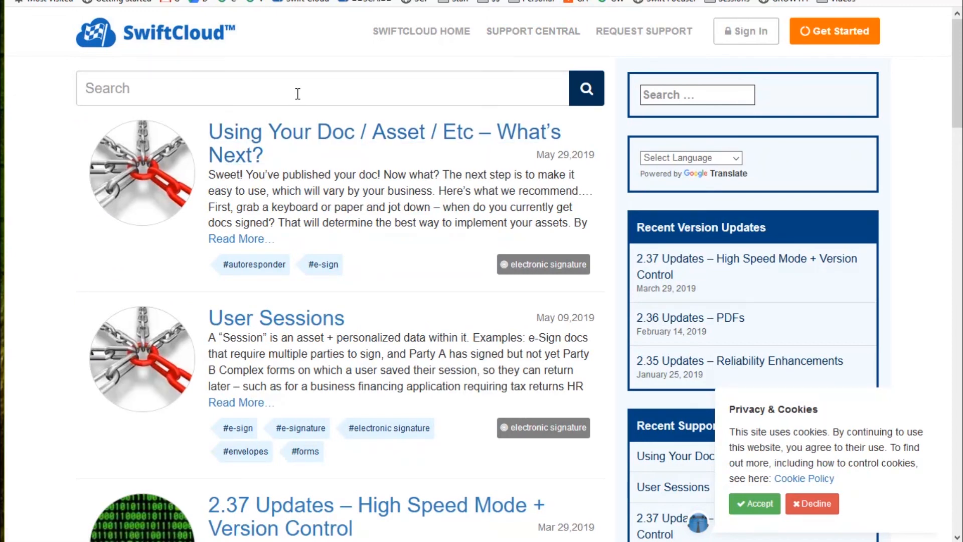
{"action": "left_click", "coordinate": [733, 504]}
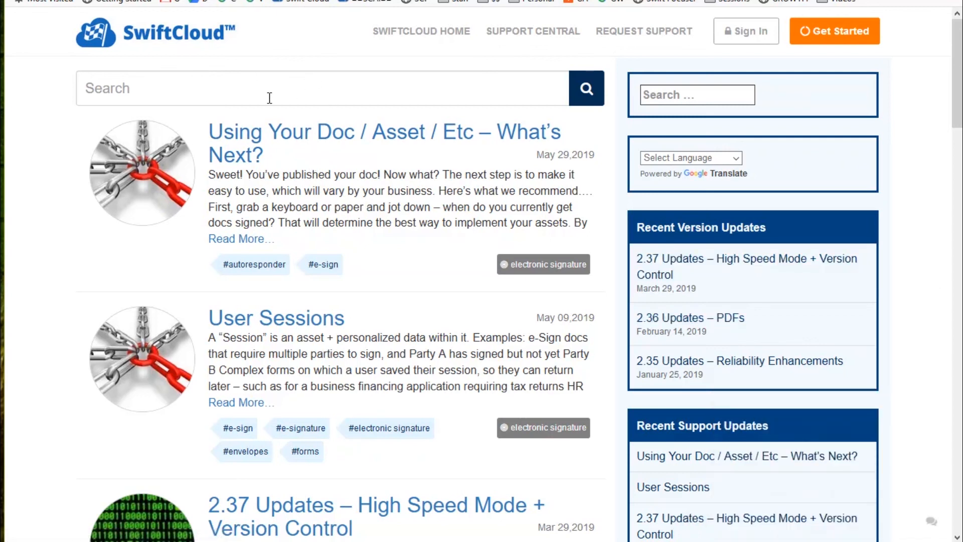